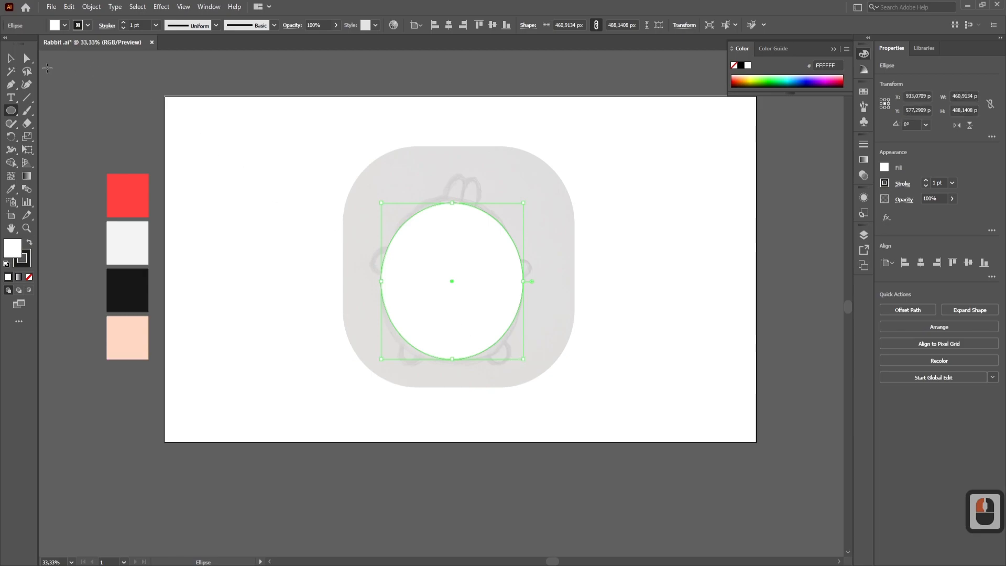
# - Remove the body ellipse's fill and set its stroke weight to 10 pt
pyautogui.click(30, 277)
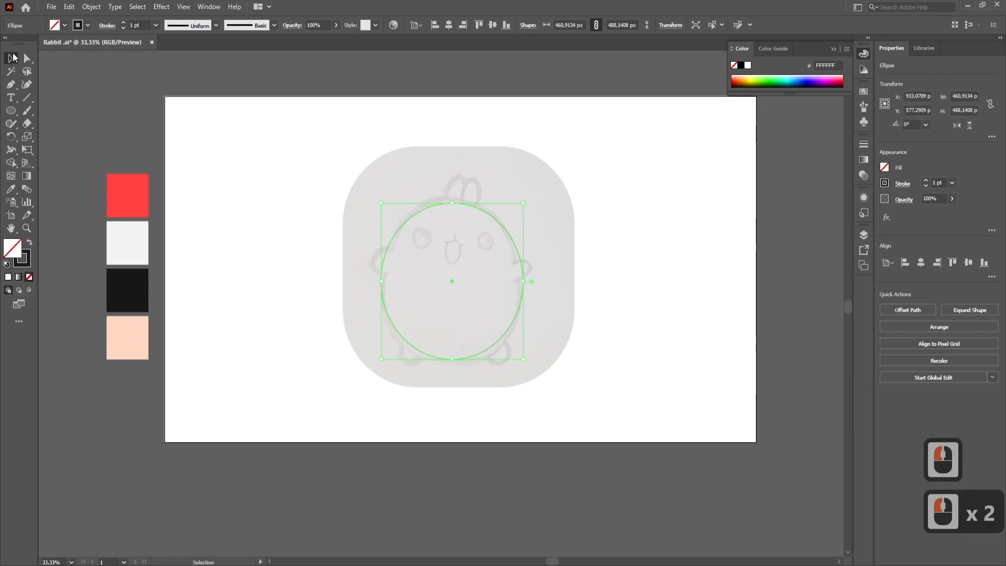
pyautogui.press('capslock')
pyautogui.click(125, 21)
pyautogui.keyDown('shift'); pyautogui.click(125, 22); pyautogui.keyUp('shift')
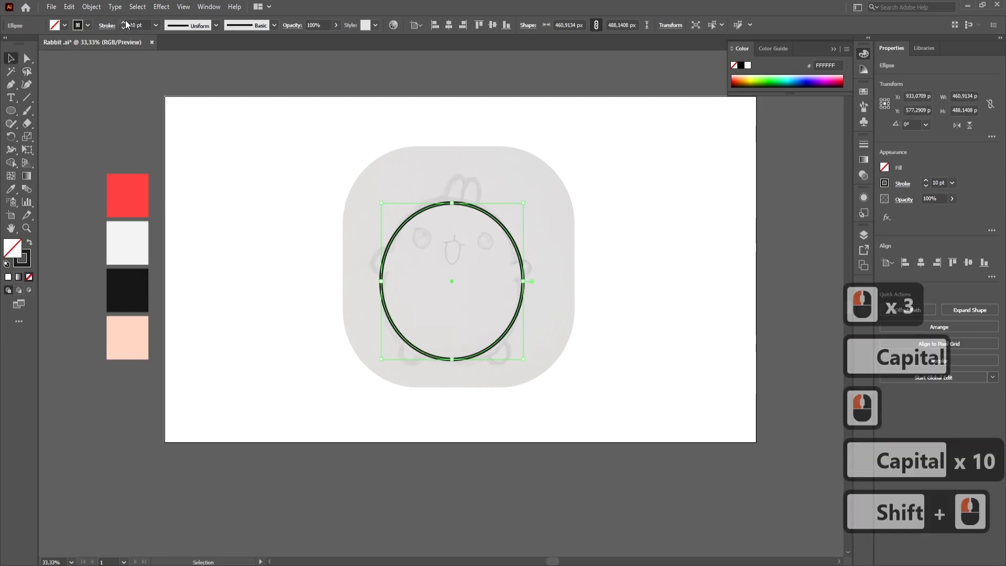
# - Make the body ellipse slightly wider with Free Transform to follow the sketched outline
pyautogui.click(491, 232)
pyautogui.scroll(3, 492, 231)
pyautogui.click(415, 190)
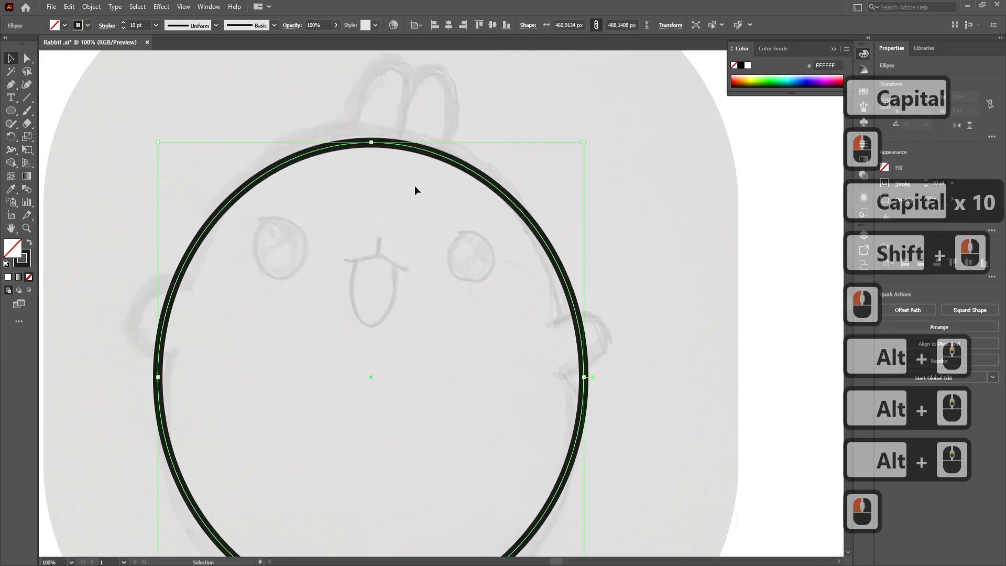
pyautogui.click(33, 150)
pyautogui.scroll(-4, 404, 361)
pyautogui.moveTo(618, 451); pyautogui.dragTo(634, 454)
pyautogui.click(10, 59)
pyautogui.click(110, 96)
pyautogui.scroll(-2, 347, 144)
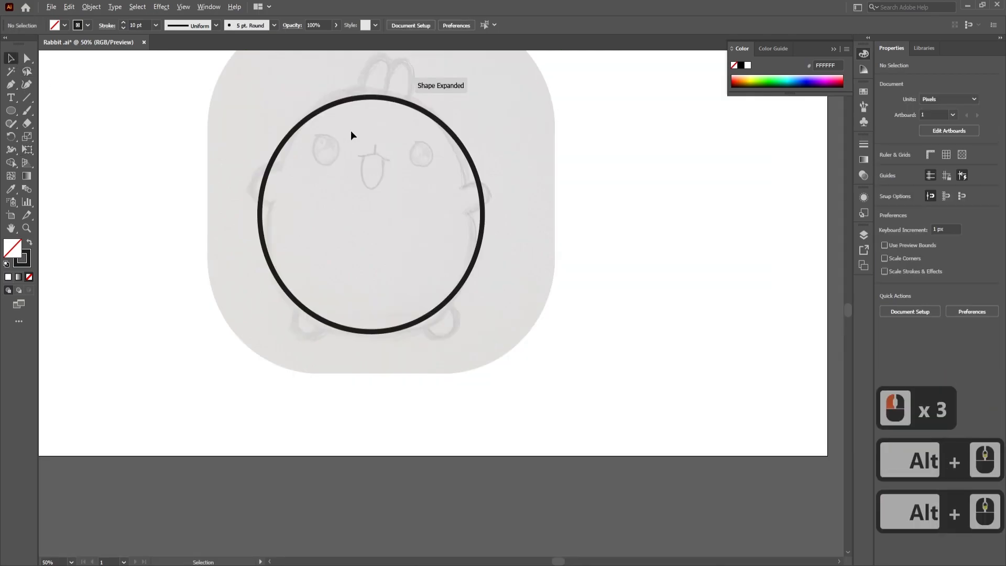
# - Raise the body outline's top anchor point and adjust its side anchors to match the sketch
pyautogui.click(314, 111)
pyautogui.moveTo(372, 99); pyautogui.dragTo(371, 91)
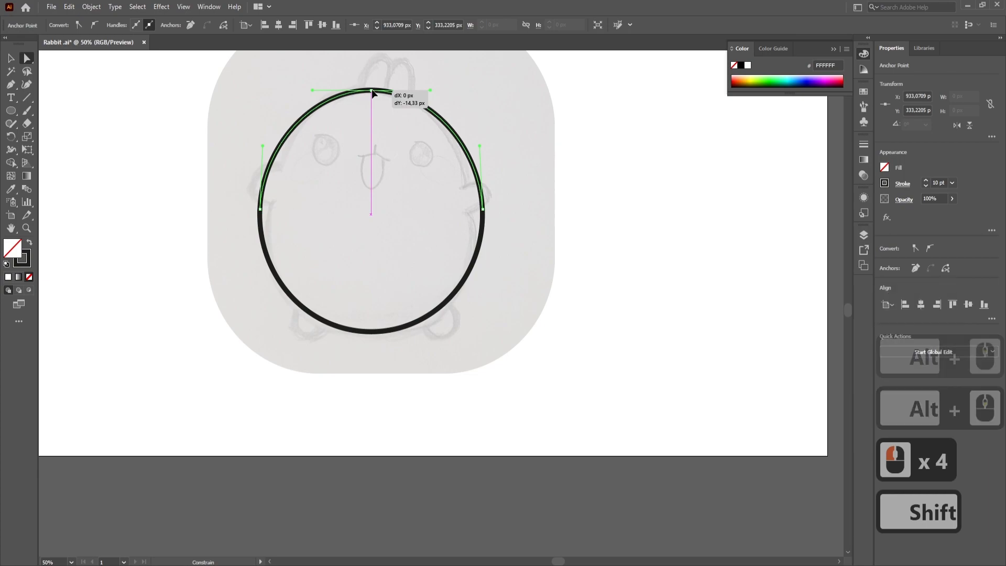
pyautogui.click(482, 210)
pyautogui.moveTo(257, 209); pyautogui.dragTo(269, 209)
pyautogui.click(397, 348)
pyautogui.scroll(2, 382, 321)
pyautogui.scroll(-2, 382, 321)
pyautogui.moveTo(407, 211); pyautogui.dragTo(428, 300)
pyautogui.scroll(2, 394, 238)
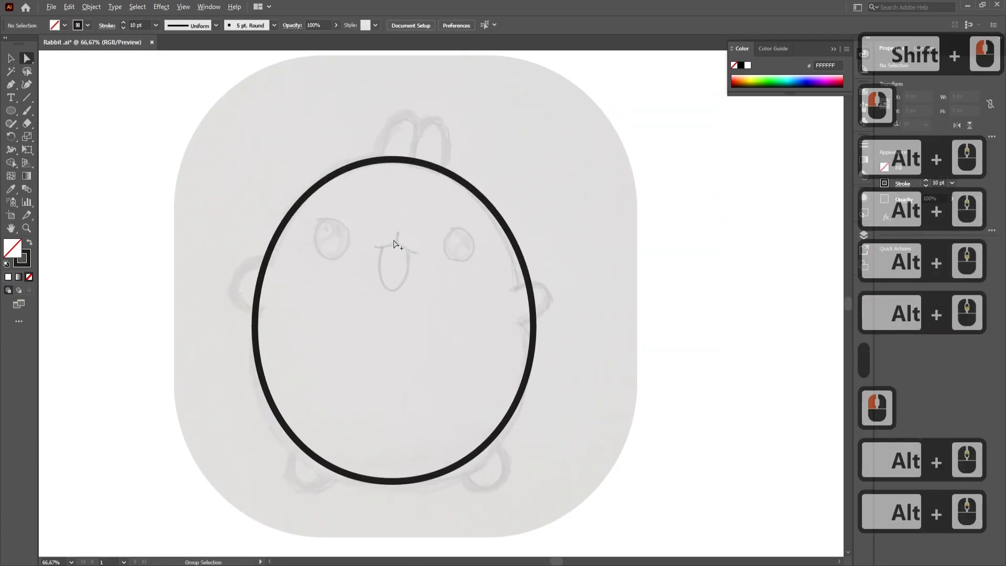
# - Draw a tall, narrow ellipse over the rabbit's left ear in the sketch
pyautogui.click(10, 110)
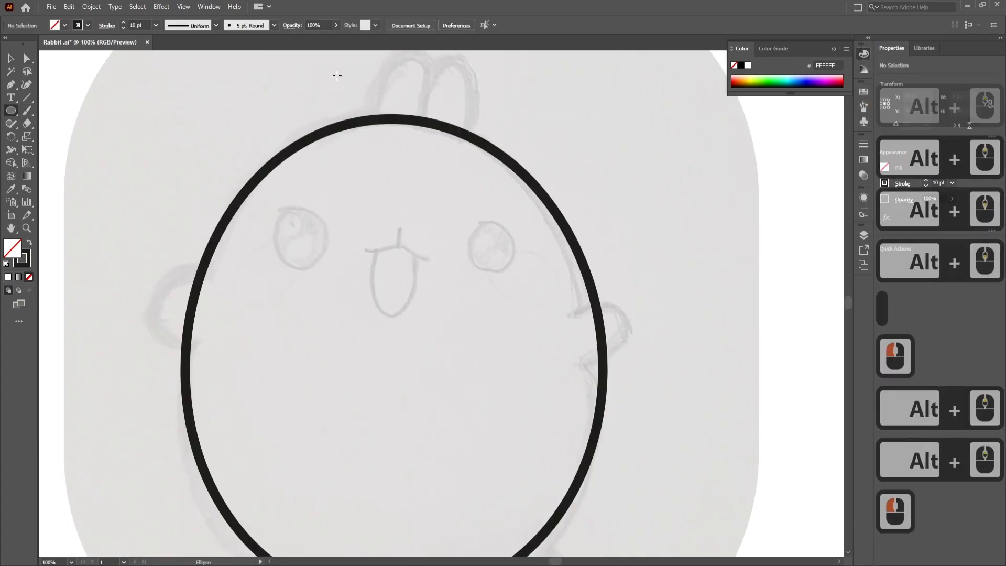
pyautogui.moveTo(366, 95); pyautogui.dragTo(399, 153)
pyautogui.click(27, 58)
pyautogui.click(11, 58)
pyautogui.press('space')
pyautogui.moveTo(274, 103); pyautogui.dragTo(205, 205)
# - Duplicate the ear ellipse for the right ear and tilt both ears to follow the sketch
pyautogui.moveTo(318, 170); pyautogui.dragTo(391, 176)
pyautogui.moveTo(412, 137); pyautogui.dragTo(330, 181)
pyautogui.moveTo(399, 159); pyautogui.dragTo(366, 166)
pyautogui.click(435, 152)
pyautogui.click(385, 171)
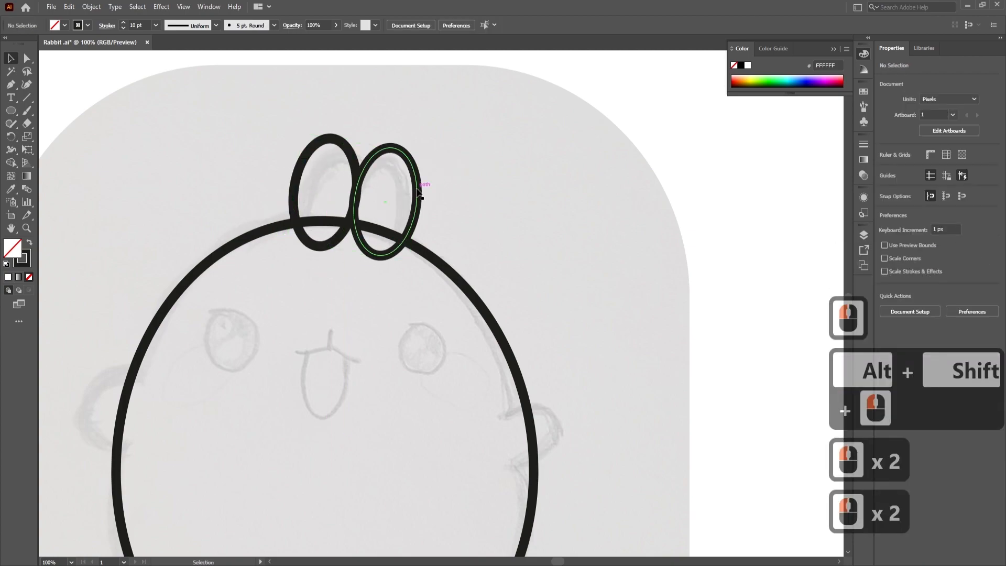
pyautogui.scroll(-2, 458, 168)
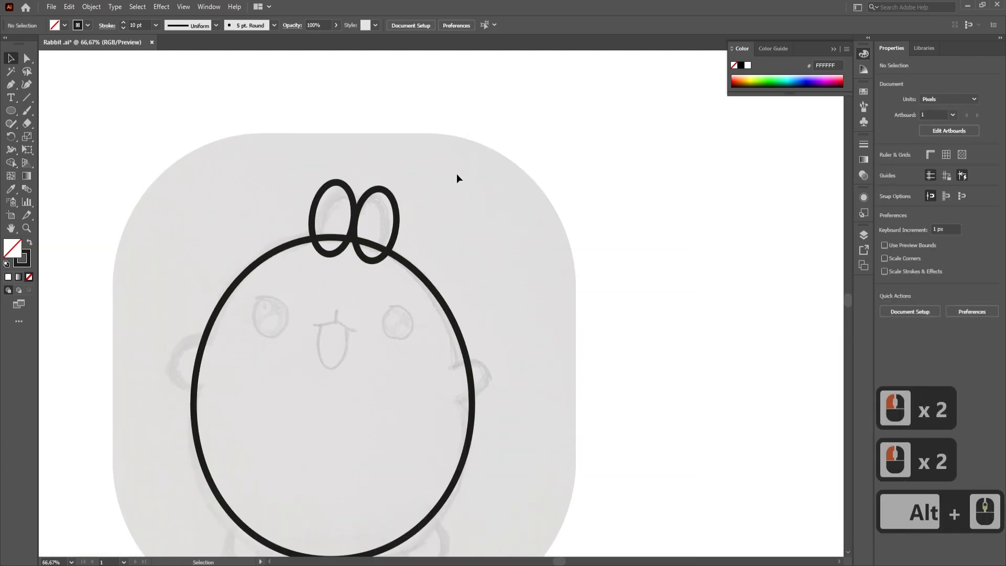
# - Draw an ellipse over the sketch's left arm and rotate it slightly to match
pyautogui.scroll(4, 354, 200)
pyautogui.click(12, 110)
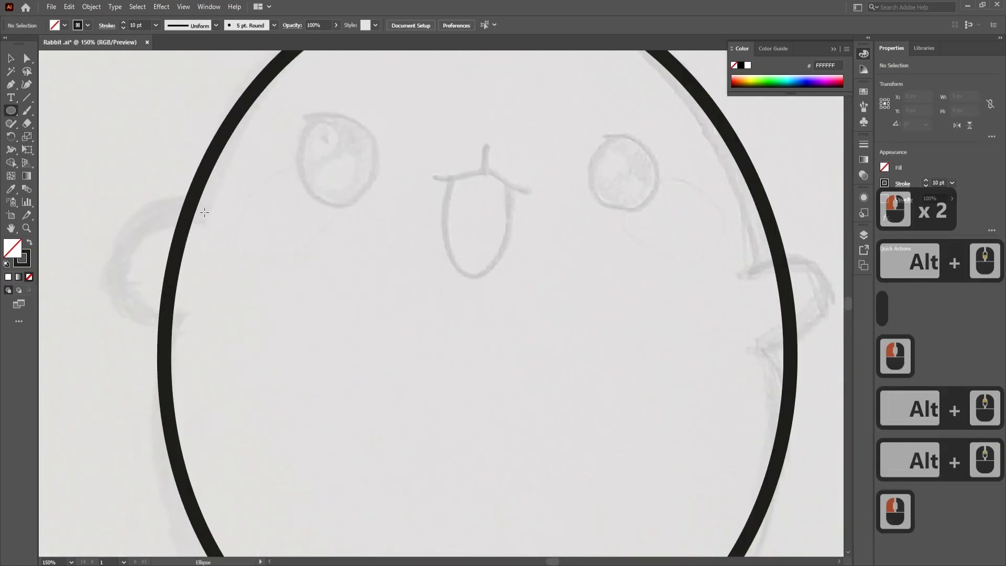
pyautogui.click(11, 87)
pyautogui.click(10, 110)
pyautogui.moveTo(168, 251)
pyautogui.mouseDown()
pyautogui.moveTo(245, 320)
pyautogui.moveTo(250, 309)
pyautogui.mouseUp()
pyautogui.click(11, 58)
pyautogui.moveTo(226, 216)
pyautogui.mouseDown()
pyautogui.moveTo(220, 230)
pyautogui.moveTo(255, 234)
pyautogui.moveTo(223, 246)
pyautogui.mouseUp()
pyautogui.click(231, 244)
# - Reflect a copy of the left arm ellipse and place it over the sketch's right arm
pyautogui.scroll(-3, 292, 281)
pyautogui.moveTo(271, 279); pyautogui.dragTo(394, 293)
pyautogui.hotkey('ctrl', 'z')
pyautogui.rightClick(262, 294)
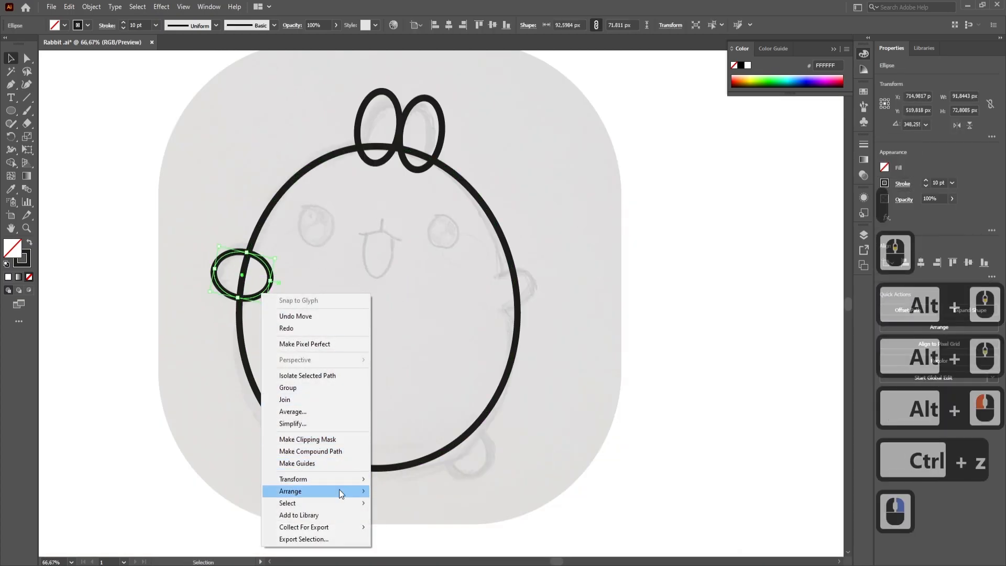
pyautogui.moveTo(340, 479)
pyautogui.click(461, 516)
pyautogui.click(692, 372)
pyautogui.moveTo(270, 290); pyautogui.dragTo(535, 302)
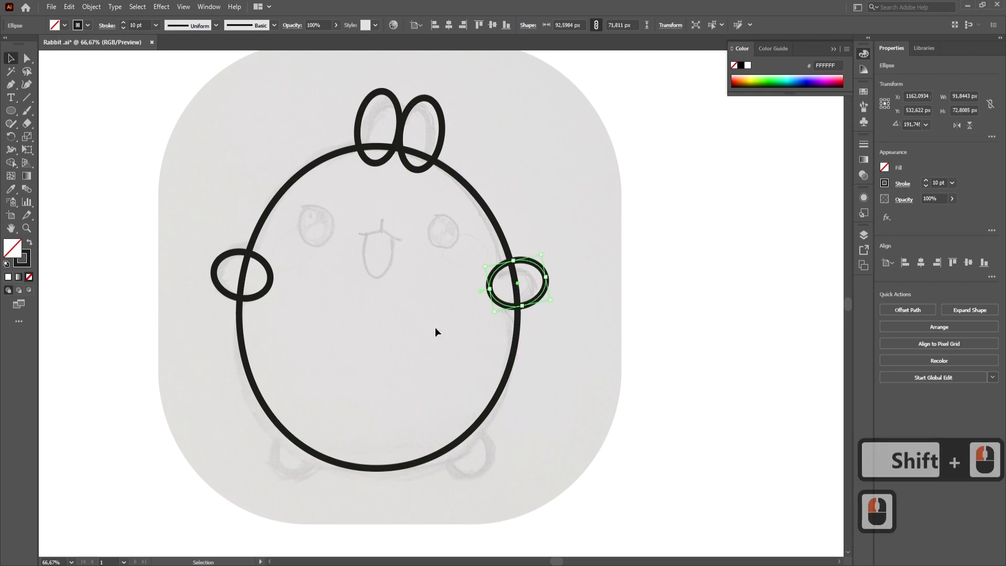
# - Draw a circle about 84 px wide over the left foot and duplicate it over the right foot
pyautogui.moveTo(402, 367); pyautogui.dragTo(430, 310)
pyautogui.click(11, 110)
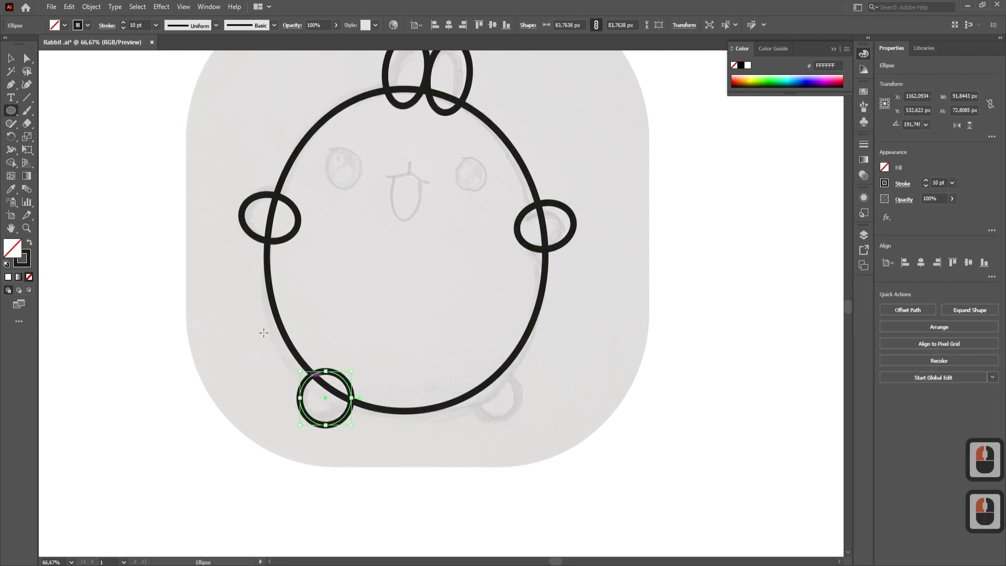
pyautogui.click(354, 433)
pyautogui.scroll(1, 346, 415)
pyautogui.moveTo(337, 402); pyautogui.dragTo(590, 398)
pyautogui.scroll(-2, 628, 357)
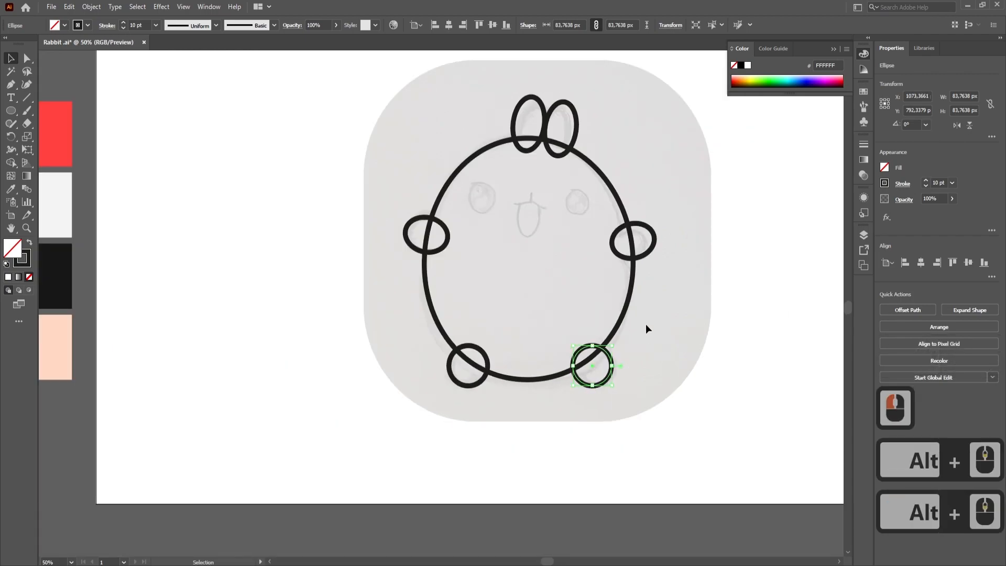
# - Trace the U-shaped open mouth of the sketch with the Pen tool as an open path
pyautogui.scroll(3, 538, 274)
pyautogui.click(11, 85)
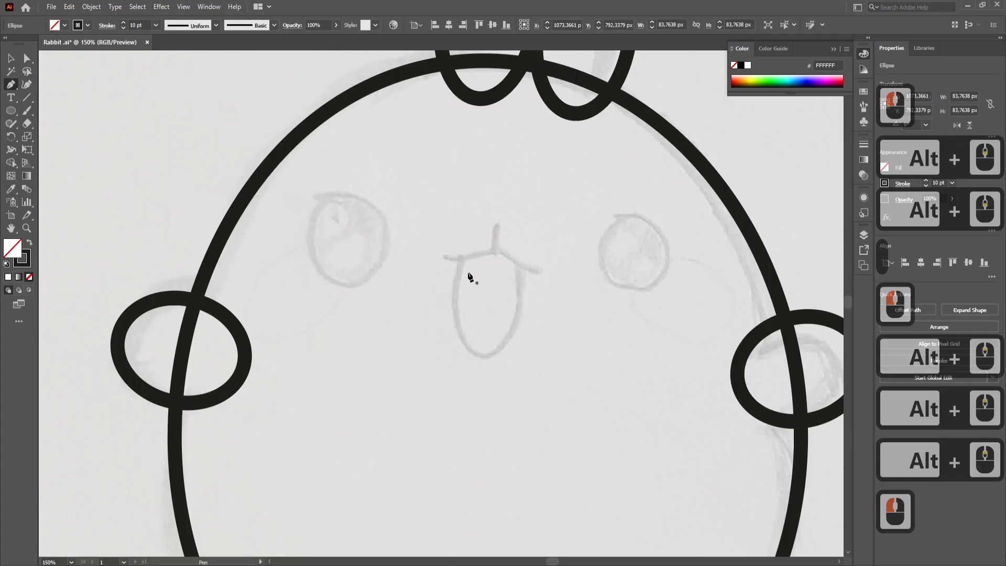
pyautogui.click(460, 257)
pyautogui.moveTo(482, 359); pyautogui.dragTo(520, 360)
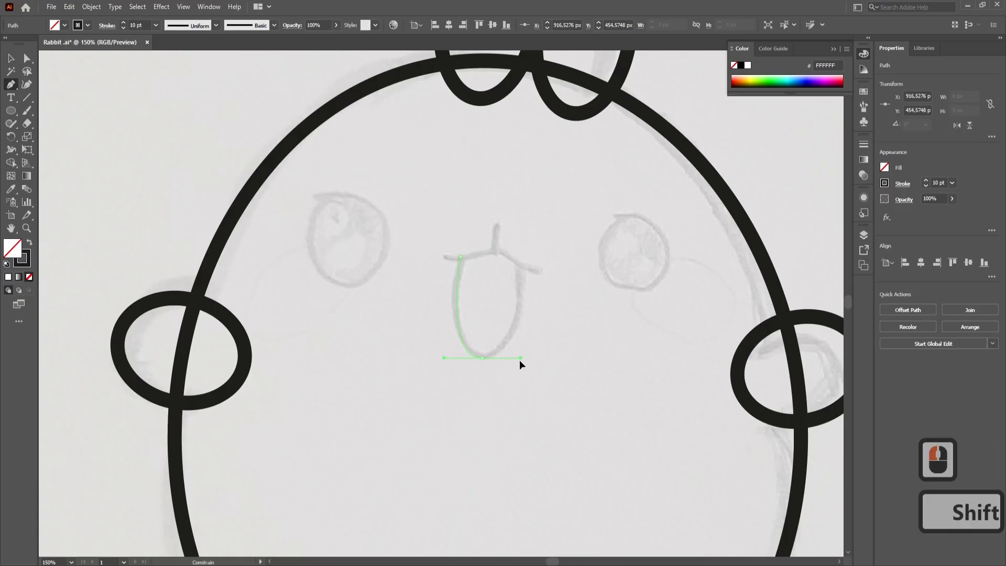
pyautogui.click(520, 266)
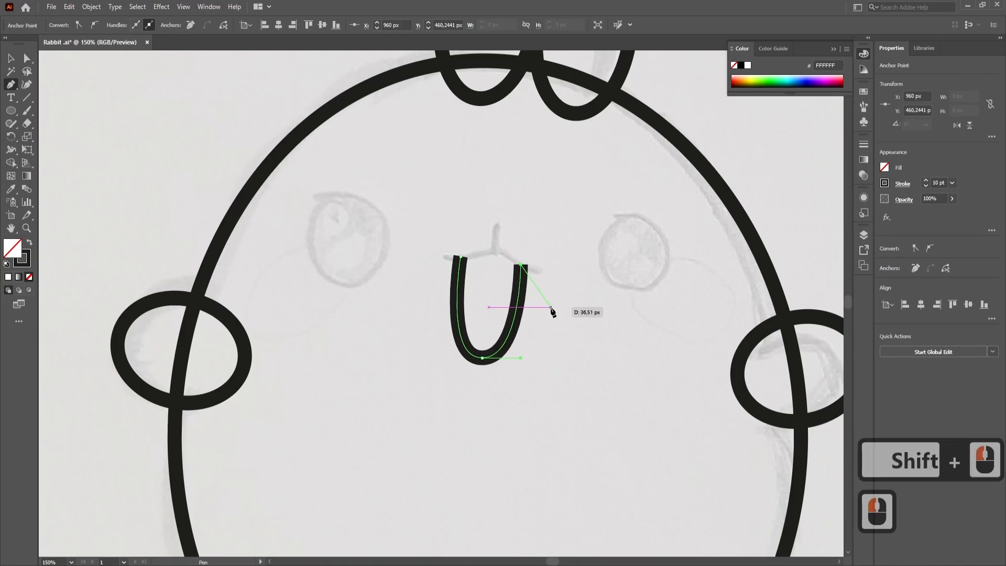
pyautogui.click(10, 58)
pyautogui.click(512, 358)
# - Refine the mouth's lower curve by adjusting the direction handle of its bottom anchor point
pyautogui.scroll(2, 512, 358)
pyautogui.click(467, 357)
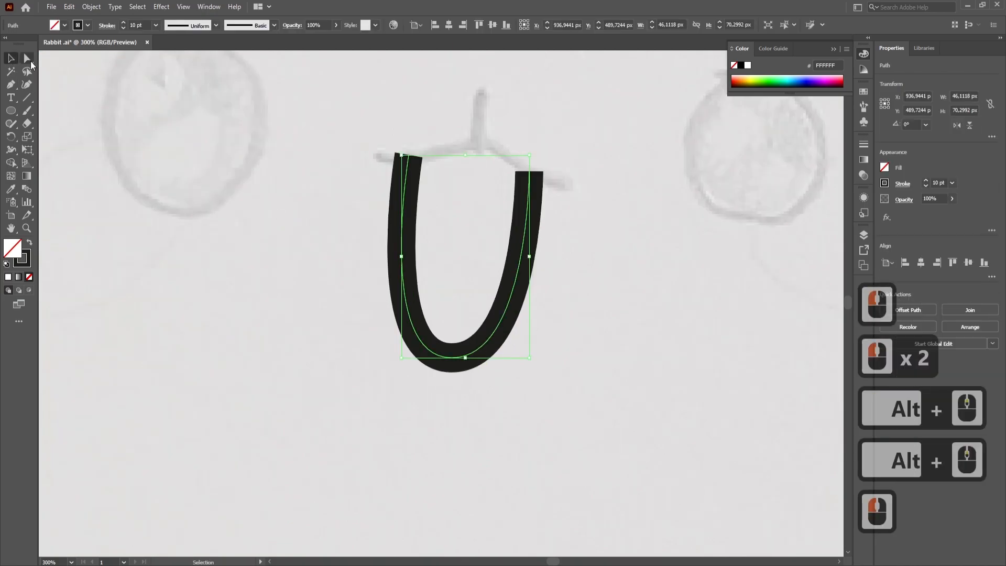
pyautogui.click(26, 58)
pyautogui.doubleClick(451, 359)
pyautogui.moveTo(533, 359); pyautogui.dragTo(530, 360)
pyautogui.click(567, 362)
# - Draw a short, near-vertical line above the mouth with the Pen tool
pyautogui.scroll(-2, 552, 313)
pyautogui.press('space')
pyautogui.moveTo(552, 313); pyautogui.dragTo(538, 401)
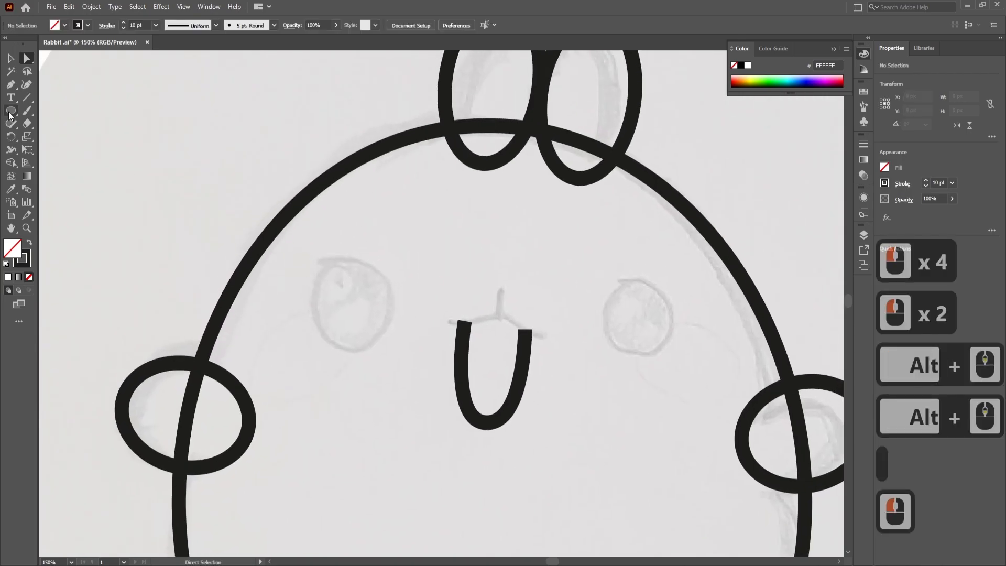
pyautogui.click(501, 289)
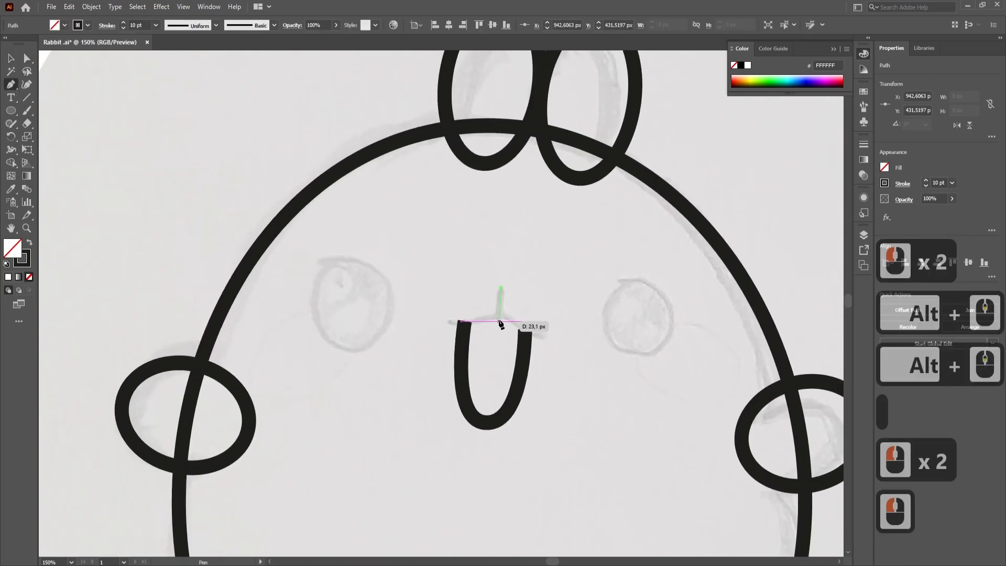
pyautogui.click(499, 323)
pyautogui.press('Escape')
# - Continue the line's lower end with a wavy lip curve running over the mouth's left end
pyautogui.scroll(3, 497, 322)
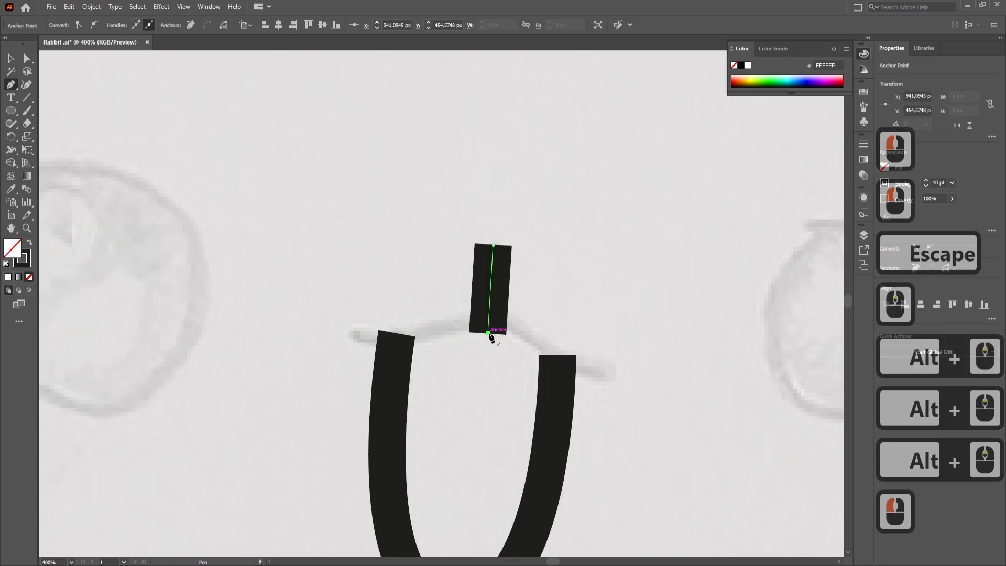
pyautogui.moveTo(355, 322); pyautogui.dragTo(354, 350)
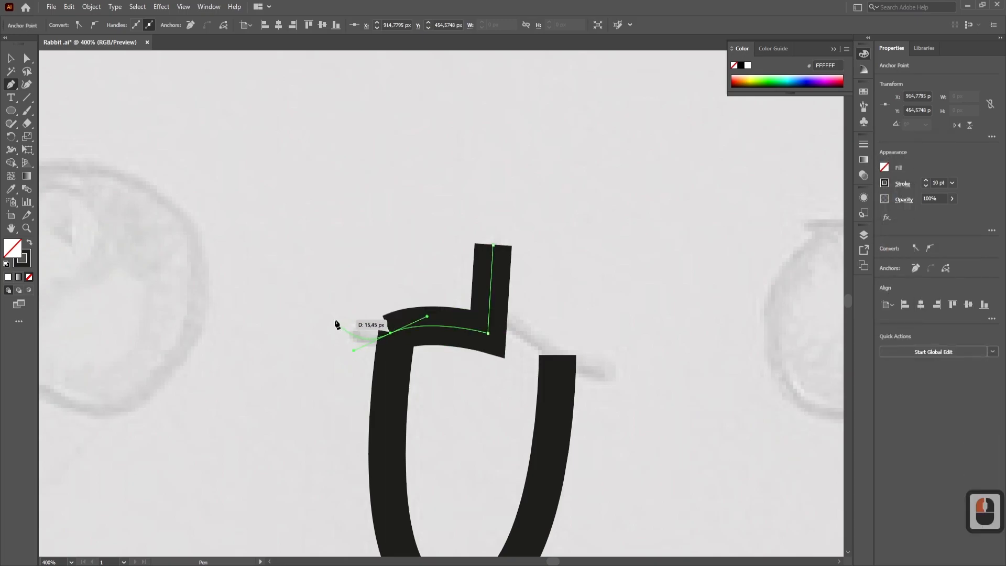
pyautogui.click(335, 319)
pyautogui.press('Escape')
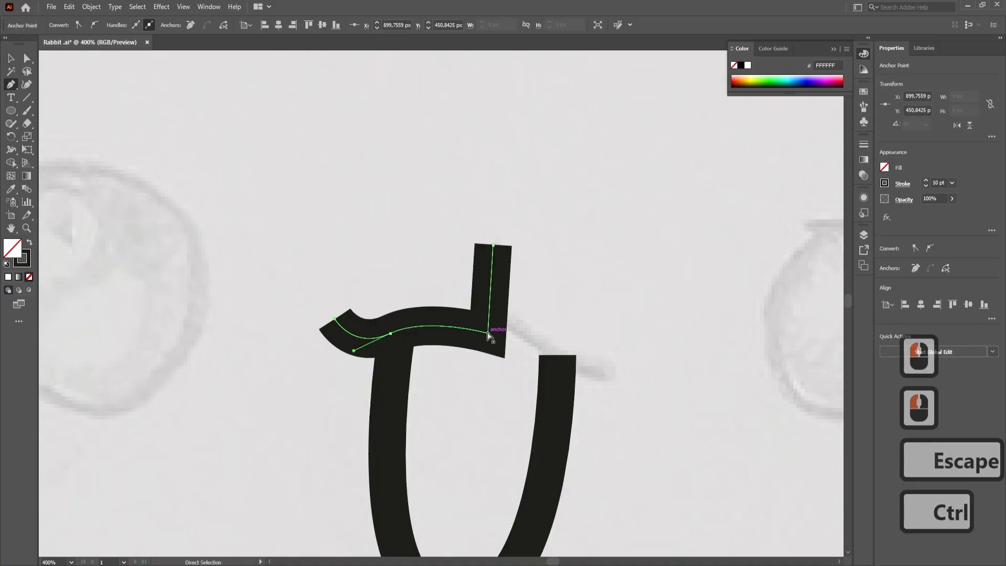
# - Draw the right lip curve from the base of the short line past the mouth's right end
pyautogui.keyDown('ctrl'); pyautogui.click(488, 332); pyautogui.keyUp('ctrl')
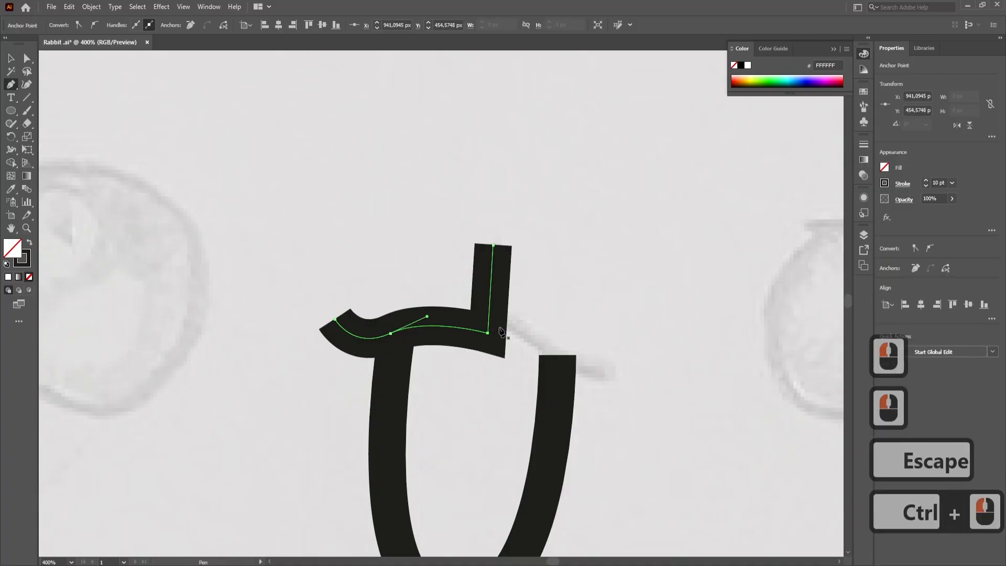
pyautogui.keyDown('ctrl'); pyautogui.click(607, 373); pyautogui.keyUp('ctrl')
pyautogui.click(488, 333)
pyautogui.moveTo(574, 370); pyautogui.dragTo(645, 359)
pyautogui.press('Escape')
pyautogui.click(12, 58)
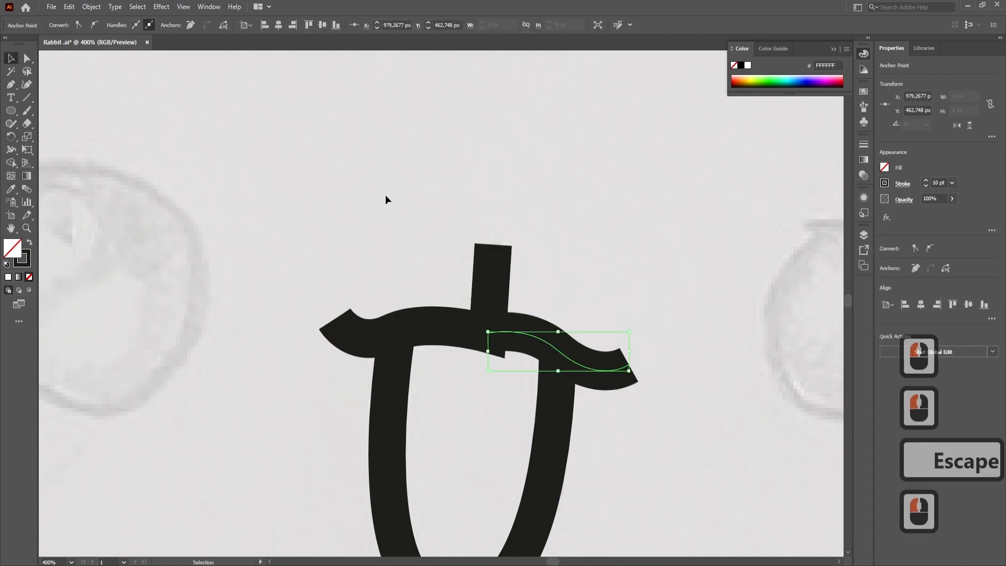
pyautogui.click(369, 190)
# - Give both lip paths round caps and round corner joins
pyautogui.click(470, 329)
pyautogui.keyDown('shift'); pyautogui.click(533, 337); pyautogui.keyUp('shift')
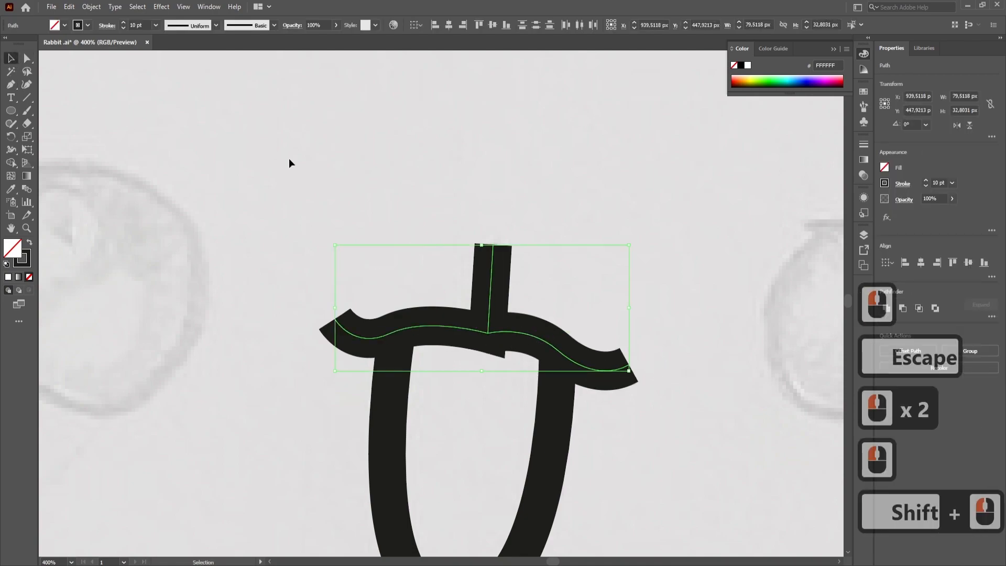
pyautogui.click(109, 29)
pyautogui.click(53, 54)
pyautogui.click(53, 68)
pyautogui.click(323, 158)
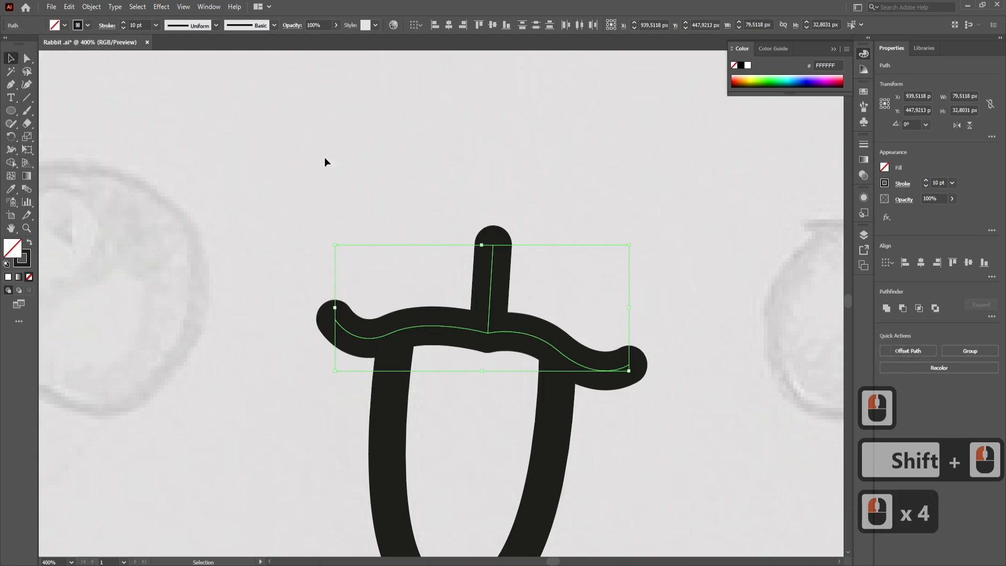
pyautogui.scroll(-3, 487, 288)
pyautogui.click(519, 326)
pyautogui.scroll(4, 482, 307)
pyautogui.click(482, 308)
pyautogui.click(462, 359)
pyautogui.scroll(1, 463, 356)
# - Draw a circle about 66 px wide over the left eye and duplicate it over the right eye
pyautogui.scroll(-6, 469, 363)
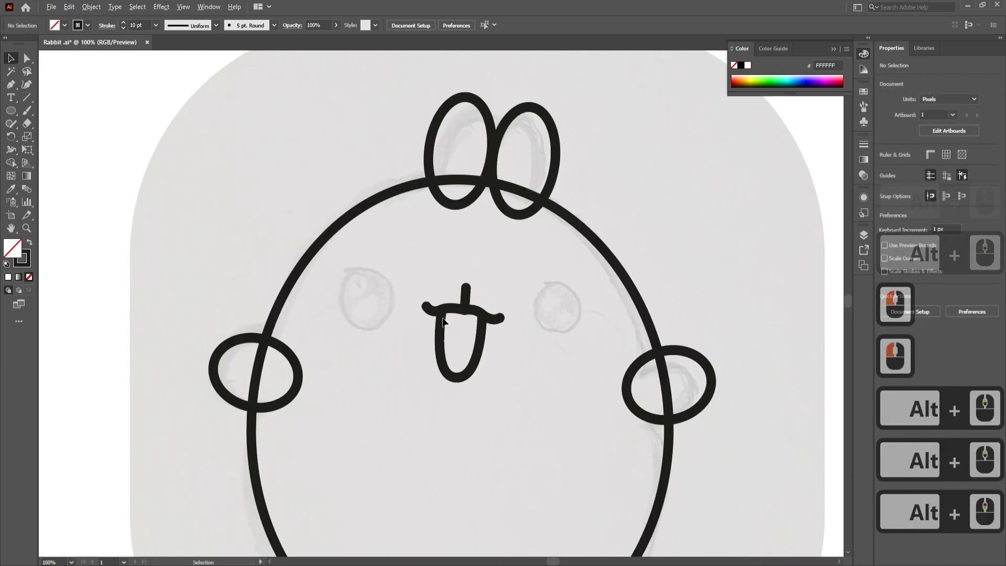
pyautogui.press('l')
pyautogui.moveTo(340, 265); pyautogui.dragTo(395, 328)
pyautogui.hotkey('ctrl', 'z')
pyautogui.moveTo(335, 264); pyautogui.dragTo(578, 333)
pyautogui.press('v')
pyautogui.scroll(3, 576, 330)
pyautogui.doubleClick(534, 299)
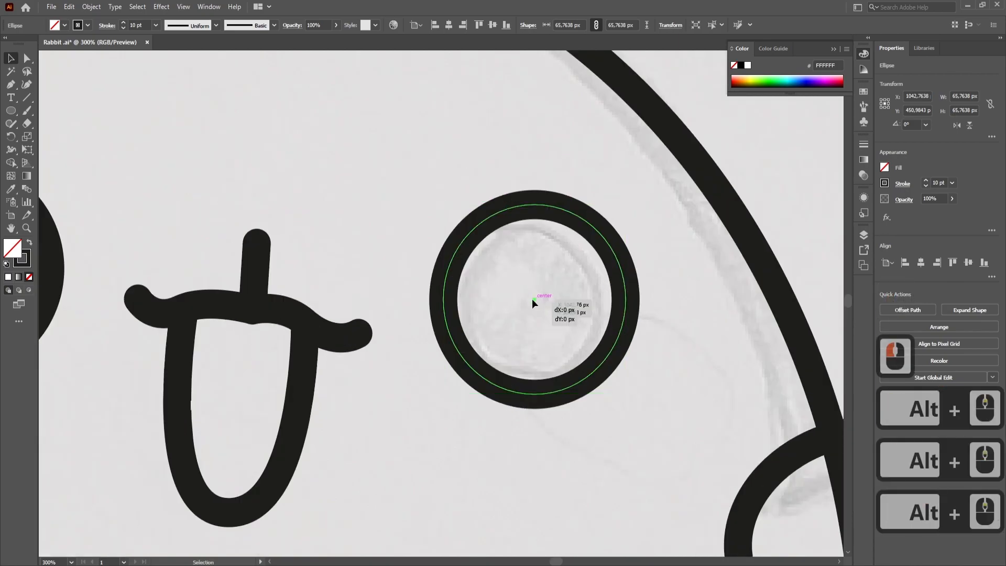
pyautogui.scroll(-5, 655, 348)
pyautogui.scroll(1, 624, 351)
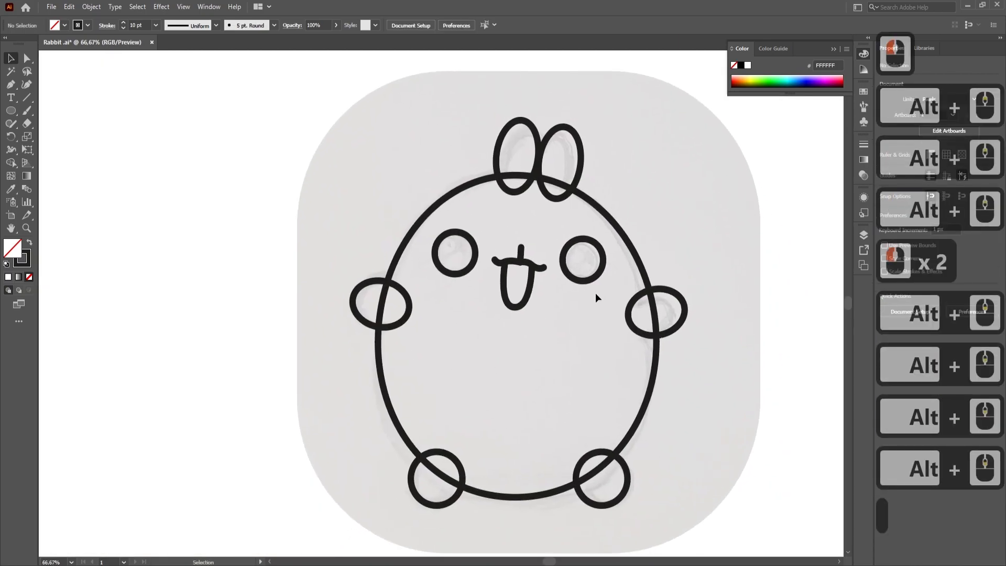
# - Fill the mouth with the red palette colour FF4040 while keeping its black outline
pyautogui.scroll(5, 513, 262)
pyautogui.scroll(-3, 501, 259)
pyautogui.click(483, 375)
pyautogui.scroll(-2, 301, 272)
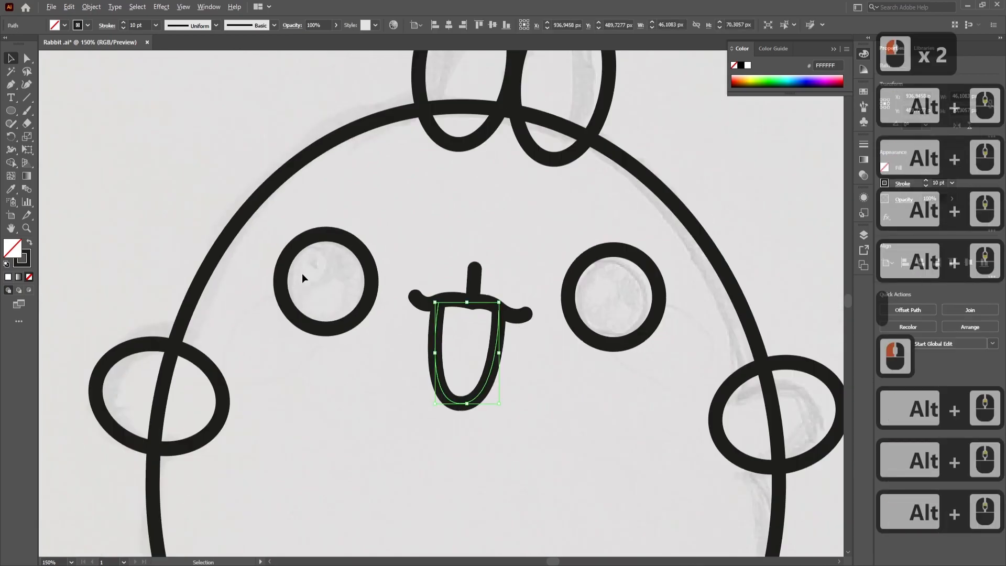
pyautogui.click(11, 189)
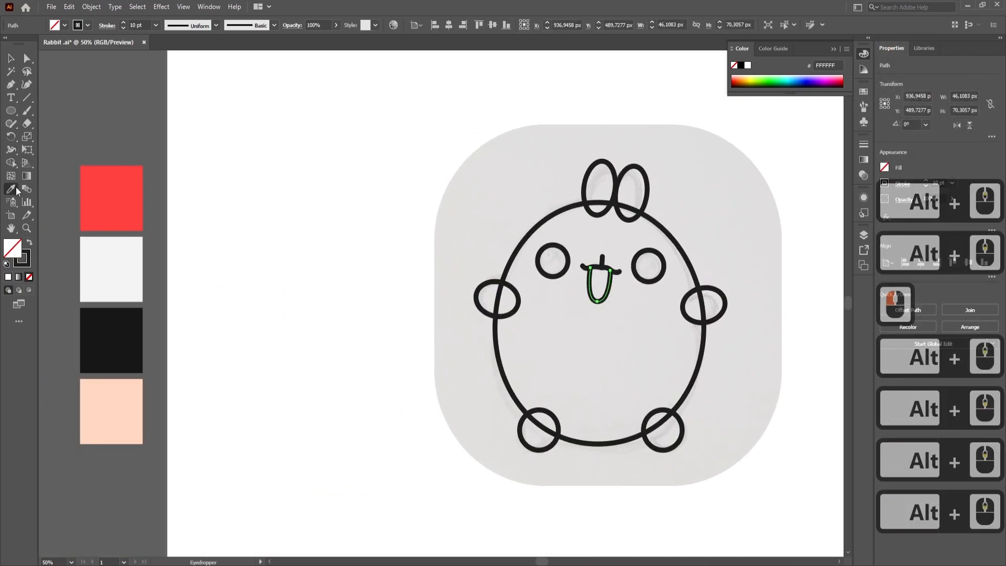
pyautogui.click(112, 196)
pyautogui.hotkey('ctrl', 'z')
pyautogui.keyDown('shift'); pyautogui.click(116, 192); pyautogui.keyUp('shift')
pyautogui.press('v')
pyautogui.doubleClick(636, 317)
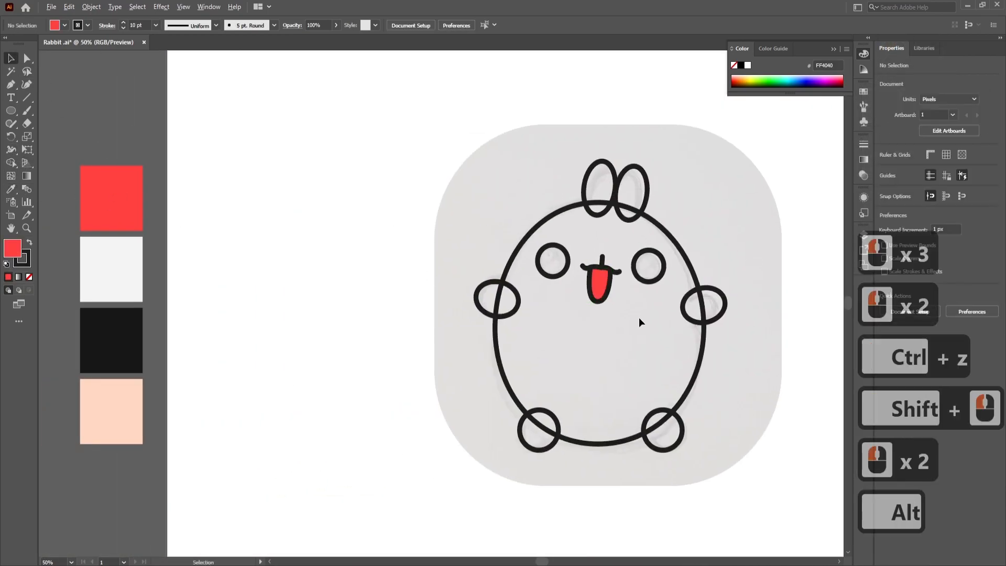
# - Fill both eye circles with the black palette colour 161616, keeping their strokes
pyautogui.scroll(3, 635, 304)
pyautogui.click(420, 248)
pyautogui.scroll(-3, 422, 252)
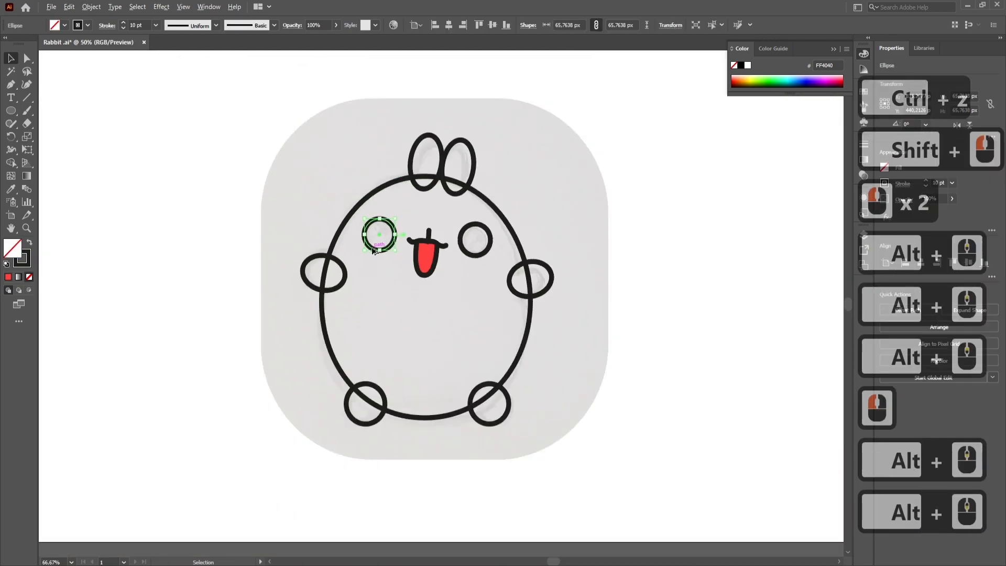
pyautogui.moveTo(333, 259); pyautogui.dragTo(629, 259)
pyautogui.scroll(-1, 474, 254)
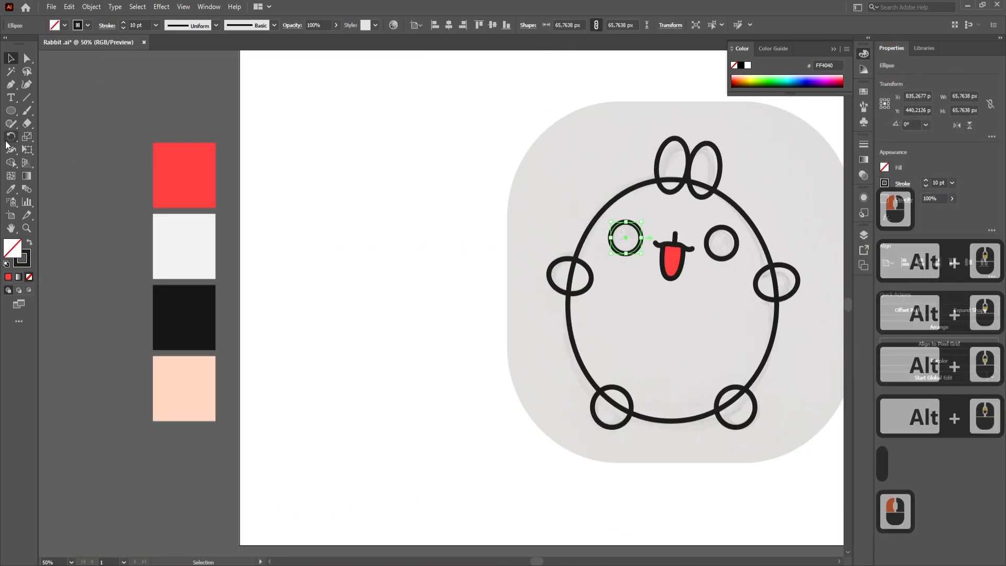
pyautogui.click(11, 189)
pyautogui.keyDown('shift'); pyautogui.click(192, 296); pyautogui.keyUp('shift')
pyautogui.keyDown('ctrl'); pyautogui.click(716, 249); pyautogui.keyUp('ctrl')
pyautogui.keyDown('shift'); pyautogui.click(185, 325); pyautogui.keyUp('shift')
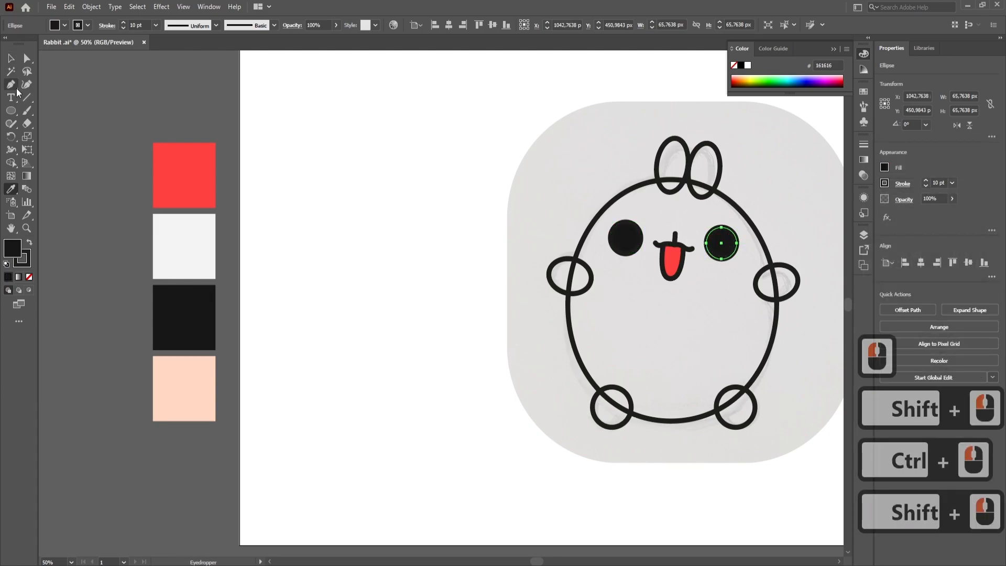
# - Remove the strokes from both black eye circles, keeping only their fills
pyautogui.keyDown('alt'); pyautogui.scroll(4, 655, 229); pyautogui.keyUp('alt')
pyautogui.keyDown('ctrl'); pyautogui.click(613, 230); pyautogui.keyUp('ctrl')
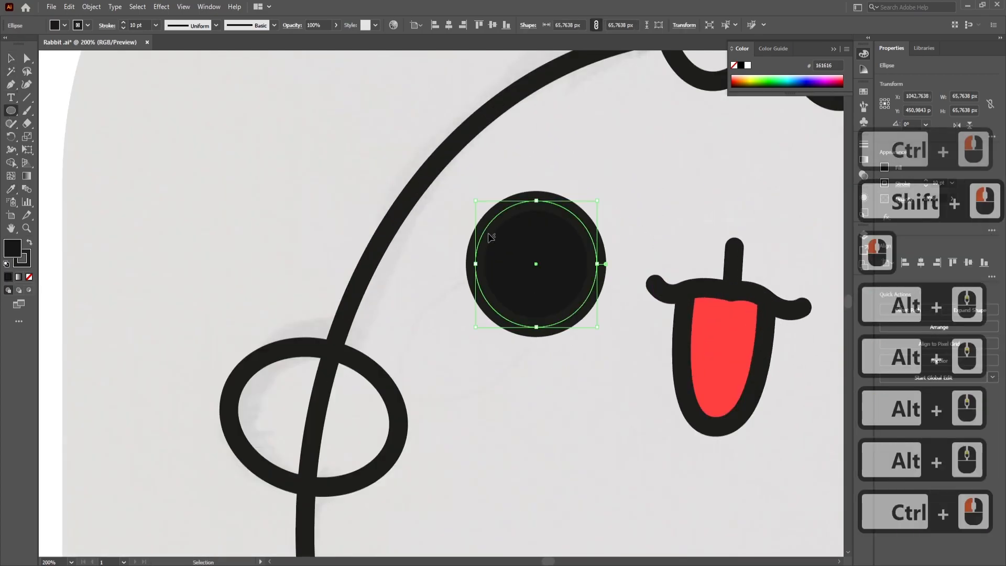
pyautogui.click(22, 265)
pyautogui.click(29, 277)
pyautogui.moveTo(645, 278); pyautogui.dragTo(281, 254)
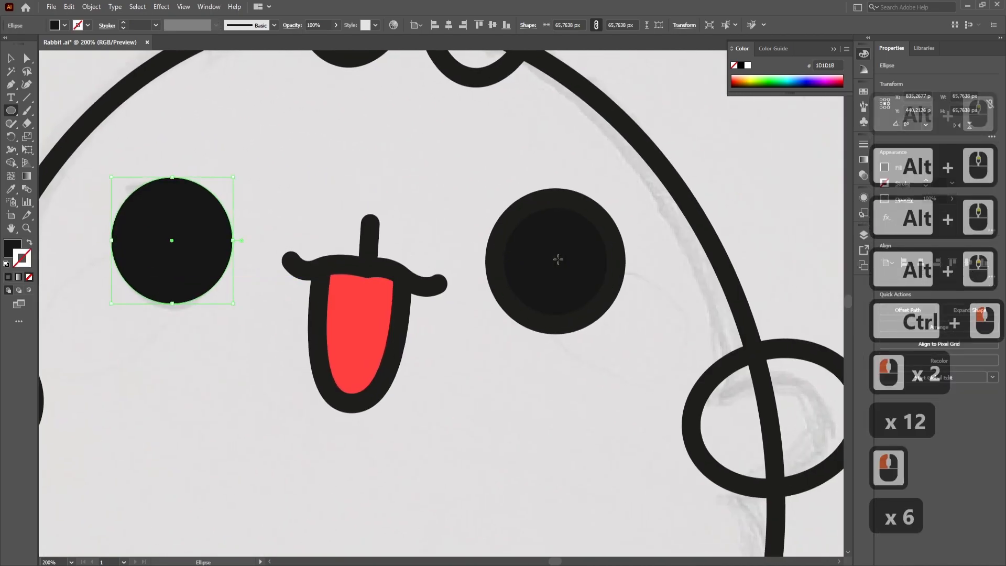
pyautogui.keyDown('ctrl'); pyautogui.click(533, 287); pyautogui.keyUp('ctrl')
pyautogui.click(23, 263)
pyautogui.click(30, 277)
# - Place three round highlights of decreasing size inside the left eye, running from its upper part to its lower part
pyautogui.moveTo(262, 318); pyautogui.dragTo(407, 327)
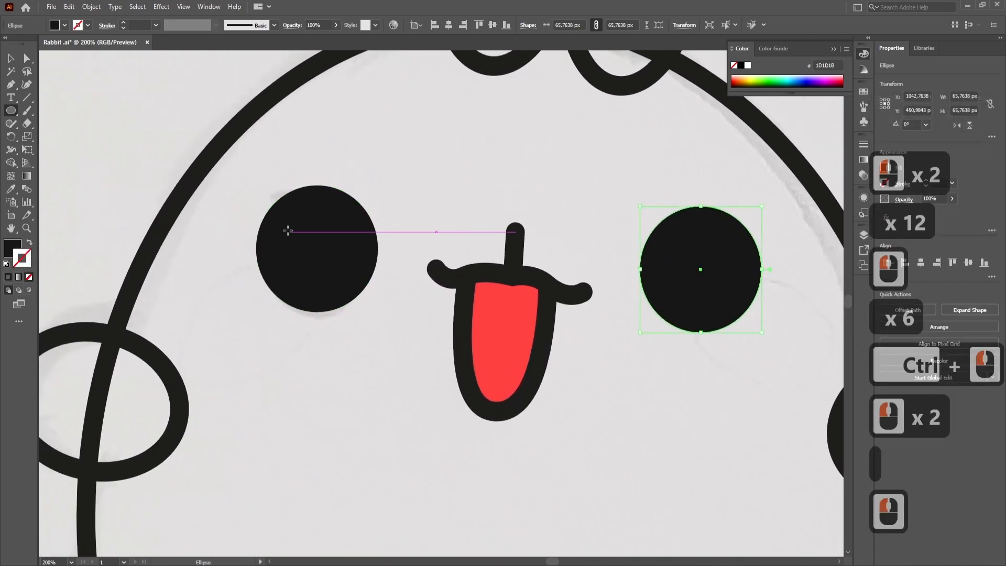
pyautogui.moveTo(285, 215)
pyautogui.keyDown('shift'); pyautogui.mouseDown()
pyautogui.moveTo(315, 245)
pyautogui.moveTo(341, 242)
pyautogui.moveTo(362, 260)
pyautogui.moveTo(344, 252)
pyautogui.moveTo(328, 299)
pyautogui.mouseUp(); pyautogui.keyUp('shift')
pyautogui.click(11, 59)
pyautogui.keyDown('alt'); pyautogui.scroll(1, 306, 241); pyautogui.keyUp('alt')
pyautogui.click(296, 225)
pyautogui.keyDown('shift'); pyautogui.click(344, 252); pyautogui.keyUp('shift')
pyautogui.keyDown('shift'); pyautogui.click(296, 218); pyautogui.keyUp('shift')
# - Fill the three left-eye highlights with the white palette colour and remove their strokes
pyautogui.keyDown('alt'); pyautogui.scroll(-2, 214, 296); pyautogui.keyUp('alt')
pyautogui.keyDown('alt'); pyautogui.scroll(-4, 214, 296); pyautogui.keyUp('alt')
pyautogui.press('i')
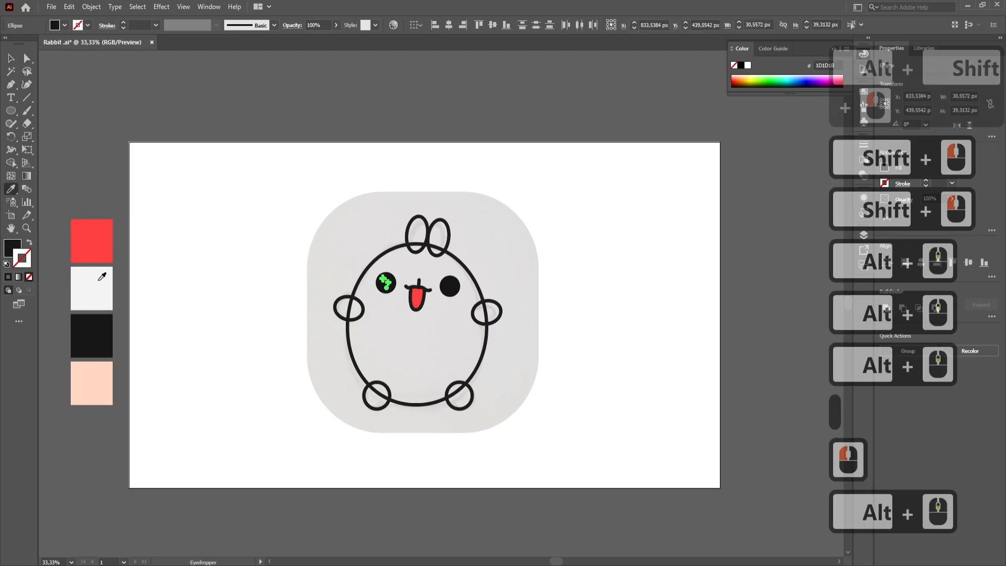
pyautogui.keyDown('shift'); pyautogui.click(102, 276); pyautogui.keyUp('shift')
pyautogui.keyDown('alt'); pyautogui.scroll(5, 395, 294); pyautogui.keyUp('alt')
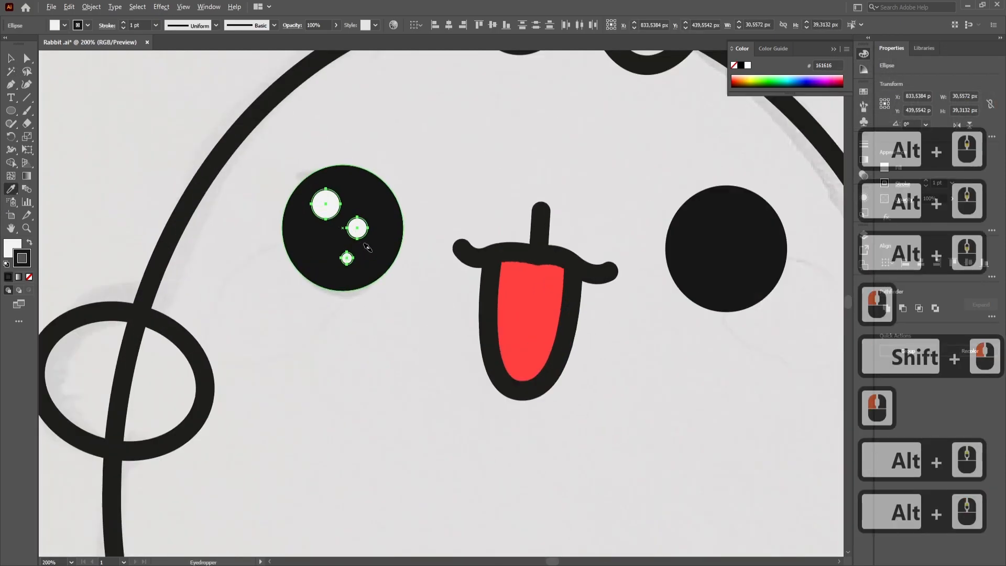
pyautogui.click(22, 257)
pyautogui.click(29, 277)
pyautogui.keyDown('alt'); pyautogui.scroll(2, 334, 207); pyautogui.keyUp('alt')
pyautogui.press('v')
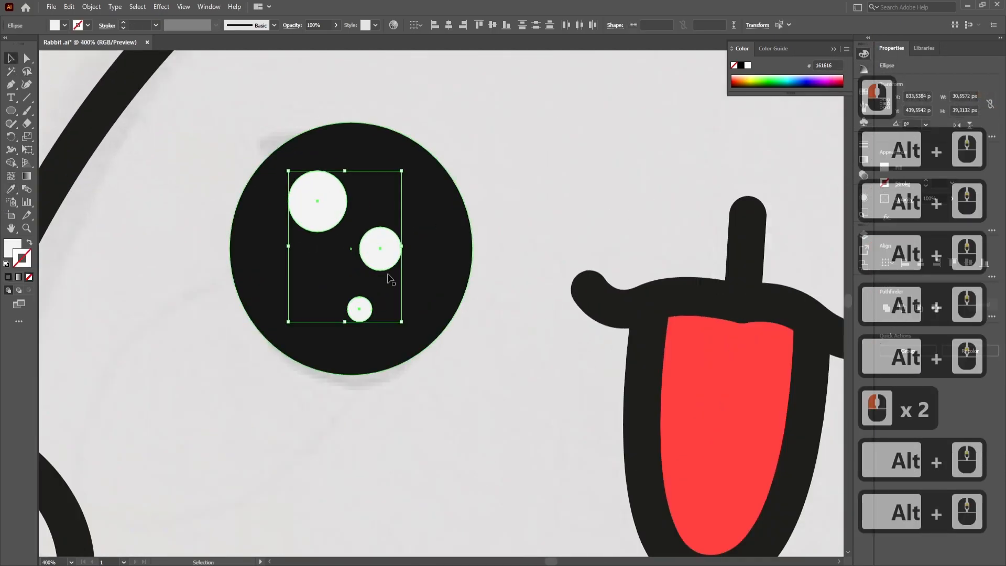
pyautogui.click(477, 414)
# - Enlarge the two bigger highlights in the left eye, the middle one to about 14 px, and reposition all three
pyautogui.keyDown('alt'); pyautogui.scroll(-2, 476, 414); pyautogui.keyUp('alt')
pyautogui.keyDown('alt'); pyautogui.scroll(2, 475, 414); pyautogui.keyUp('alt')
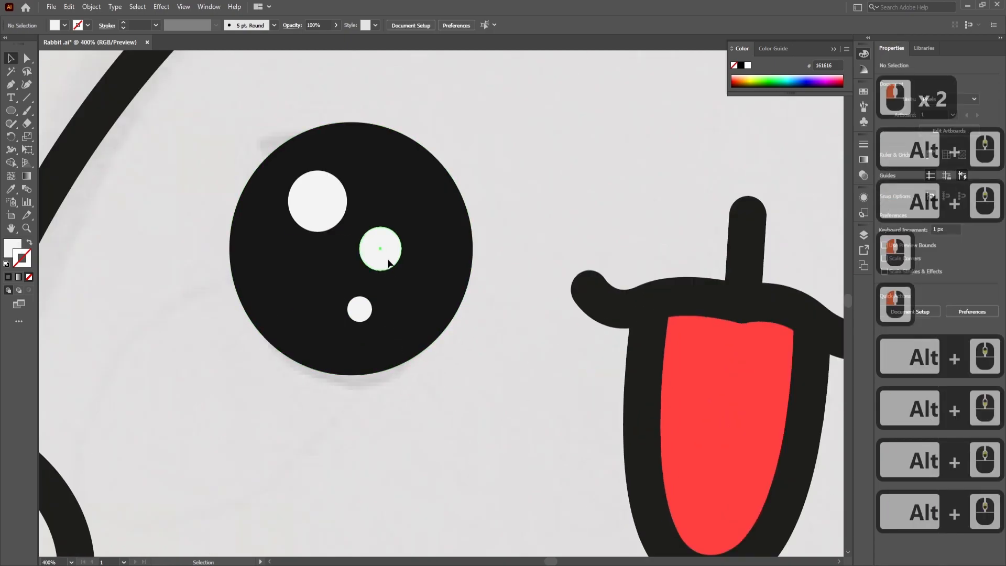
pyautogui.moveTo(385, 260); pyautogui.dragTo(390, 265)
pyautogui.moveTo(361, 307); pyautogui.dragTo(353, 313)
pyautogui.moveTo(335, 202); pyautogui.dragTo(356, 173)
pyautogui.moveTo(382, 258); pyautogui.dragTo(405, 284)
pyautogui.moveTo(388, 268); pyautogui.dragTo(393, 273)
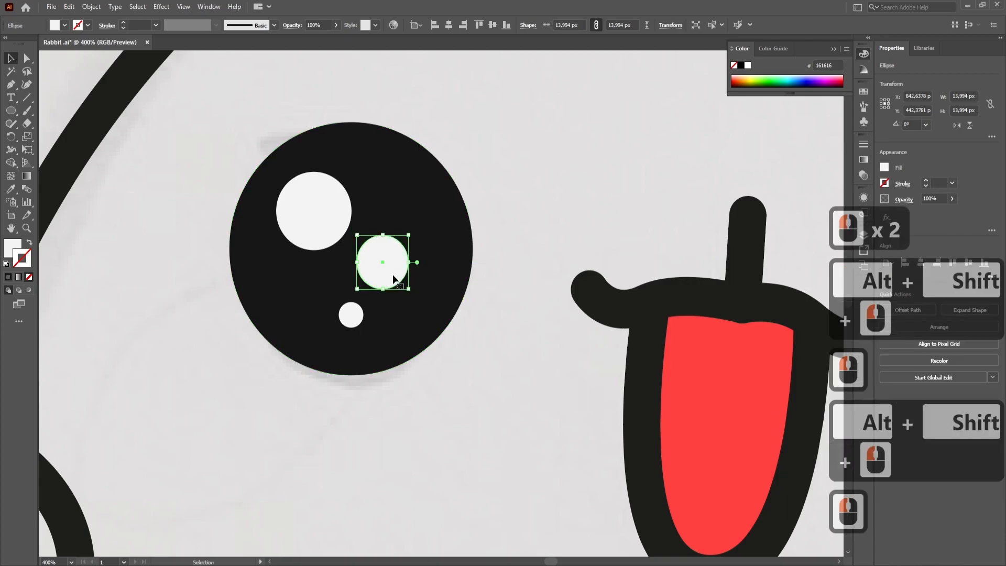
pyautogui.moveTo(364, 327); pyautogui.dragTo(365, 329)
# - Replace the plain right eye circle with a copy of the left eye including its three highlights
pyautogui.keyDown('alt'); pyautogui.scroll(-3, 511, 402); pyautogui.keyUp('alt')
pyautogui.click(753, 372)
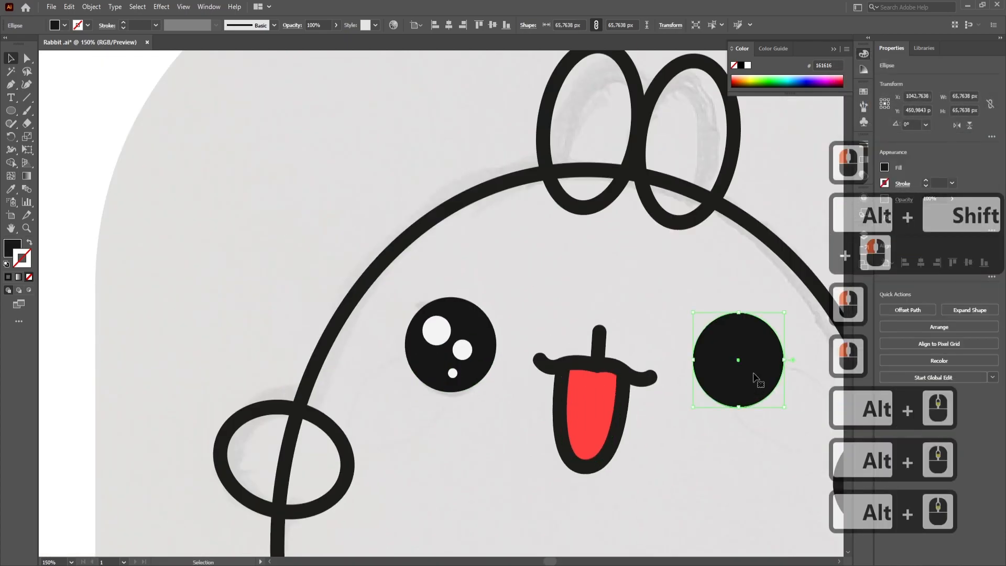
pyautogui.press('Delete')
pyautogui.keyDown('alt'); pyautogui.scroll(1, 464, 374); pyautogui.keyUp('alt')
pyautogui.click(484, 360)
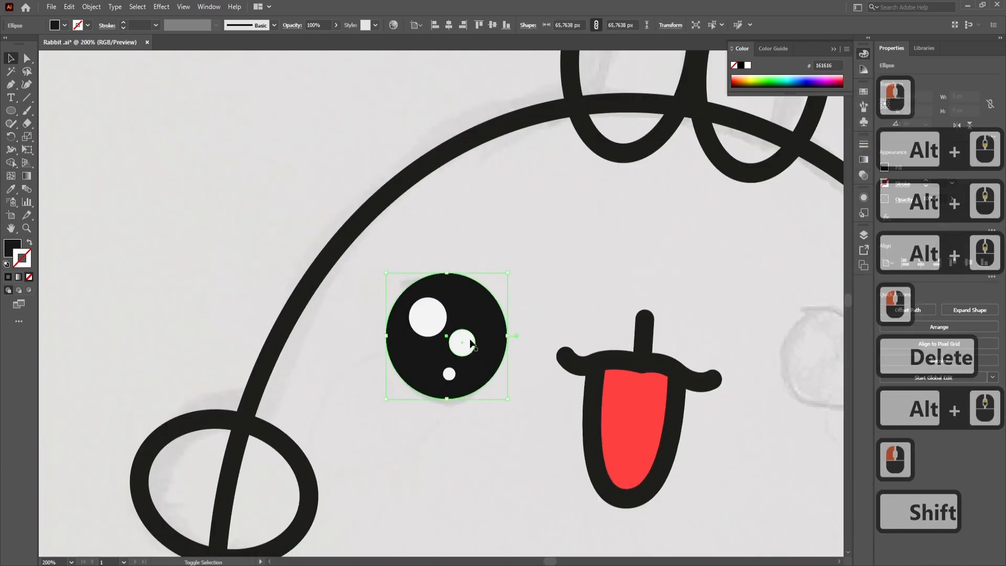
pyautogui.keyDown('shift'); pyautogui.click(468, 340); pyautogui.keyUp('shift')
pyautogui.keyDown('shift'); pyautogui.click(433, 319); pyautogui.keyUp('shift')
pyautogui.keyDown('shift'); pyautogui.click(450, 375); pyautogui.keyUp('shift')
pyautogui.keyDown('alt'); pyautogui.keyDown('shift'); pyautogui.moveTo(463, 369); pyautogui.dragTo(823, 382); pyautogui.keyUp('shift'); pyautogui.keyUp('alt')
pyautogui.moveTo(756, 429); pyautogui.dragTo(514, 372)
pyautogui.moveTo(600, 305); pyautogui.dragTo(617, 329)
pyautogui.keyDown('alt'); pyautogui.scroll(-1, 539, 283); pyautogui.keyUp('alt')
pyautogui.keyDown('alt'); pyautogui.scroll(-2, 539, 283); pyautogui.keyUp('alt')
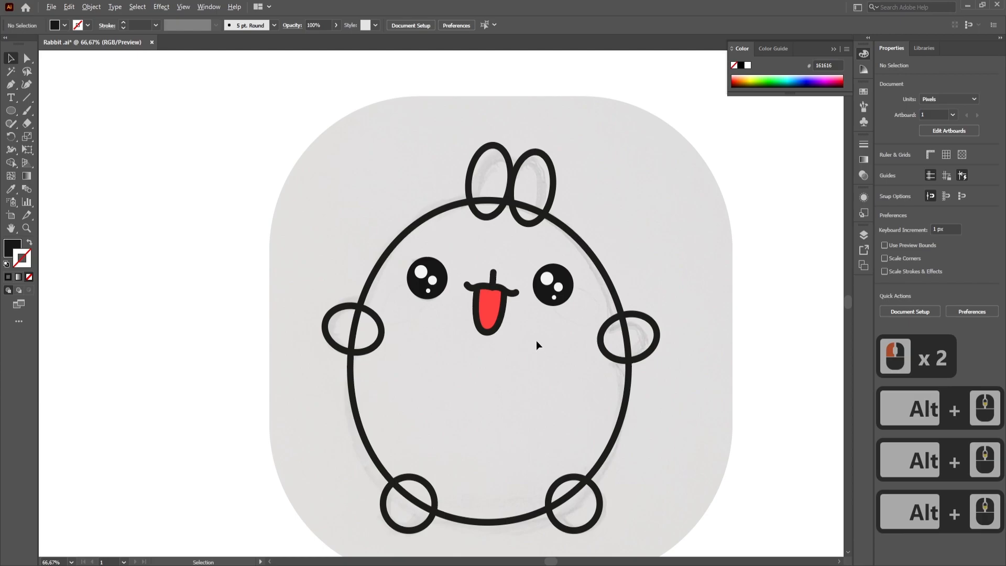
# - Fill the body, both hands and both feet with the white palette colour F4F4F4 while keeping their black outlines
pyautogui.keyDown('alt'); pyautogui.scroll(2, 536, 341); pyautogui.keyUp('alt')
pyautogui.keyDown('alt'); pyautogui.scroll(-1, 536, 340); pyautogui.keyUp('alt')
pyautogui.click(718, 319)
pyautogui.keyDown('shift'); pyautogui.click(239, 293); pyautogui.keyUp('shift')
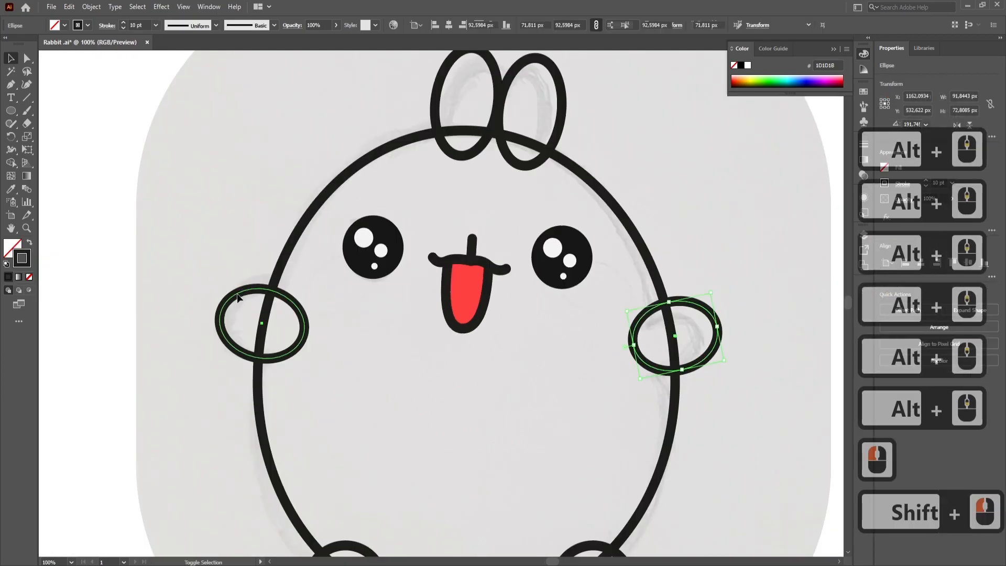
pyautogui.keyDown('shift'); pyautogui.click(299, 231); pyautogui.keyUp('shift')
pyautogui.moveTo(440, 444); pyautogui.dragTo(458, 259)
pyautogui.keyDown('shift'); pyautogui.click(390, 374); pyautogui.keyUp('shift')
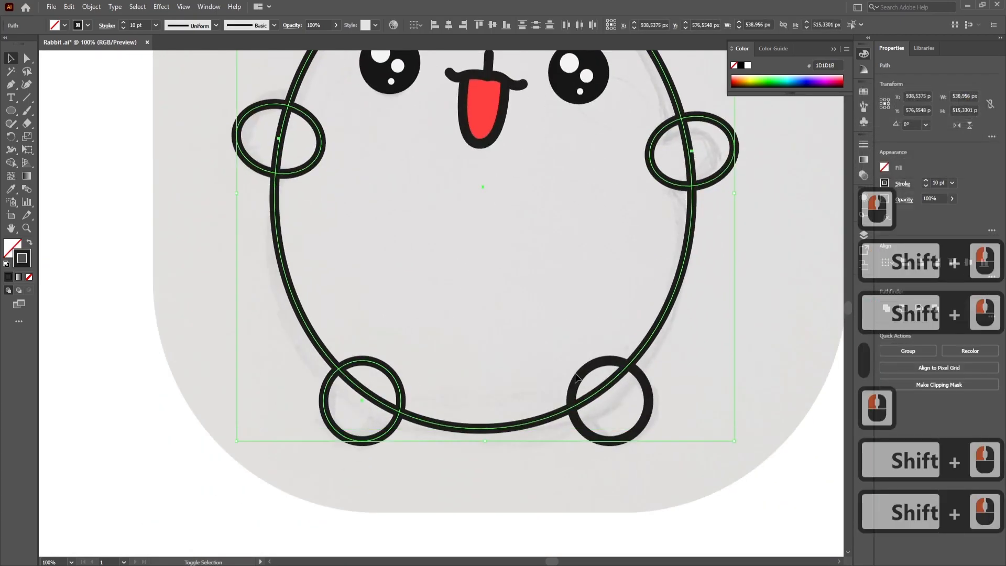
pyautogui.keyDown('shift'); pyautogui.click(576, 376); pyautogui.keyUp('shift')
pyautogui.keyDown('alt'); pyautogui.scroll(-2, 346, 244); pyautogui.keyUp('alt')
pyautogui.moveTo(343, 239); pyautogui.dragTo(621, 321)
pyautogui.click(11, 189)
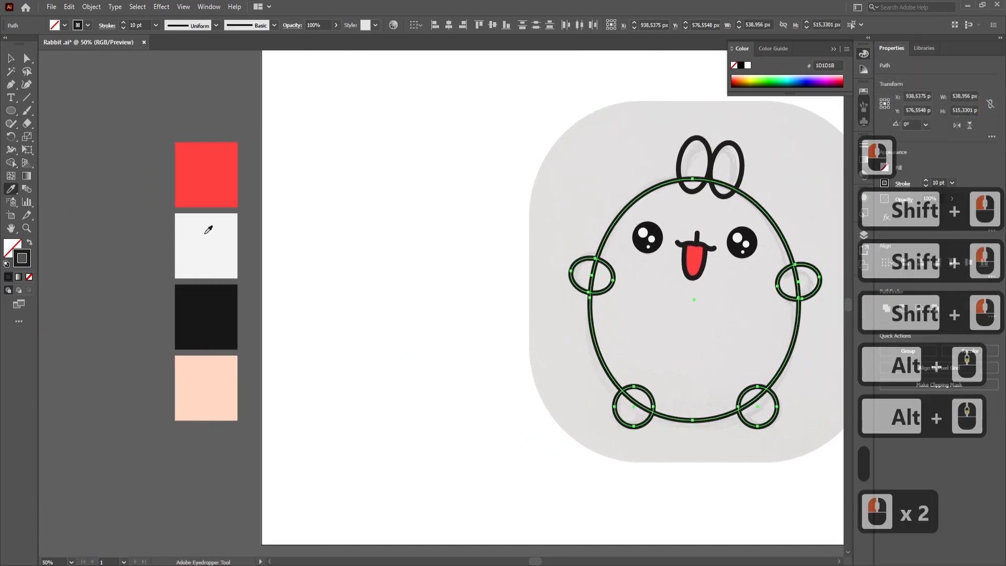
pyautogui.keyDown('shift'); pyautogui.click(207, 234); pyautogui.keyUp('shift')
pyautogui.hotkey('ctrl', 'z')
pyautogui.click(8, 244)
pyautogui.keyDown('shift'); pyautogui.click(185, 237); pyautogui.keyUp('shift')
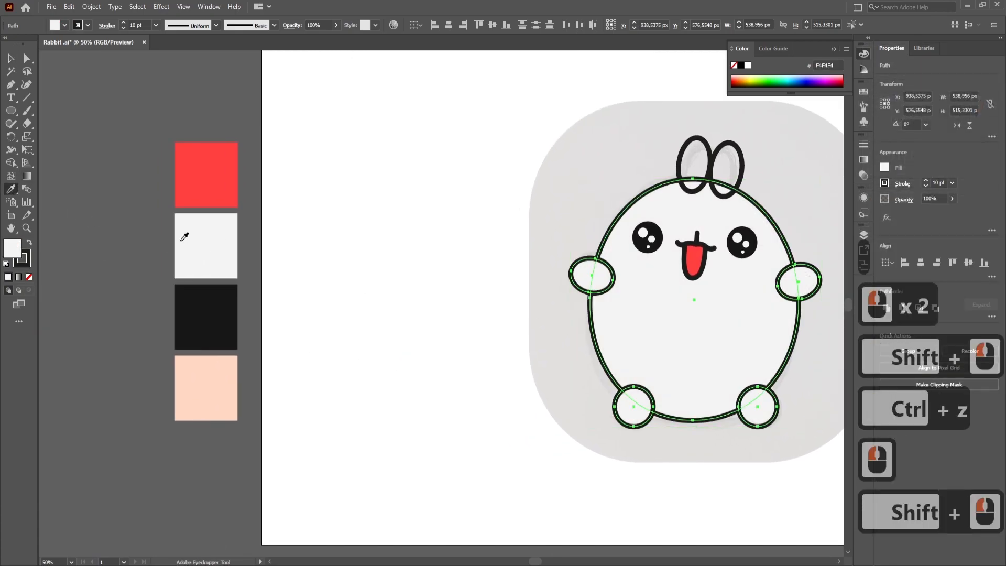
pyautogui.click(419, 215)
# - Send both feet backward in the stacking order until they sit behind the body
pyautogui.moveTo(759, 338); pyautogui.dragTo(656, 321)
pyautogui.click(666, 402)
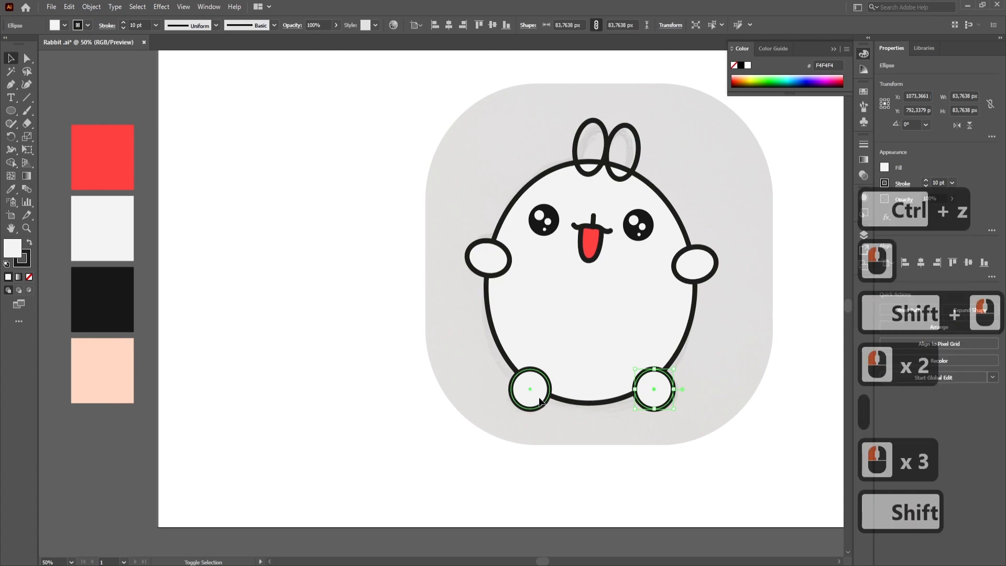
pyautogui.keyDown('shift'); pyautogui.click(539, 399); pyautogui.keyUp('shift')
pyautogui.hotkey('ctrl', '[')
pyautogui.hotkey('ctrl', '[')
pyautogui.hotkey('ctrl', '[')
pyautogui.hotkey('ctrl', '[')
pyautogui.hotkey('ctrl', '[')
pyautogui.click(575, 470)
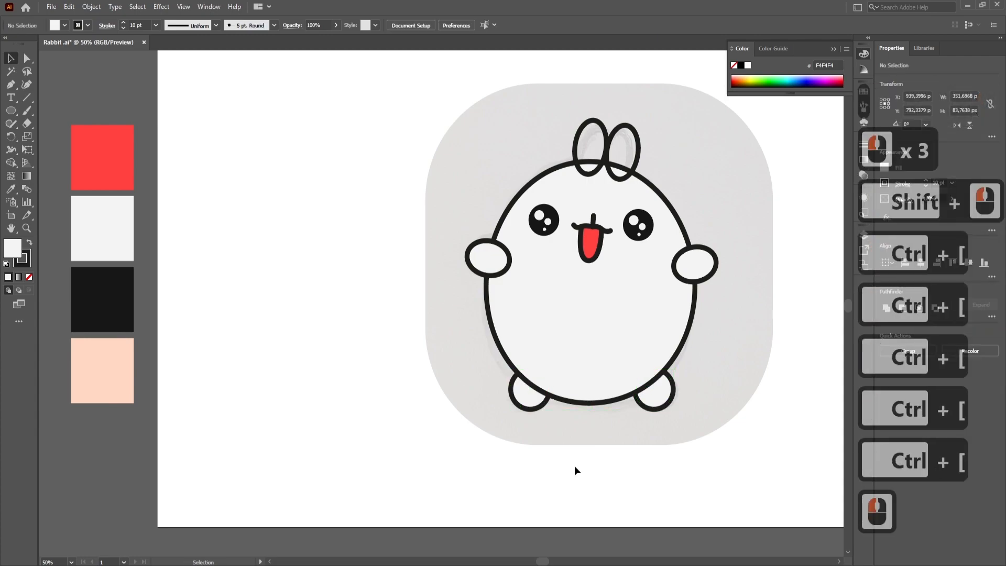
# - Send both hands backward in the stacking order until they sit behind the body
pyautogui.moveTo(682, 314); pyautogui.dragTo(625, 339)
pyautogui.click(632, 293)
pyautogui.keyDown('shift'); pyautogui.click(418, 286); pyautogui.keyUp('shift')
pyautogui.hotkey('ctrl', '[')
pyautogui.hotkey('ctrl', '[')
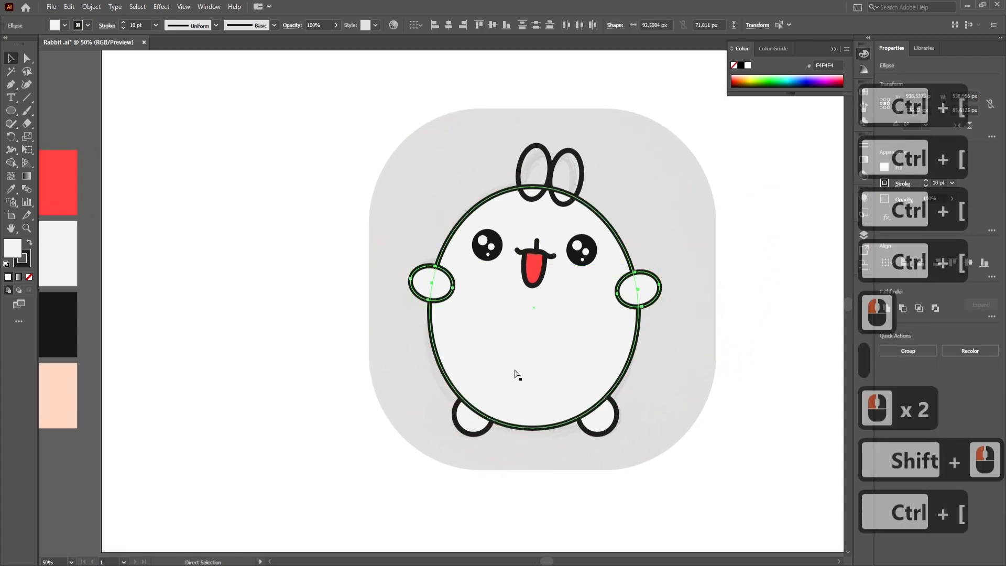
pyautogui.hotkey('ctrl', '[')
pyautogui.hotkey('ctrl', '[')
pyautogui.click(673, 371)
# - Give both ears the body's white fill F4F4F4 with a 10 pt black outline and send them behind the body
pyautogui.scroll(1, 582, 298)
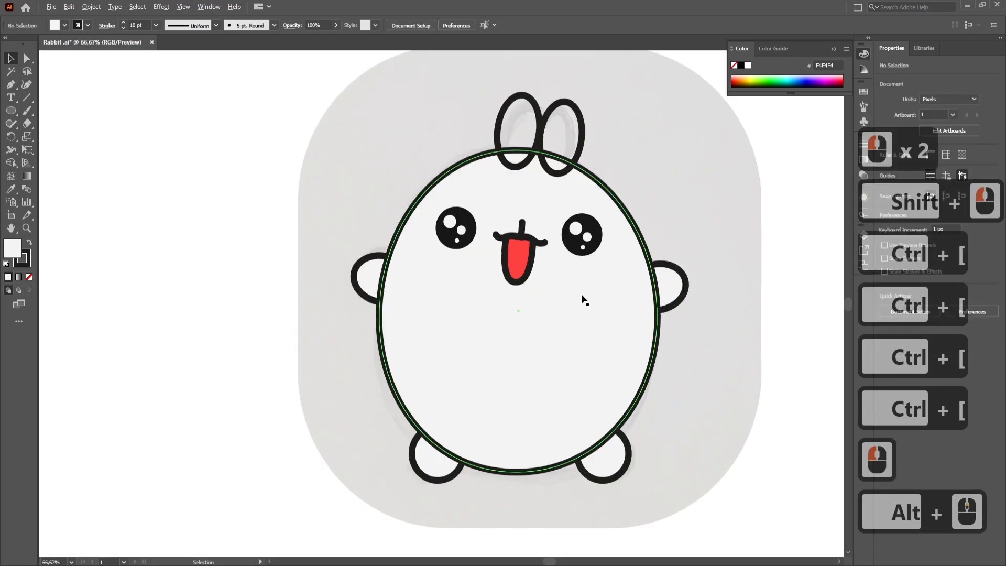
pyautogui.scroll(1, 581, 298)
pyautogui.moveTo(638, 118); pyautogui.dragTo(613, 265)
pyautogui.moveTo(560, 158); pyautogui.dragTo(296, 192)
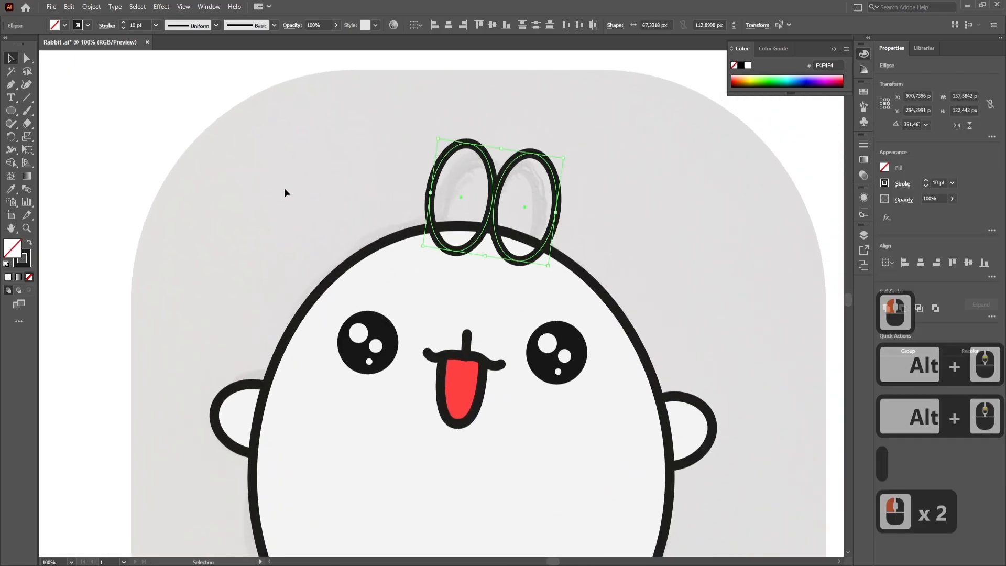
pyautogui.click(12, 191)
pyautogui.click(464, 288)
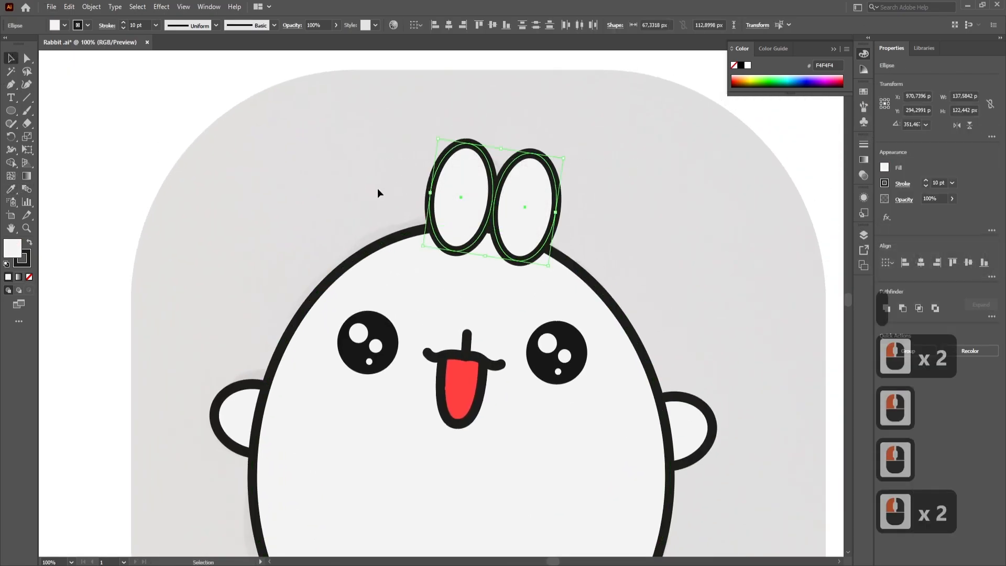
pyautogui.press('ctrl')
pyautogui.hotkey('ctrl', '[')
# - Rotate the left ear upright and tilt the right ear outward away from it
pyautogui.click(538, 202)
pyautogui.click(456, 198)
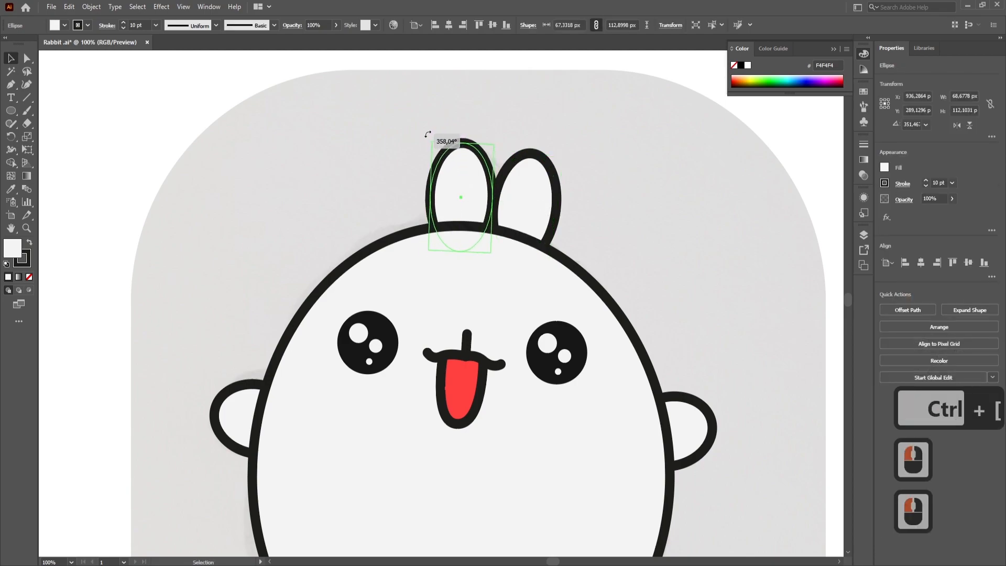
pyautogui.click(559, 216)
pyautogui.moveTo(564, 147); pyautogui.dragTo(580, 170)
# - Stretch both ears upward to make them longer
pyautogui.moveTo(546, 160); pyautogui.dragTo(556, 140)
pyautogui.click(494, 171)
pyautogui.moveTo(463, 135); pyautogui.dragTo(463, 134)
pyautogui.click(557, 142)
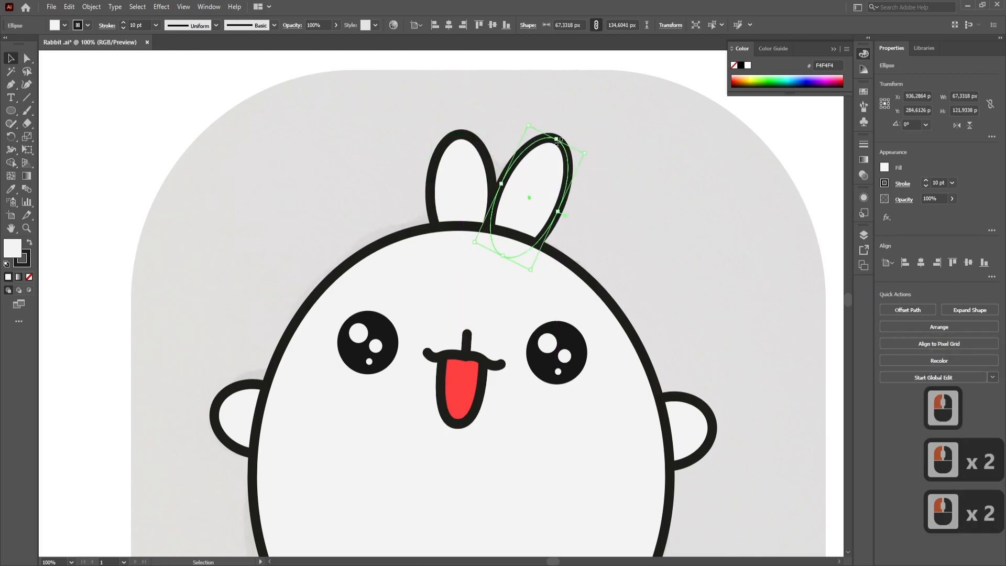
pyautogui.moveTo(558, 135); pyautogui.dragTo(558, 135)
# - Move both ears together slightly to the left on top of the head
pyautogui.keyDown('alt'); pyautogui.scroll(-1, 607, 202); pyautogui.keyUp('alt')
pyautogui.keyDown('shift'); pyautogui.click(479, 181); pyautogui.keyUp('shift')
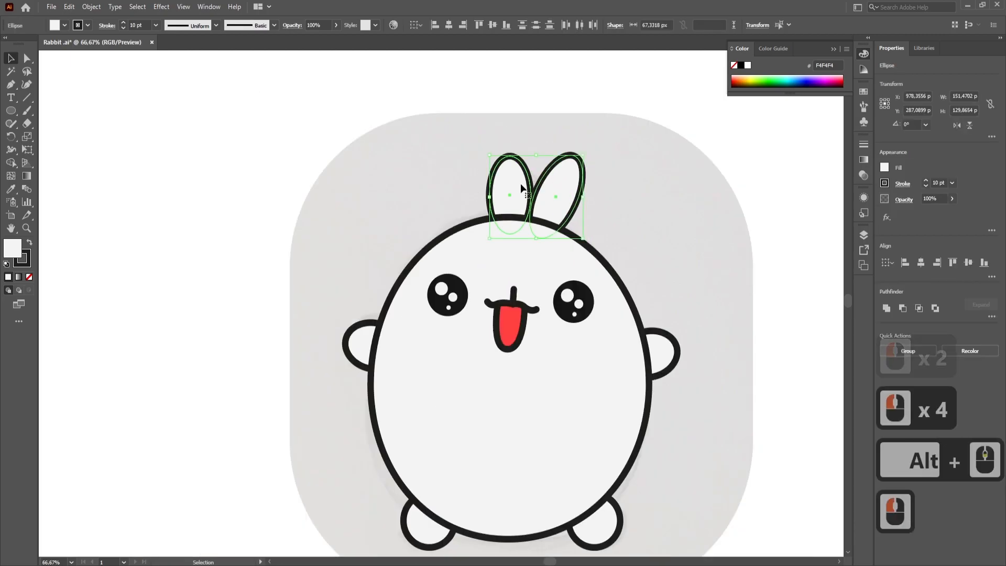
pyautogui.moveTo(513, 180); pyautogui.dragTo(512, 180)
pyautogui.click(669, 260)
pyautogui.moveTo(669, 261); pyautogui.dragTo(609, 191)
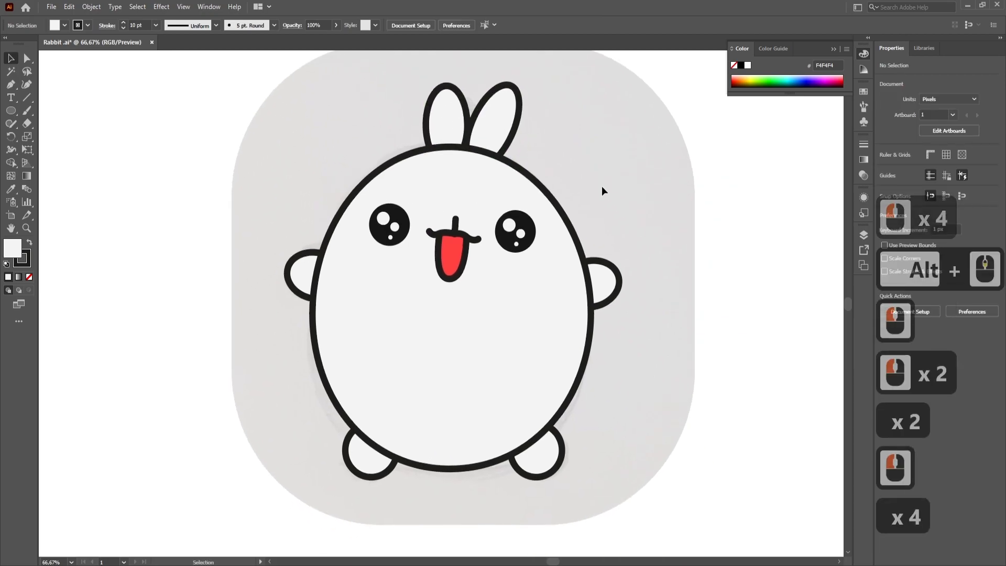
# - Duplicate both ears in place and remove the strokes from the copies
pyautogui.keyDown('alt'); pyautogui.scroll(-1, 563, 184); pyautogui.keyUp('alt')
pyautogui.keyDown('alt'); pyautogui.scroll(1, 564, 184); pyautogui.keyUp('alt')
pyautogui.click(528, 180)
pyautogui.keyDown('shift'); pyautogui.click(481, 172); pyautogui.keyUp('shift')
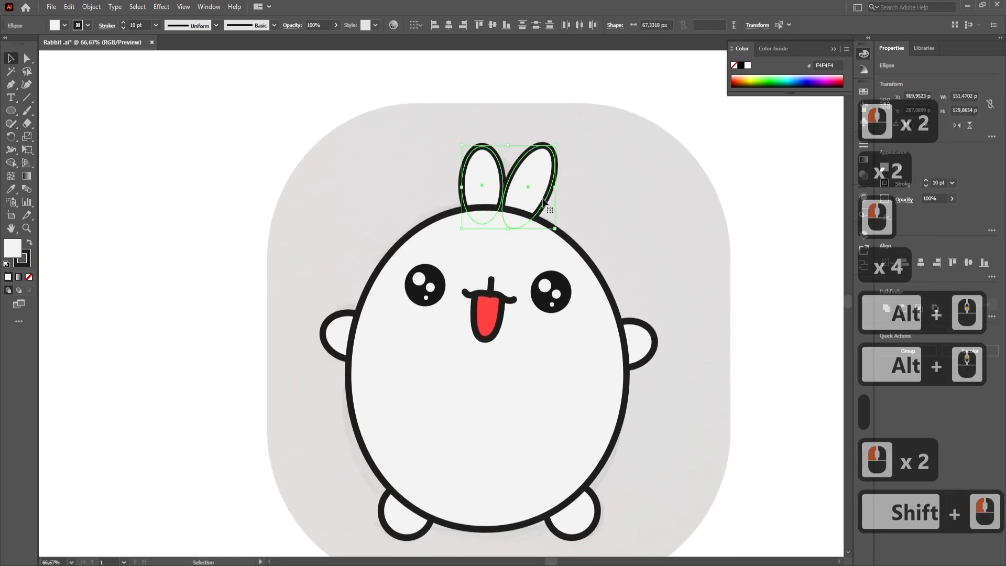
pyautogui.press('ctrl')
pyautogui.hotkey('ctrl', 'shift', 'v')
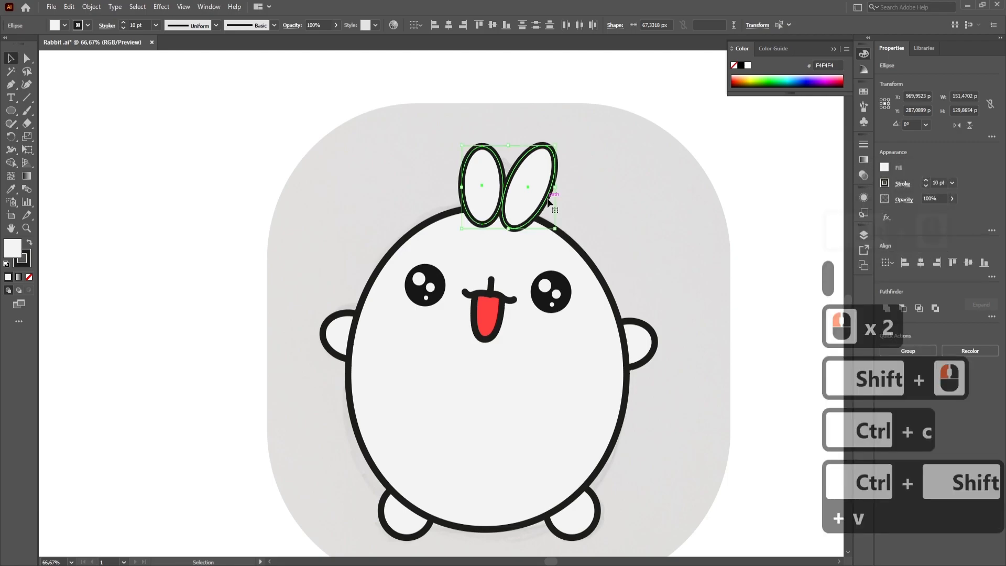
pyautogui.keyDown('alt'); pyautogui.scroll(2, 547, 201); pyautogui.keyUp('alt')
pyautogui.click(28, 262)
pyautogui.click(29, 276)
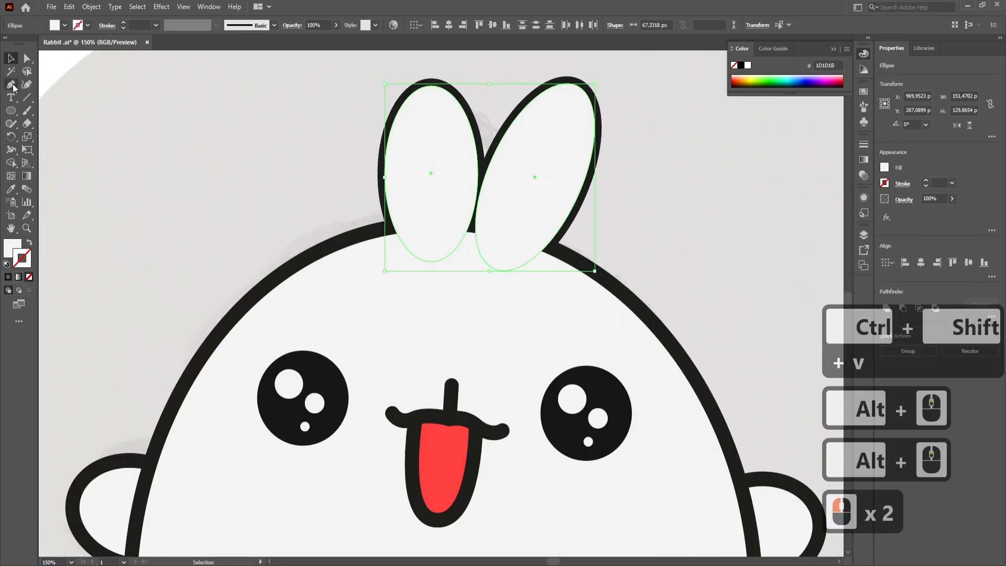
# - Scale both ear copies down around their centres so they form inner ears inside the outlines
pyautogui.click(612, 201)
pyautogui.click(534, 185)
pyautogui.moveTo(534, 289)
pyautogui.mouseDown()
pyautogui.moveTo(534, 271)
pyautogui.moveTo(468, 238)
pyautogui.mouseUp()
# - Fill both inner ears with the mouth's red FF4040 and leave them without a stroke
pyautogui.click(453, 220)
pyautogui.keyDown('shift'); pyautogui.click(528, 191); pyautogui.keyUp('shift')
pyautogui.click(11, 189)
pyautogui.keyDown('shift'); pyautogui.click(445, 453); pyautogui.keyUp('shift')
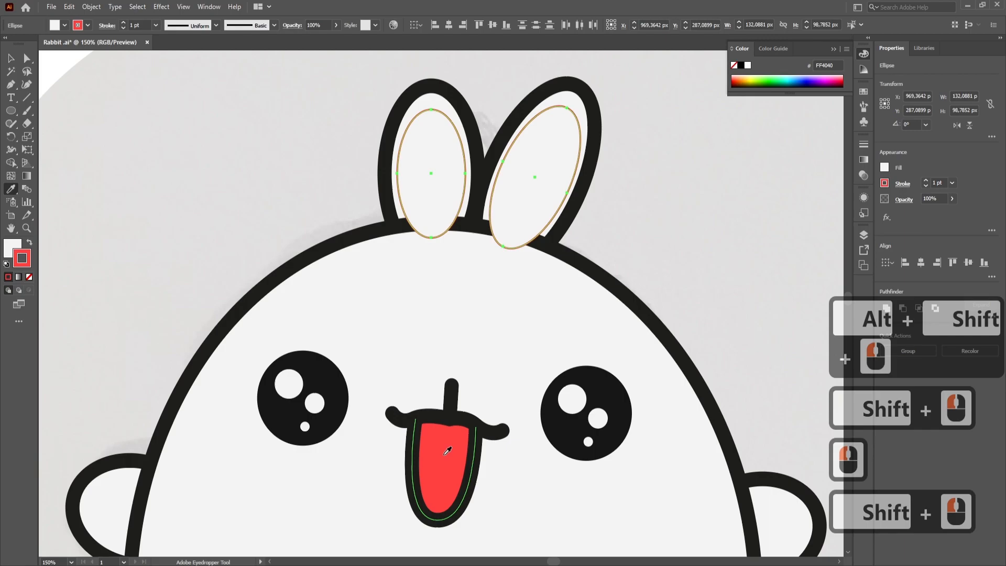
pyautogui.click(29, 242)
pyautogui.click(22, 258)
pyautogui.click(30, 277)
# - Arrange the red inner ears behind the body but in front of the outlined ears
pyautogui.click(11, 58)
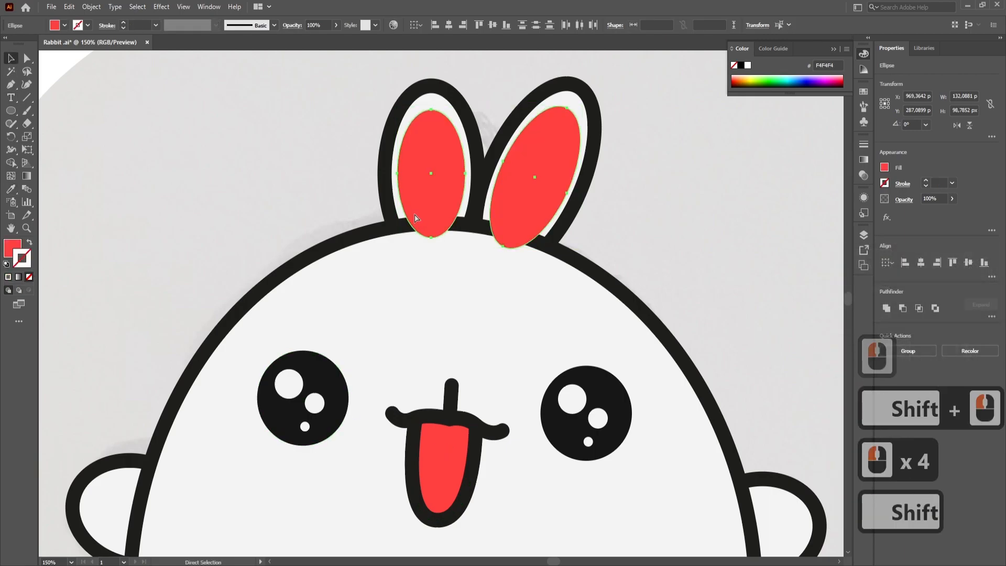
pyautogui.hotkey('ctrl', 'shift', '[')
pyautogui.hotkey('ctrl', ']')
pyautogui.hotkey('ctrl', ']')
pyautogui.hotkey('ctrl', ']')
pyautogui.hotkey('ctrl', ']')
pyautogui.hotkey('ctrl', ']')
pyautogui.hotkey('ctrl', ']')
pyautogui.click(278, 202)
# - Paste two copies of the body in place and shift the top copy slightly down and to the right
pyautogui.scroll(-2, 272, 208)
pyautogui.scroll(3, 297, 178)
pyautogui.scroll(-3, 300, 184)
pyautogui.moveTo(453, 261); pyautogui.dragTo(523, 167)
pyautogui.click(411, 363)
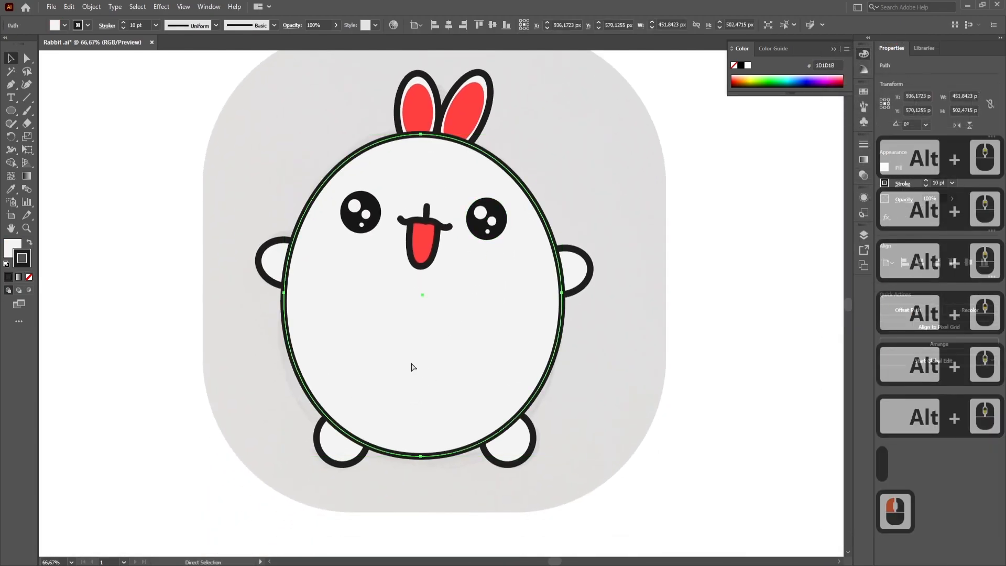
pyautogui.click(411, 362)
pyautogui.hotkey('ctrl', 'c')
pyautogui.hotkey('ctrl', 'shift', 'v')
pyautogui.hotkey('ctrl', 'shift', 'v')
pyautogui.moveTo(425, 309); pyautogui.dragTo(436, 318)
# - Subtract the shifted body copy from the other copy to form a crescent, and remove the crescent's stroke
pyautogui.press('shift')
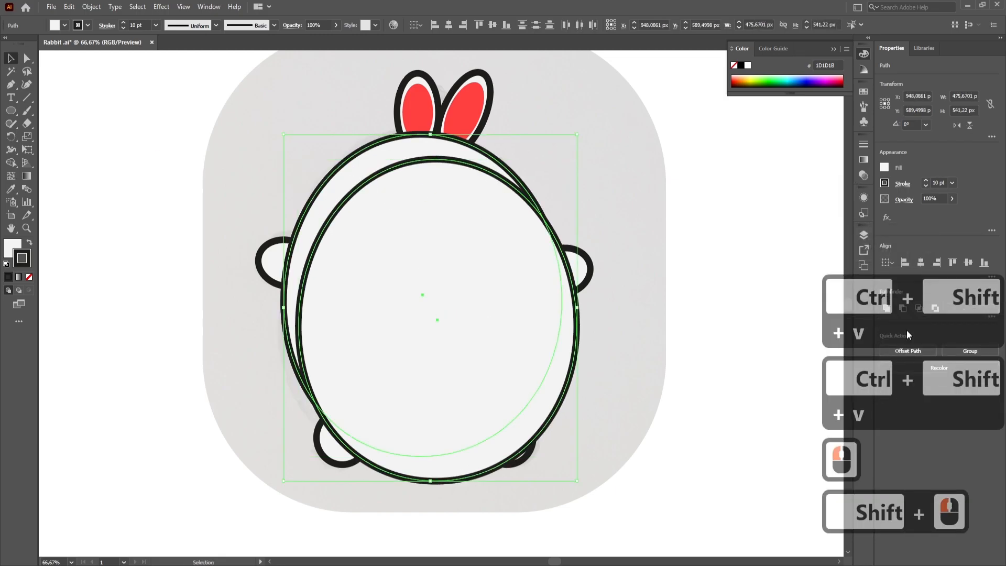
pyautogui.click(903, 309)
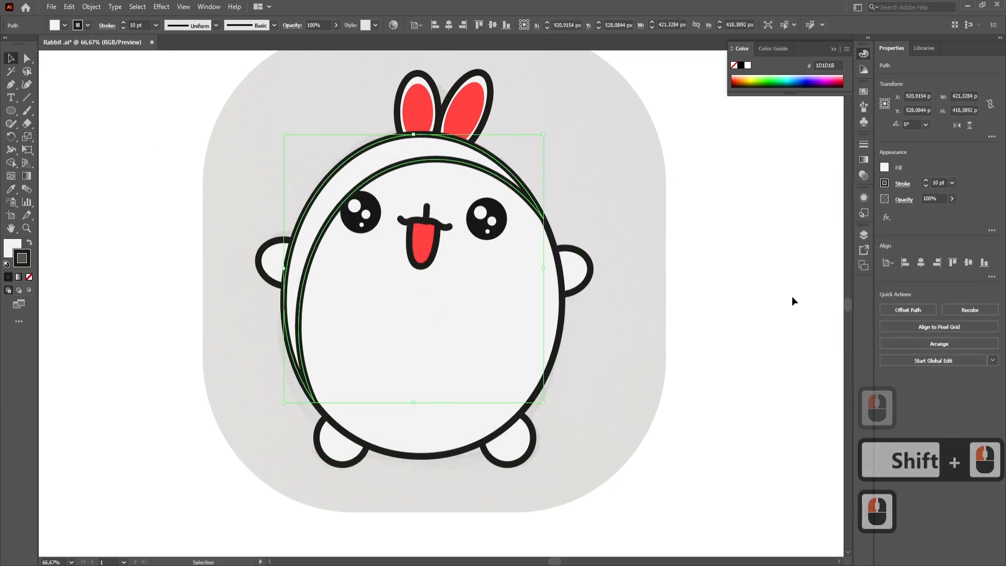
pyautogui.click(393, 163)
# - Duplicate the outlined body shape in place once more
pyautogui.scroll(1, 393, 163)
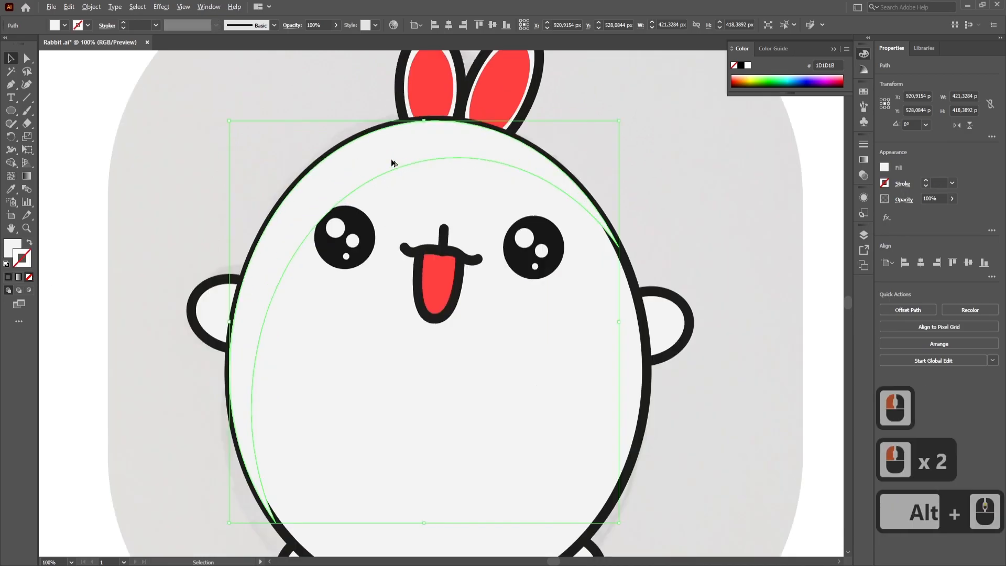
pyautogui.click(330, 415)
pyautogui.hotkey('ctrl', 'c')
pyautogui.hotkey('ctrl', 'shift', 'v')
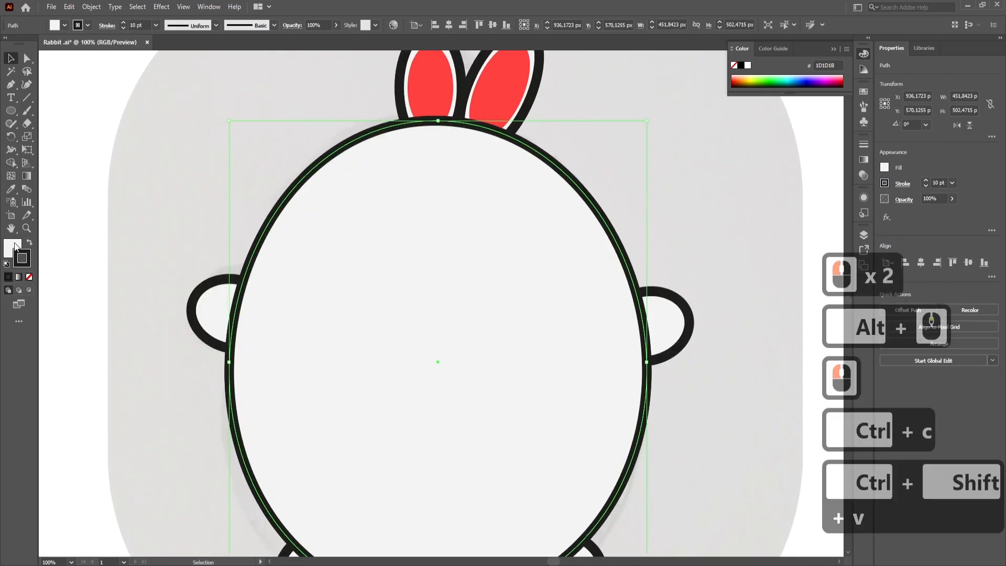
# - Remove the fill from the top body copy and colour the upper body crescent white
pyautogui.click(14, 246)
pyautogui.click(29, 277)
pyautogui.click(319, 203)
pyautogui.doubleClick(12, 253)
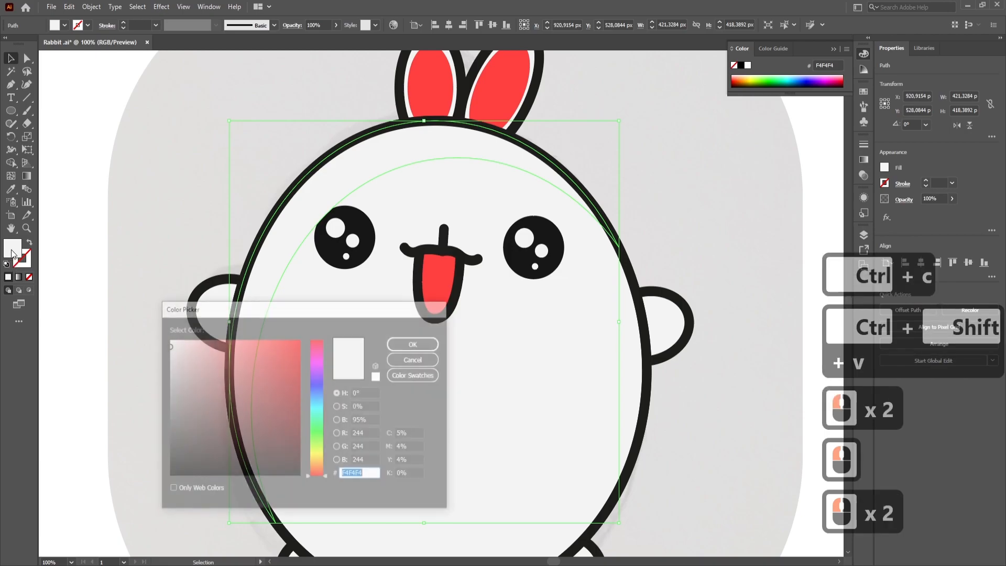
pyautogui.click(169, 341)
pyautogui.click(395, 343)
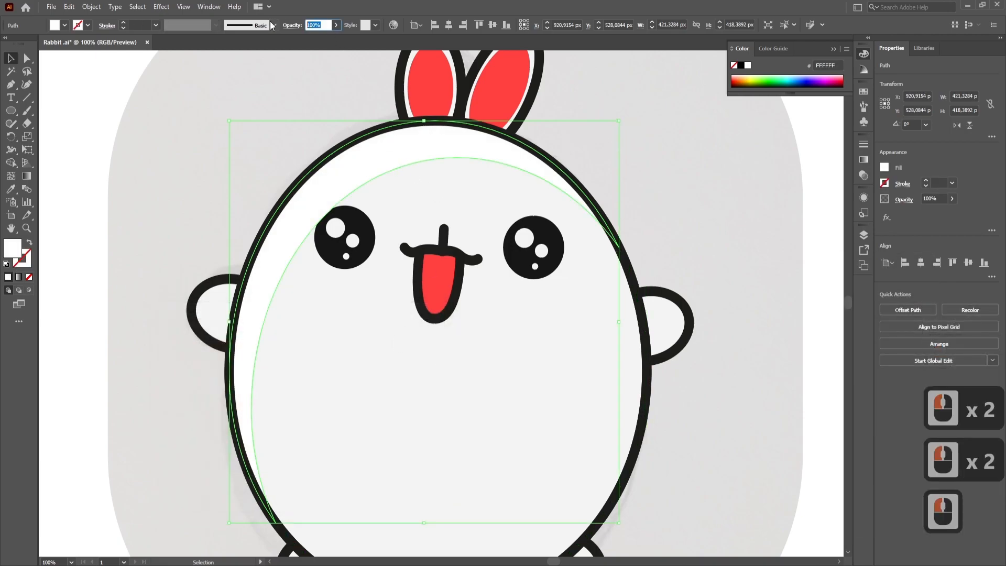
# - Set the white body crescent's opacity to 50%
pyautogui.write('50')
pyautogui.press('Return')
pyautogui.click(159, 111)
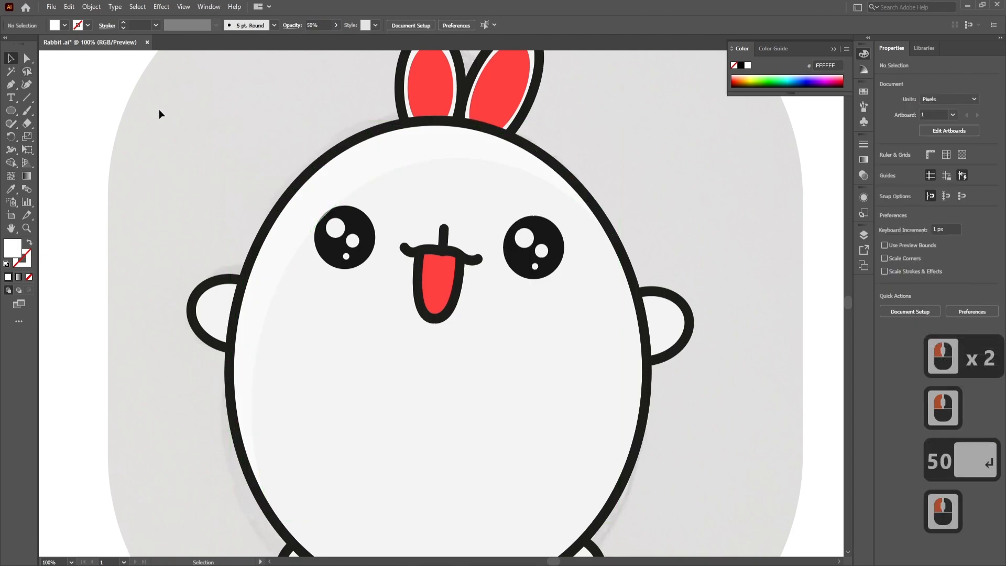
# - Bring the rabbit's left eye and its three highlights together to the front
pyautogui.keyDown('alt'); pyautogui.scroll(-1, 155, 114); pyautogui.keyUp('alt')
pyautogui.moveTo(218, 107); pyautogui.dragTo(249, 111)
pyautogui.keyDown('alt'); pyautogui.scroll(1, 329, 140); pyautogui.keyUp('alt')
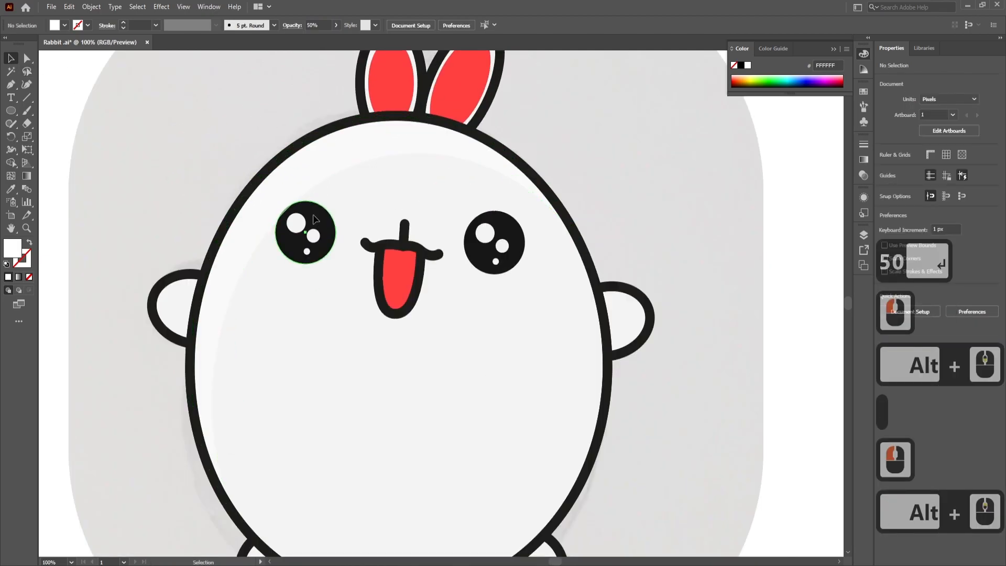
pyautogui.click(324, 219)
pyautogui.keyDown('shift'); pyautogui.click(296, 223); pyautogui.keyUp('shift')
pyautogui.keyDown('shift'); pyautogui.click(313, 236); pyautogui.keyUp('shift')
pyautogui.keyDown('shift'); pyautogui.click(307, 251); pyautogui.keyUp('shift')
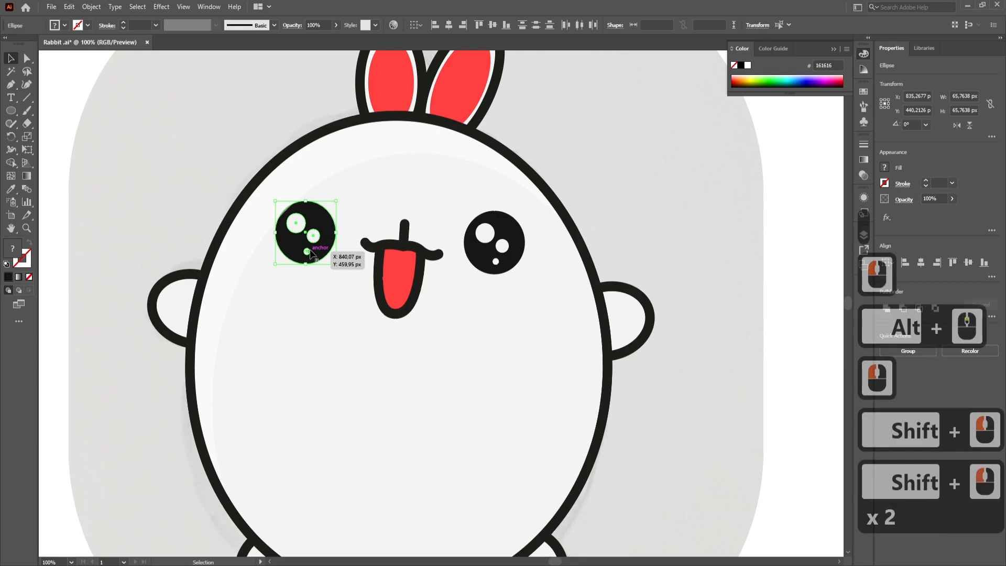
pyautogui.hotkey('ctrl', ']')
pyautogui.hotkey('ctrl', ']')
pyautogui.hotkey('ctrl', ']')
pyautogui.hotkey('ctrl', 'shift', ']')
pyautogui.doubleClick(766, 158)
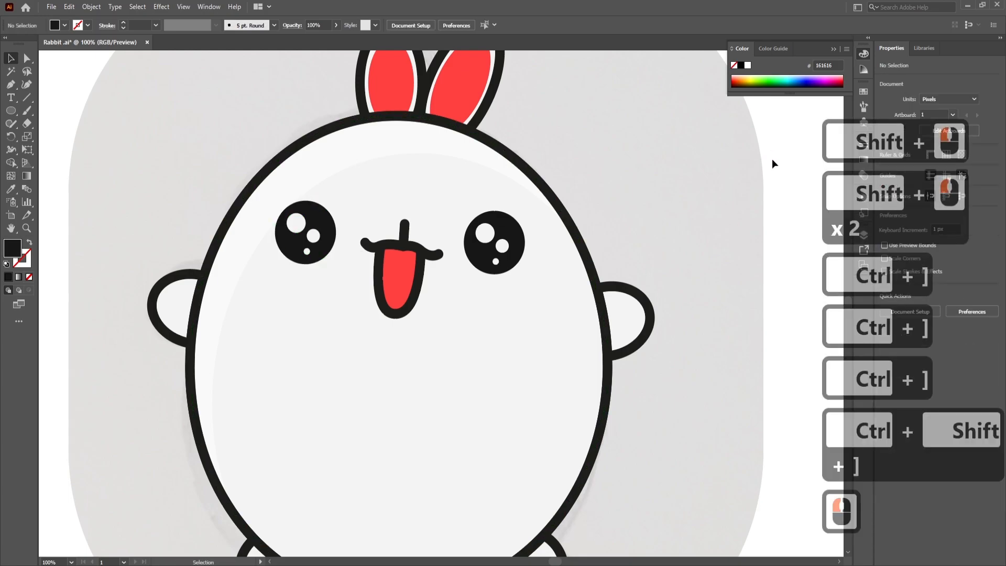
# - Set the opacity of the body's white highlight crescent to 70%
pyautogui.keyDown('alt'); pyautogui.scroll(-1, 521, 215); pyautogui.keyUp('alt')
pyautogui.click(332, 270)
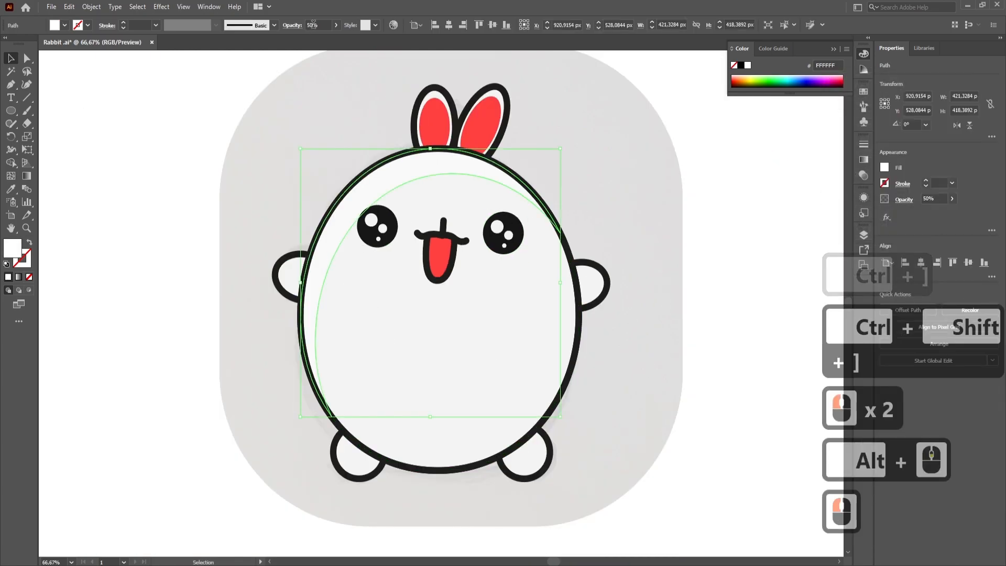
pyautogui.tripleClick(314, 25)
pyautogui.write('70')
pyautogui.press('Return')
pyautogui.click(159, 109)
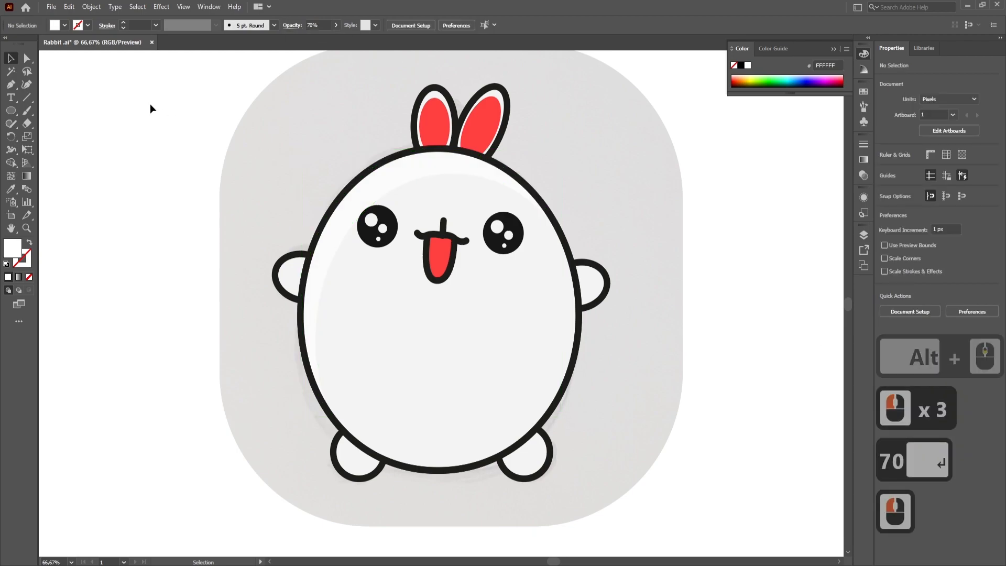
# - Paste two copies of the body in place, then shift the top copy up and left and enlarge it to about 482 by 537 px
pyautogui.moveTo(169, 155); pyautogui.dragTo(137, 112)
pyautogui.click(494, 386)
pyautogui.hotkey('ctrl', 'c')
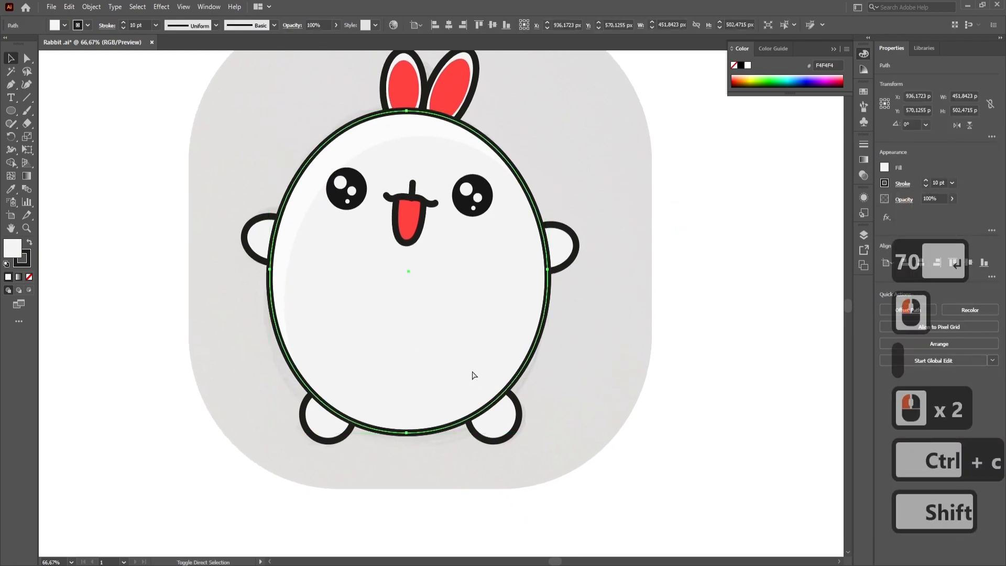
pyautogui.hotkey('ctrl', 'shift', 'v')
pyautogui.hotkey('ctrl', 'shift', 'v')
pyautogui.moveTo(472, 369); pyautogui.dragTo(457, 338)
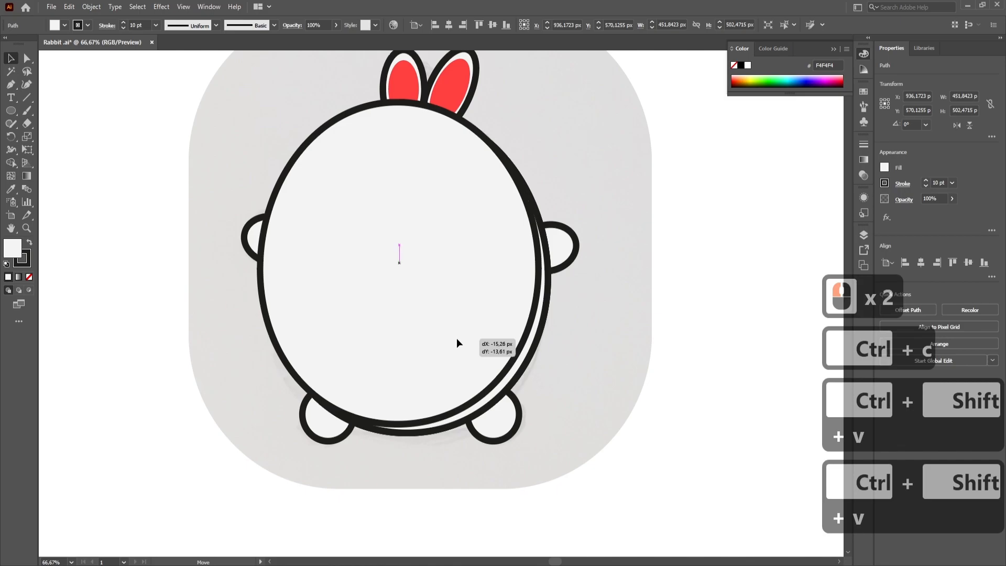
pyautogui.moveTo(539, 102); pyautogui.dragTo(542, 97)
pyautogui.moveTo(460, 301); pyautogui.dragTo(454, 294)
# - Subtract the enlarged body copy from the other copy to form a lower-right crescent, and remove the crescent's stroke
pyautogui.keyDown('shift'); pyautogui.click(531, 350); pyautogui.keyUp('shift')
pyautogui.click(903, 306)
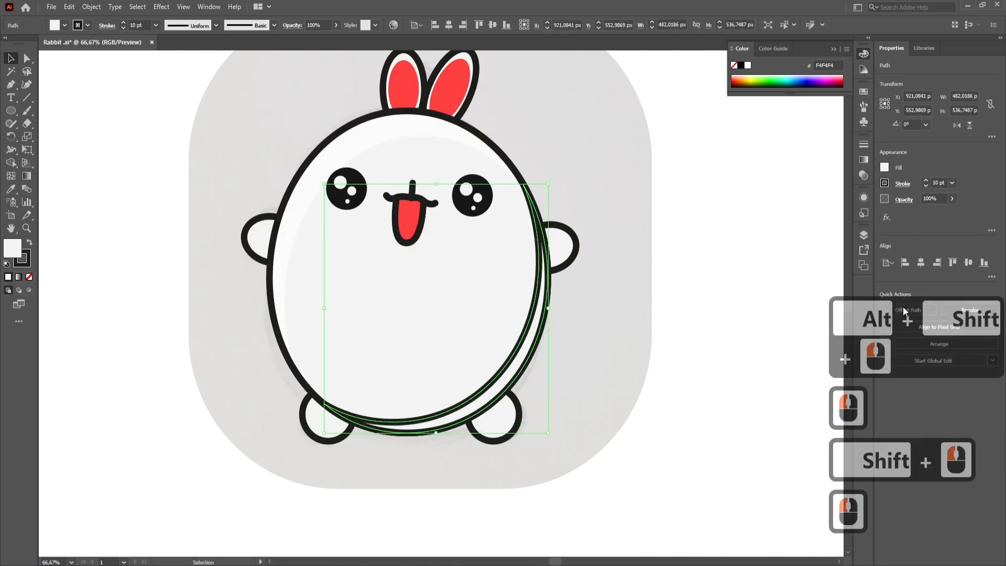
pyautogui.click(26, 260)
pyautogui.click(29, 276)
# - Fill the lower-right crescent with grey 8E8E8E and send it backward behind the body outline
pyautogui.click(514, 369)
pyautogui.click(12, 247)
pyautogui.doubleClick(13, 249)
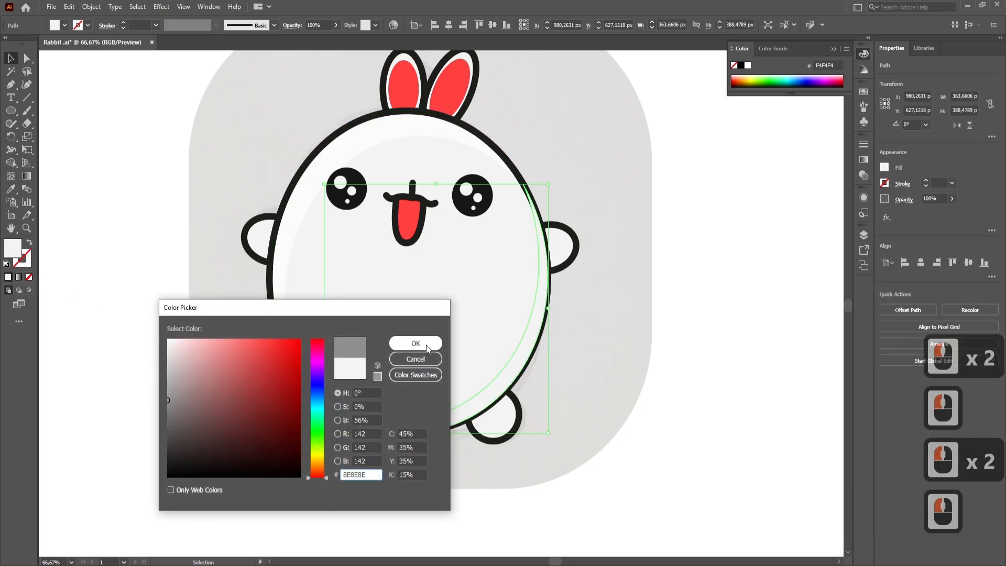
pyautogui.click(426, 344)
pyautogui.hotkey('ctrl', '[')
pyautogui.hotkey('ctrl', '[')
pyautogui.hotkey('ctrl', '[')
pyautogui.hotkey('ctrl', '[')
pyautogui.hotkey('ctrl', '[')
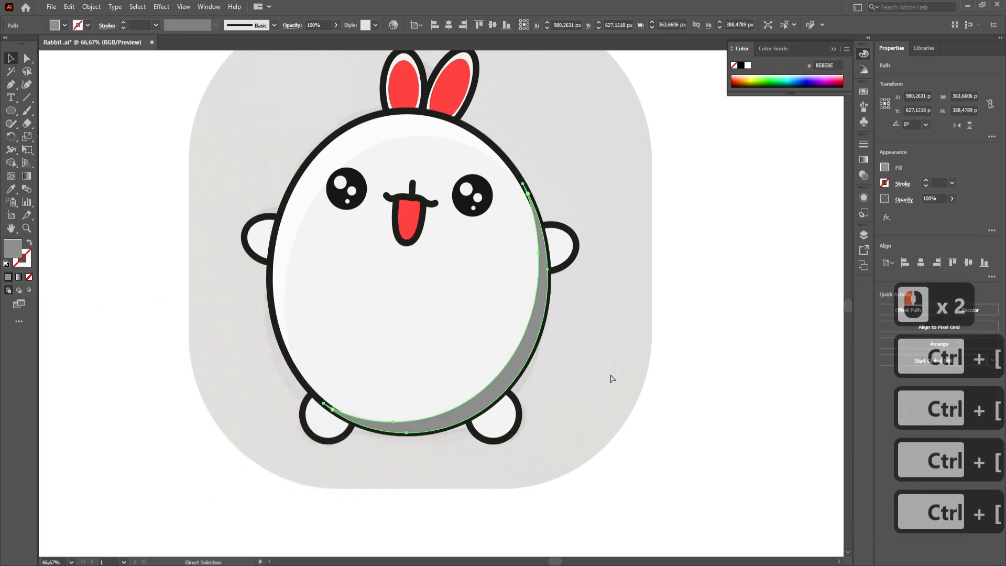
# - Set the grey shadow crescent's opacity to 50%
pyautogui.scroll(2, 524, 325)
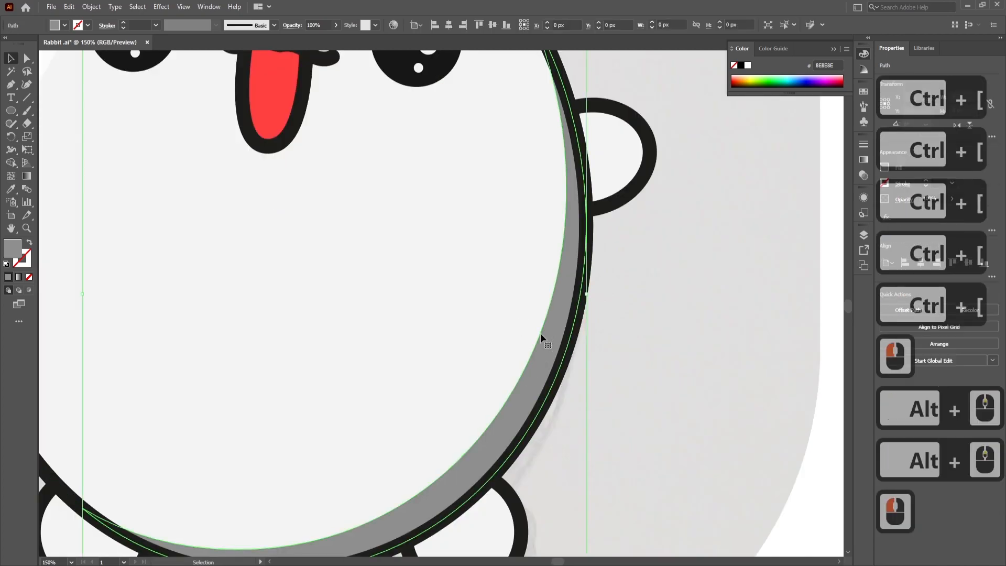
pyautogui.doubleClick(326, 24)
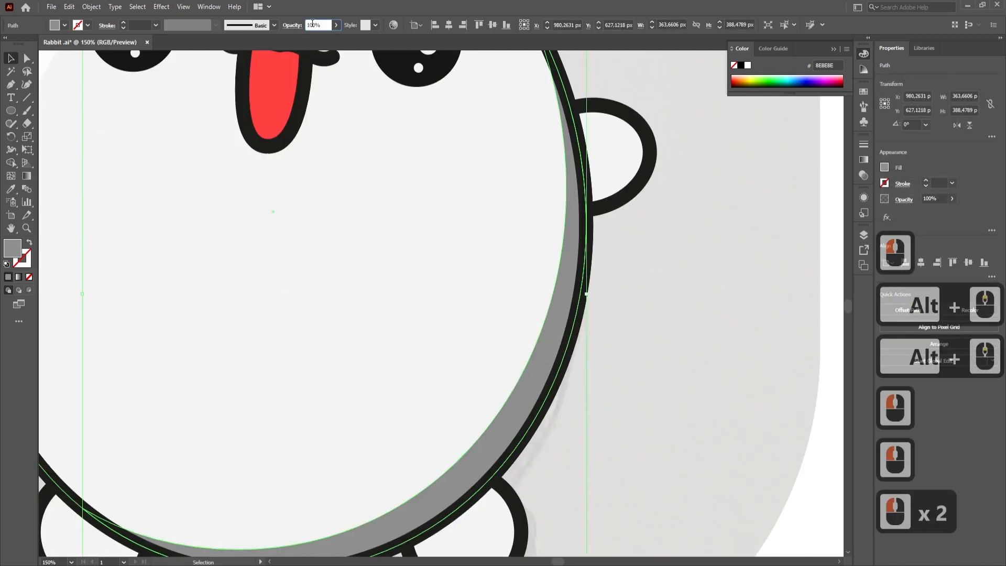
pyautogui.press('BackSpace')
pyautogui.press('BackSpace')
pyautogui.press('BackSpace')
pyautogui.press('BackSpace')
pyautogui.write('50')
pyautogui.press('Return')
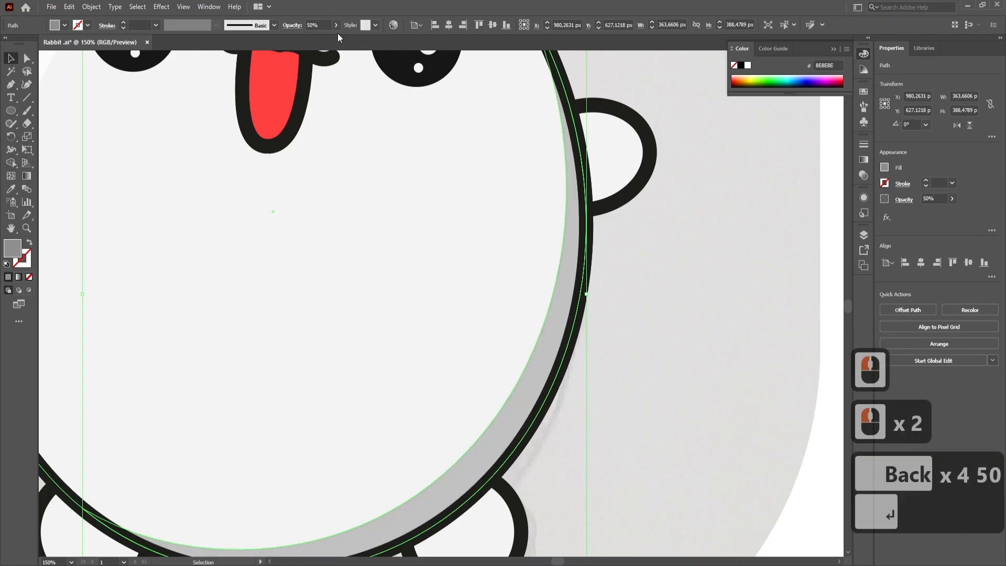
# - Set the opacity of the grey shadow crescent to 40% and deselect it
pyautogui.click(323, 24)
pyautogui.press('BackSpace')
pyautogui.press('BackSpace')
pyautogui.press('BackSpace')
pyautogui.press('BackSpace')
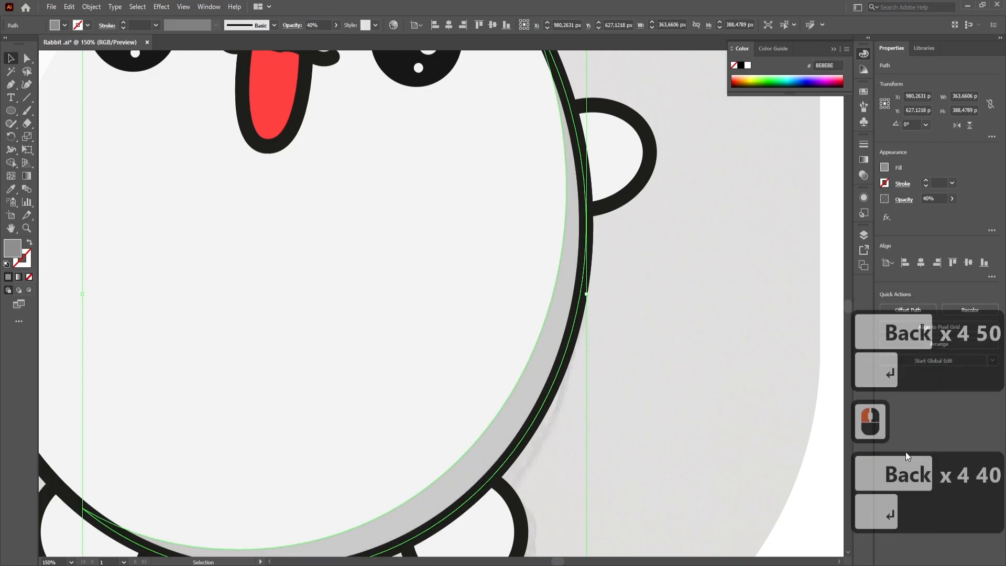
pyautogui.press('Return')
pyautogui.doubleClick(815, 409)
pyautogui.scroll(-2, 619, 326)
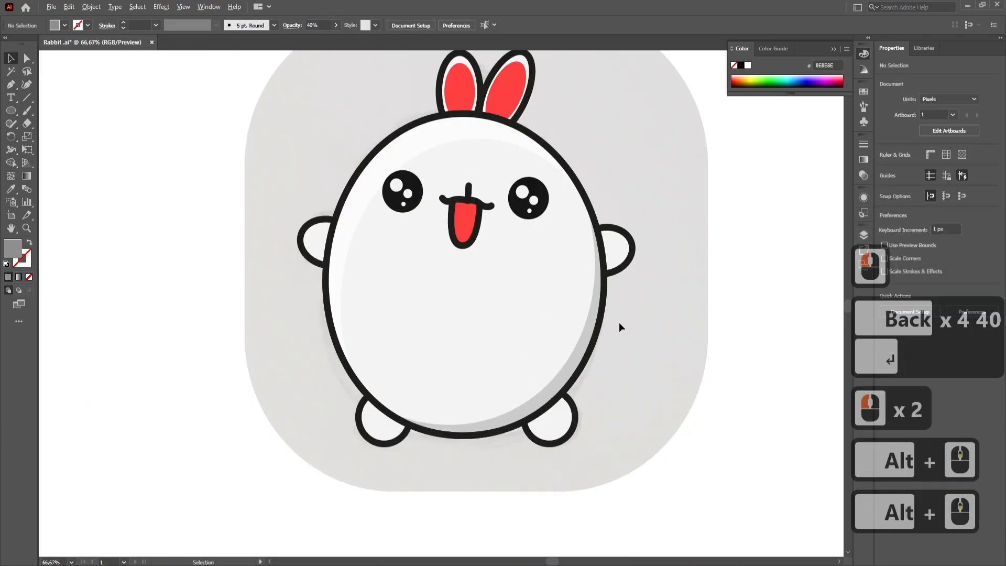
# - Hide and unlock the BG layer that holds the traced sketch
pyautogui.click(862, 238)
pyautogui.click(735, 269)
pyautogui.click(746, 270)
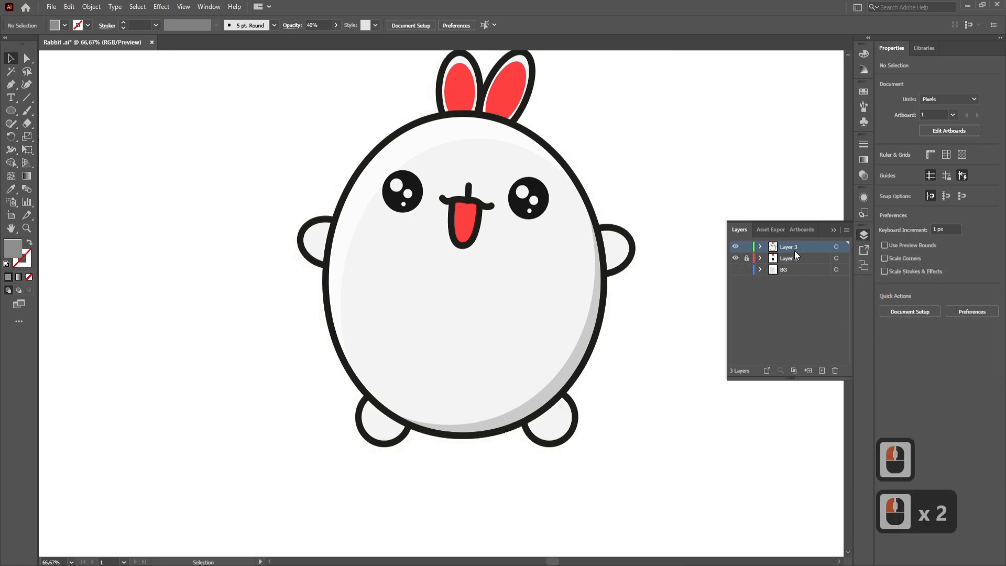
pyautogui.click(833, 230)
# - Draw a 1920 by 1080 px rectangle over the whole artboard and send it to the back
pyautogui.scroll(-2, 531, 278)
pyautogui.click(551, 250)
pyautogui.scroll(1, 545, 249)
pyautogui.scroll(-1, 543, 249)
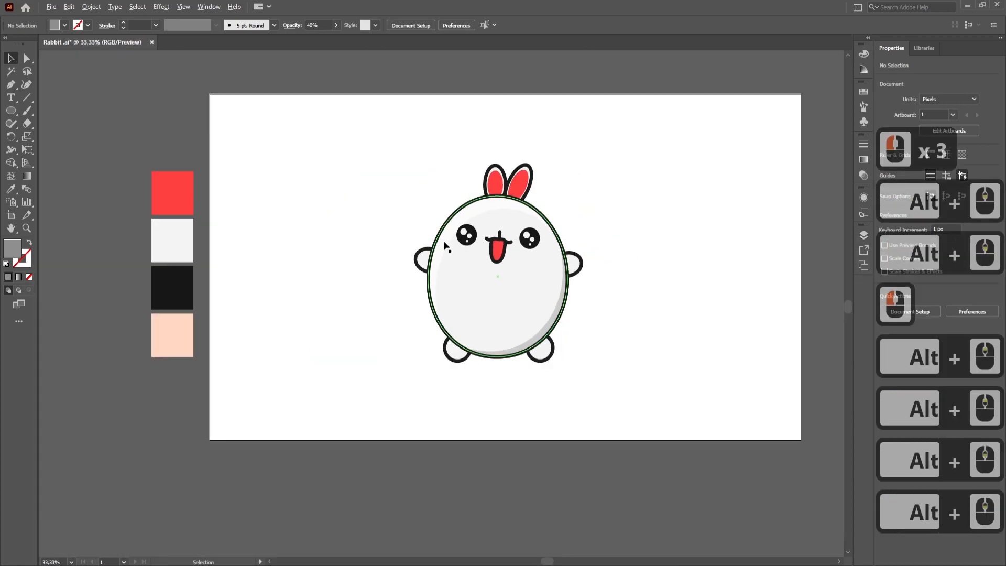
pyautogui.click(11, 114)
pyautogui.click(30, 114)
pyautogui.moveTo(212, 93); pyautogui.dragTo(800, 439)
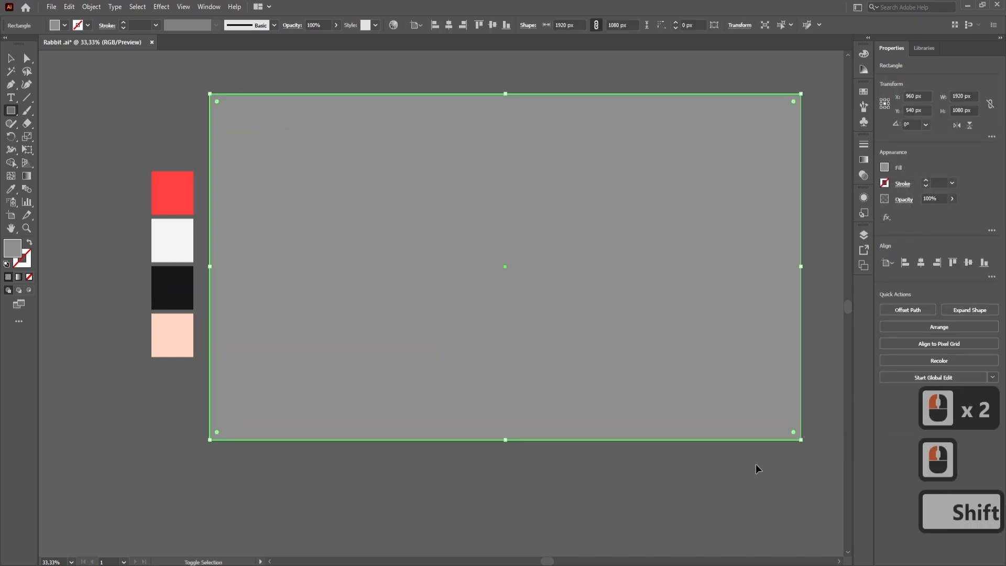
pyautogui.hotkey('ctrl', 'shift', '[')
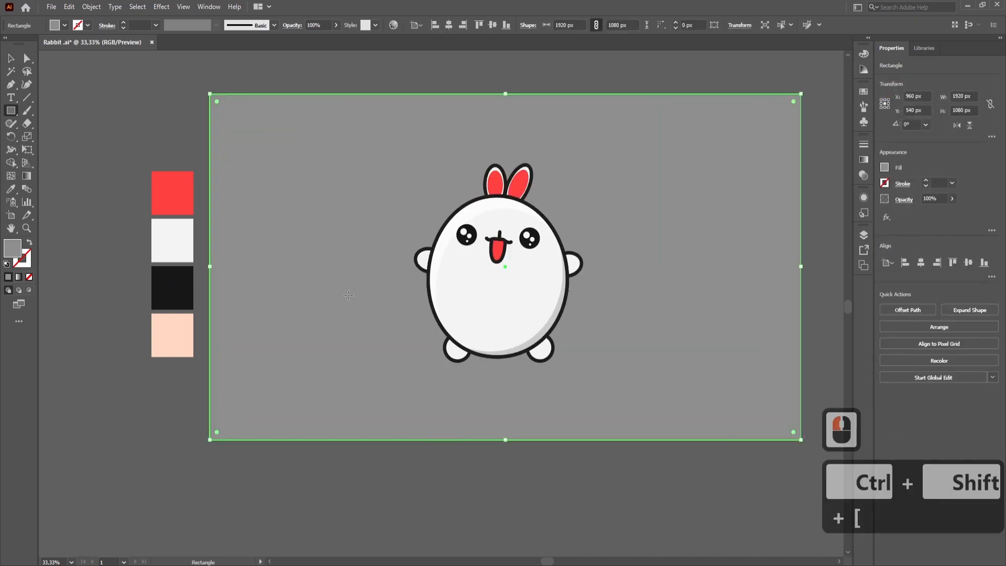
# - Fill the background rectangle with the peach colour sampled from the palette
pyautogui.click(13, 194)
pyautogui.click(174, 328)
pyautogui.click(11, 59)
pyautogui.click(121, 100)
pyautogui.scroll(1, 506, 258)
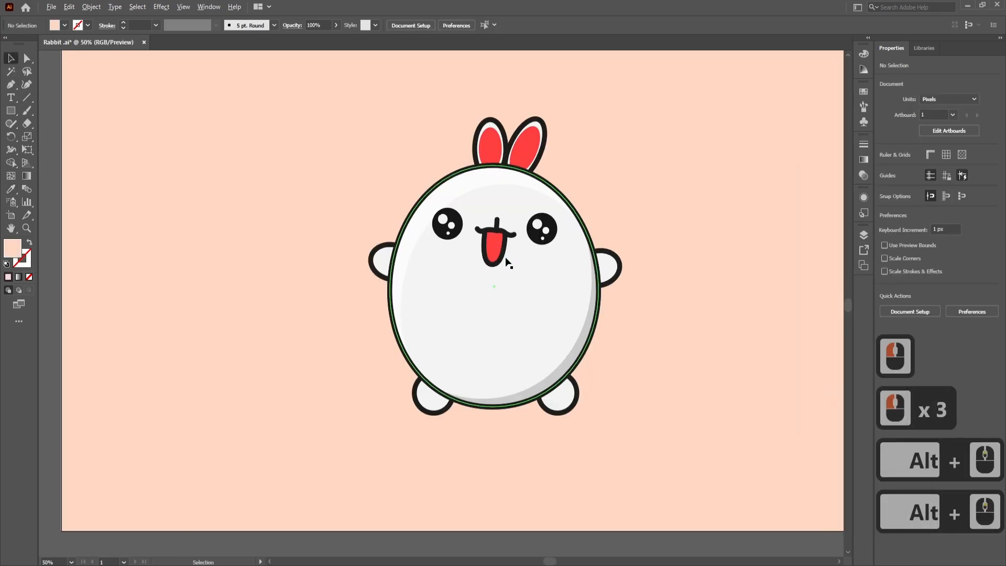
# - Paste copies of the left arm in place and shift the top copy slightly down
pyautogui.scroll(1, 506, 259)
pyautogui.press('space')
pyautogui.moveTo(659, 356); pyautogui.dragTo(649, 297)
pyautogui.scroll(2, 347, 209)
pyautogui.click(348, 196)
pyautogui.scroll(-2, 357, 213)
pyautogui.hotkey('ctrl', 'c')
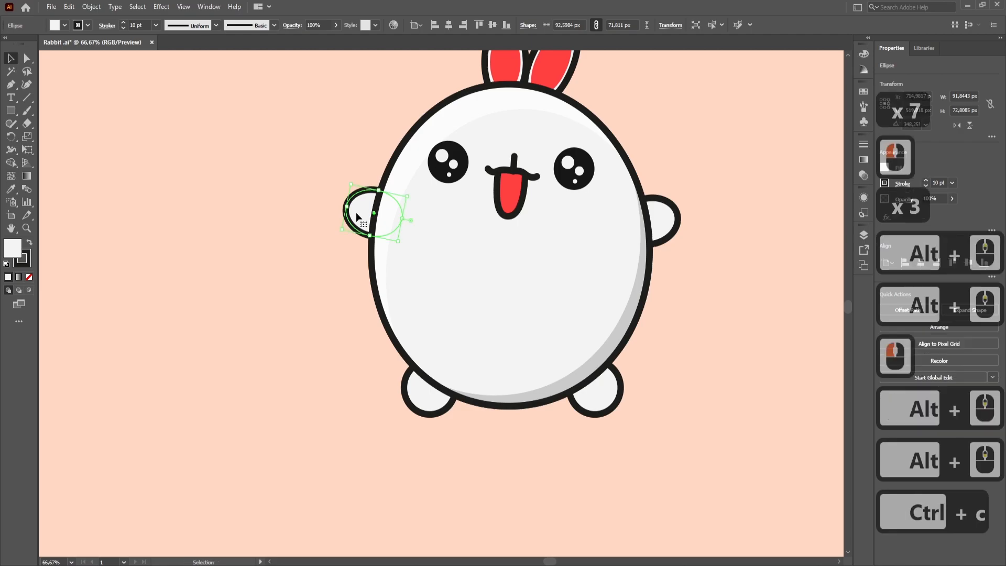
pyautogui.hotkey('ctrl', 'shift', 'v')
pyautogui.scroll(2, 361, 207)
pyautogui.moveTo(365, 202); pyautogui.dragTo(364, 217)
# - Subtract the shifted arm copy from the other copy to form a crescent, and remove the crescent's stroke
pyautogui.keyDown('shift'); pyautogui.click(385, 168); pyautogui.keyUp('shift')
pyautogui.keyDown('shift'); pyautogui.click(597, 245); pyautogui.keyUp('shift')
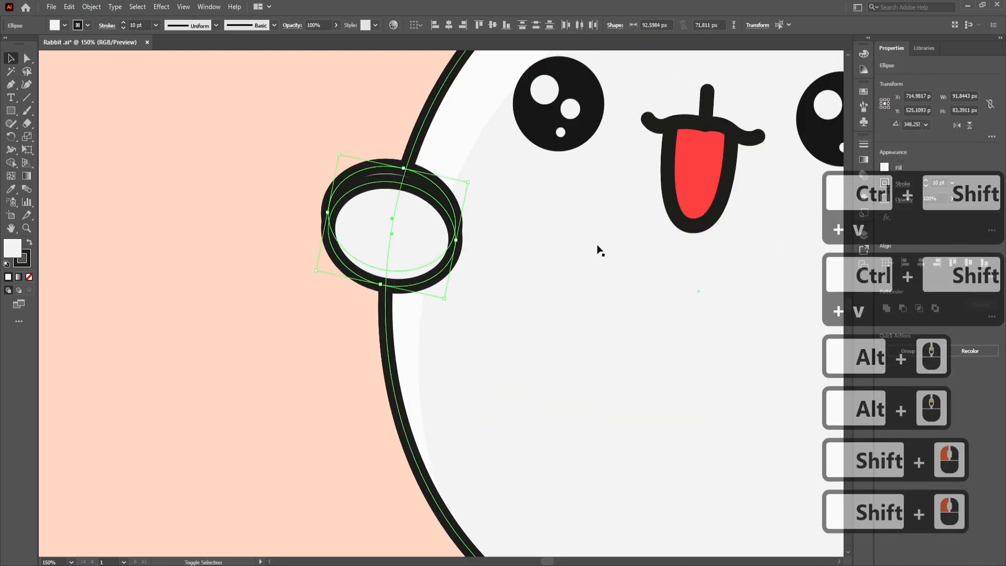
pyautogui.click(903, 308)
pyautogui.click(22, 258)
pyautogui.click(29, 277)
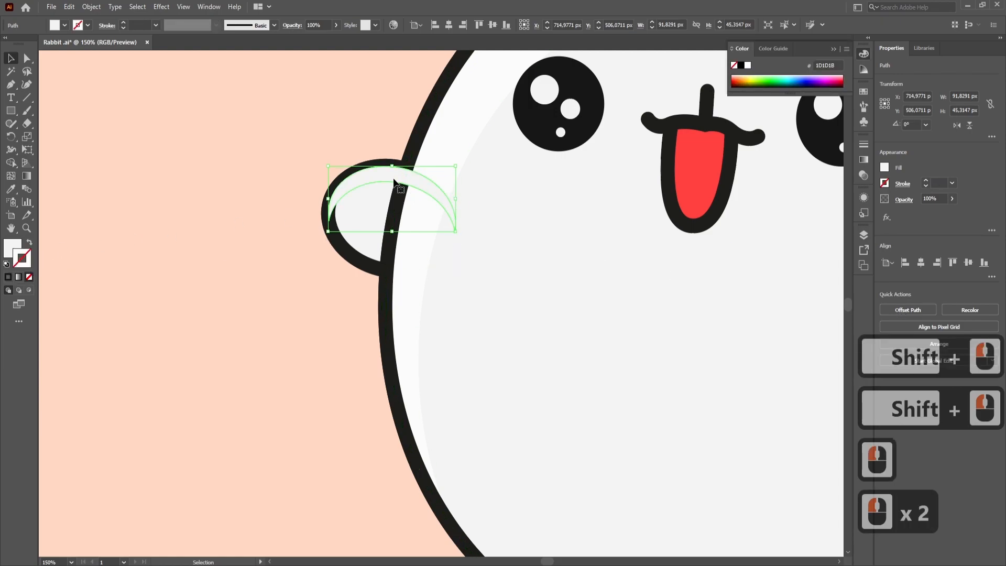
# - Duplicate the left arm ellipse in place and remove the copy's fill
pyautogui.scroll(2, 394, 182)
pyautogui.click(316, 309)
pyautogui.hotkey('ctrl', 'c')
pyautogui.hotkey('ctrl', 'shift', 'v')
pyautogui.click(30, 277)
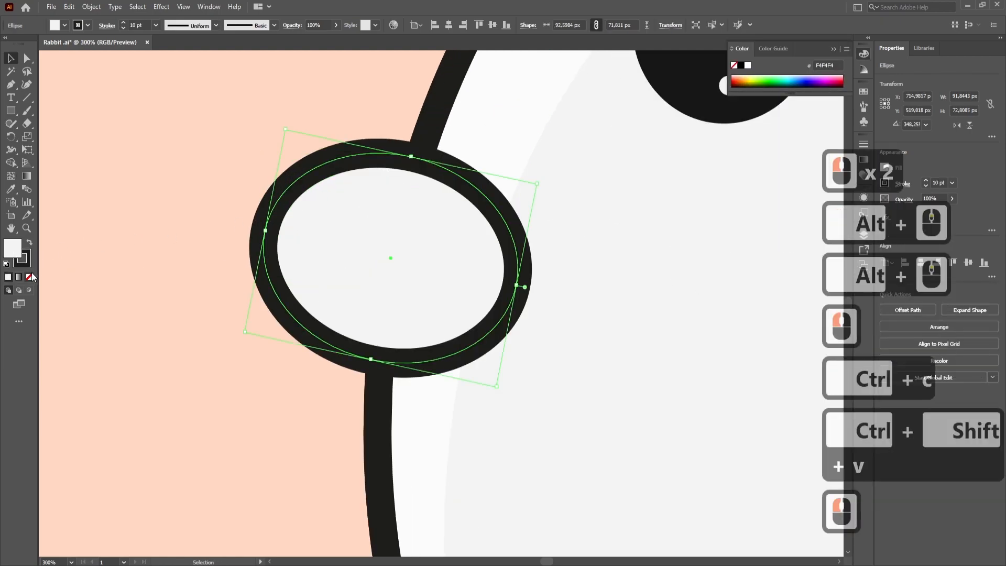
pyautogui.click(30, 275)
# - Send the unfilled arm outline and the arm's crescent backward behind the body
pyautogui.click(346, 178)
pyautogui.click(506, 310)
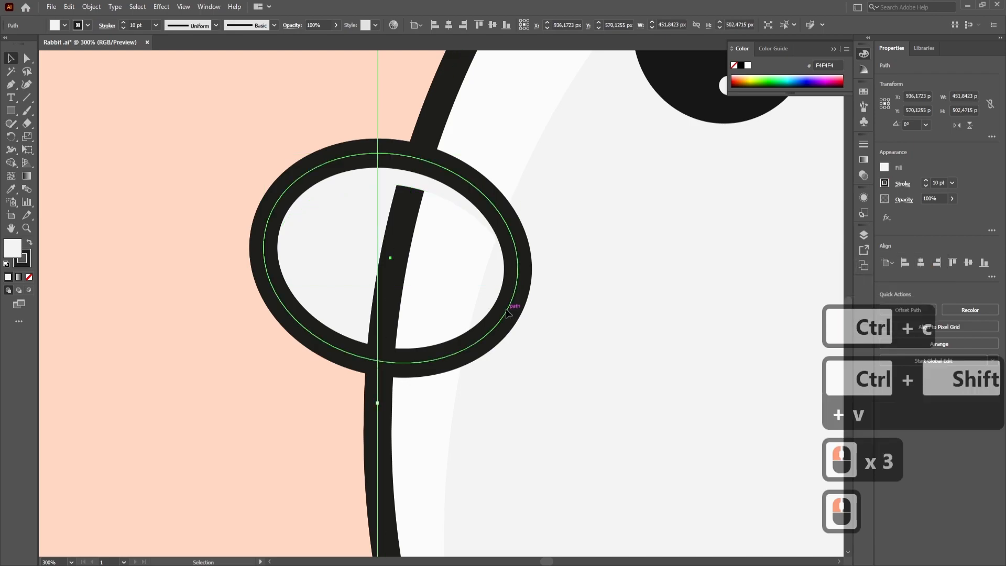
pyautogui.click(504, 304)
pyautogui.hotkey('ctrl', '[')
pyautogui.hotkey('ctrl', '[')
pyautogui.hotkey('ctrl', '[')
pyautogui.hotkey('ctrl', '[')
pyautogui.hotkey('ctrl', '[')
pyautogui.hotkey('ctrl', '[')
pyautogui.hotkey('ctrl', '[')
pyautogui.hotkey('ctrl', '[')
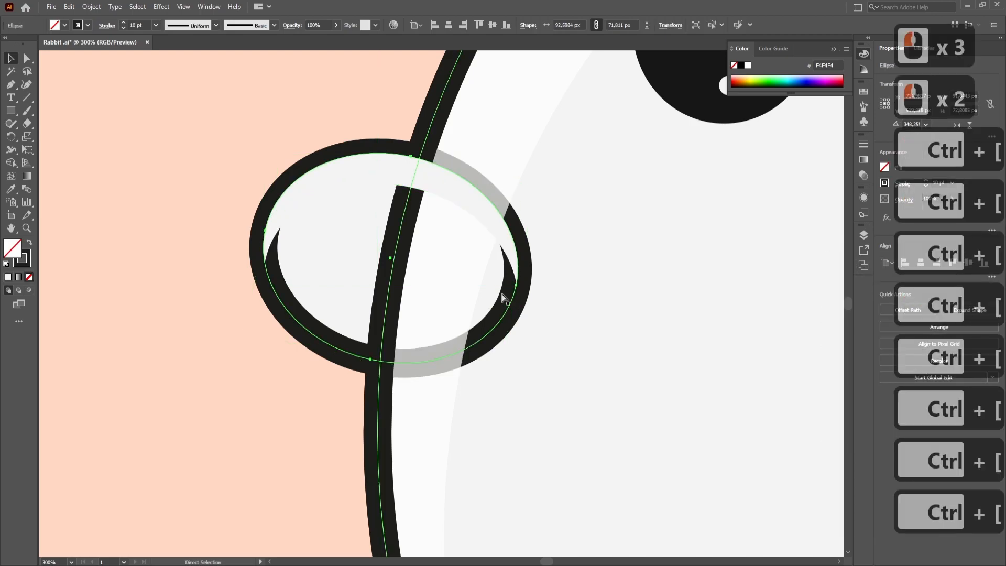
pyautogui.hotkey('ctrl', '[')
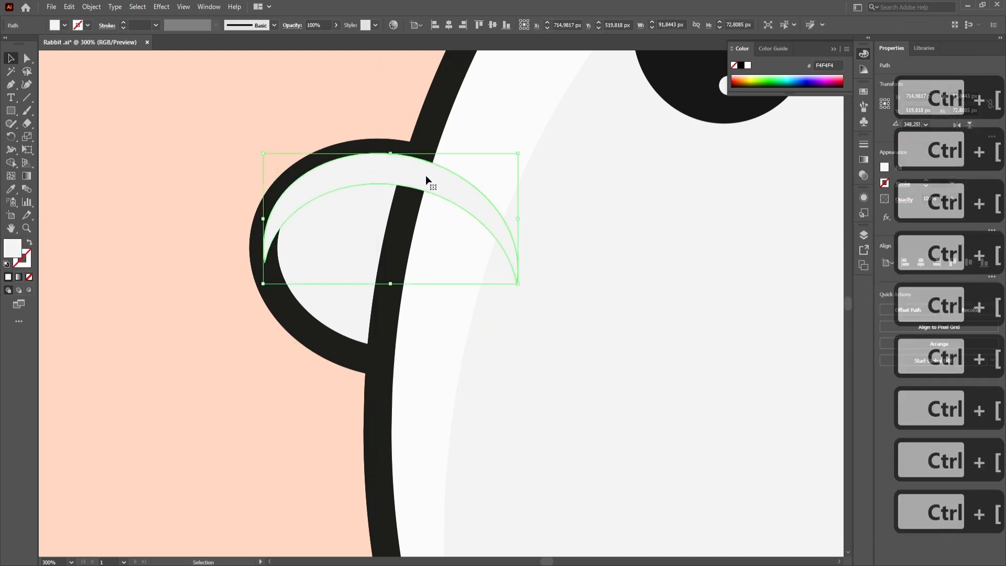
pyautogui.press('a')
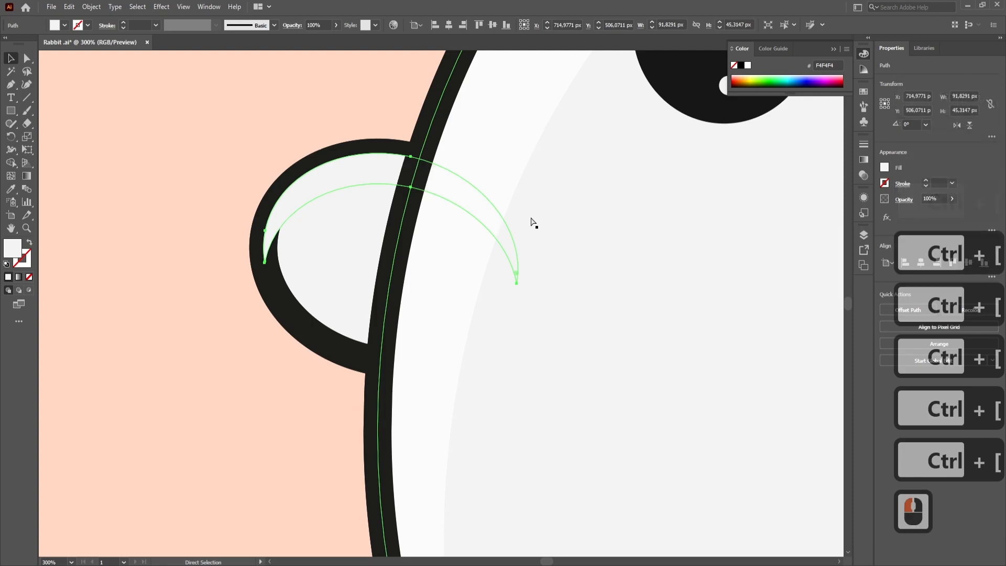
pyautogui.click(243, 340)
# - Fill the left arm's highlight crescent with white FFFFFF at 70% opacity
pyautogui.click(317, 194)
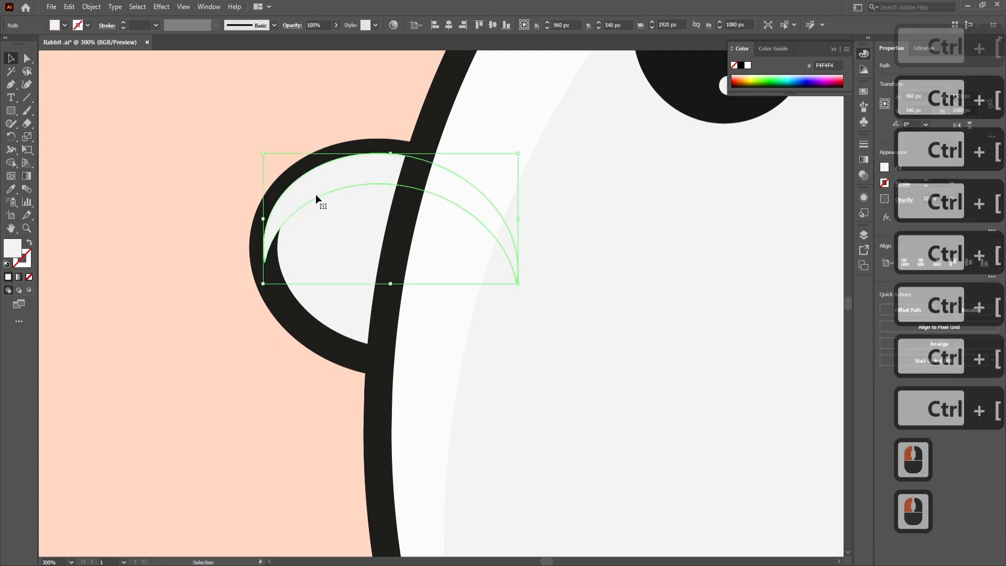
pyautogui.doubleClick(12, 247)
pyautogui.click(167, 342)
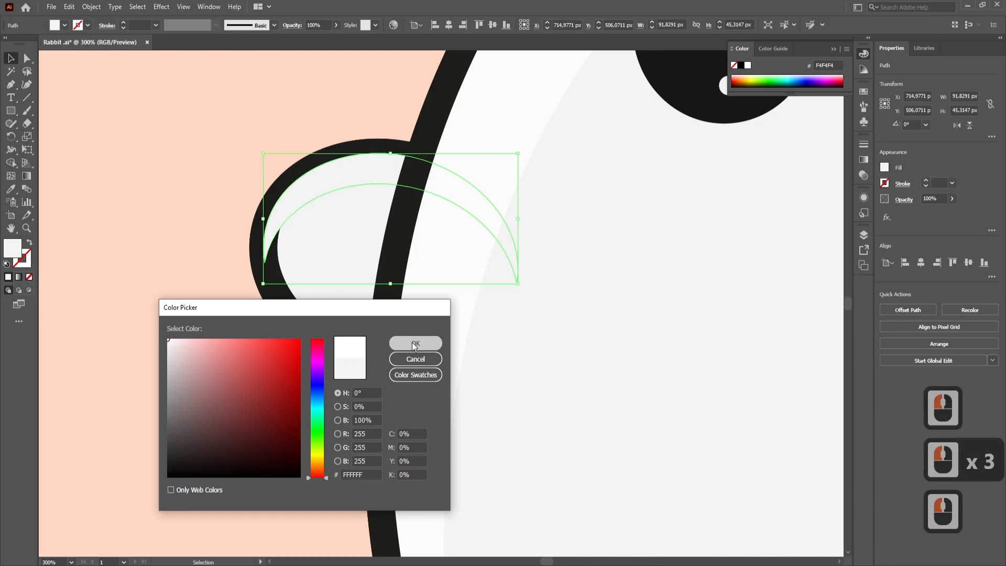
pyautogui.click(415, 343)
pyautogui.click(11, 58)
pyautogui.click(361, 193)
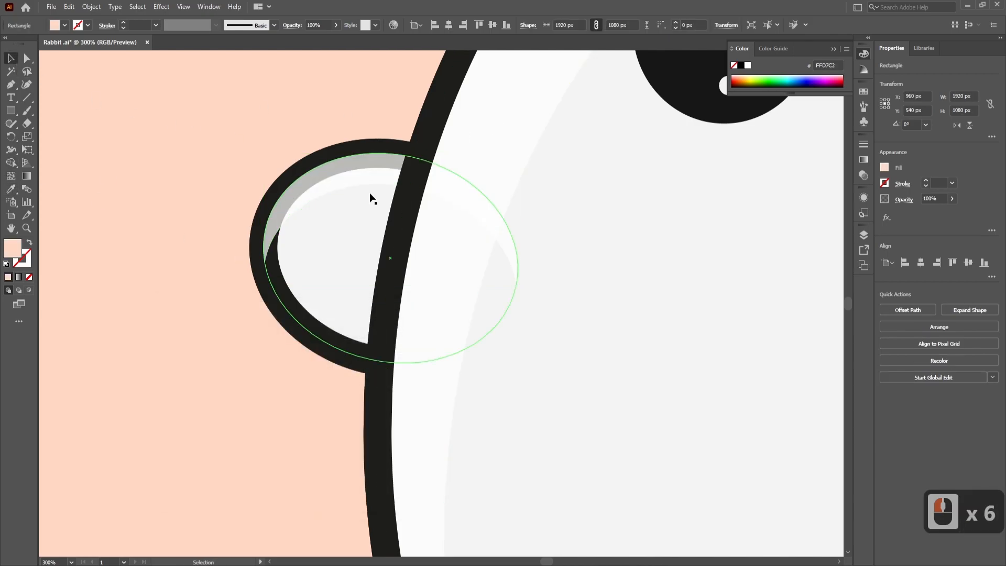
pyautogui.doubleClick(344, 184)
pyautogui.click(45, 57)
pyautogui.click(45, 58)
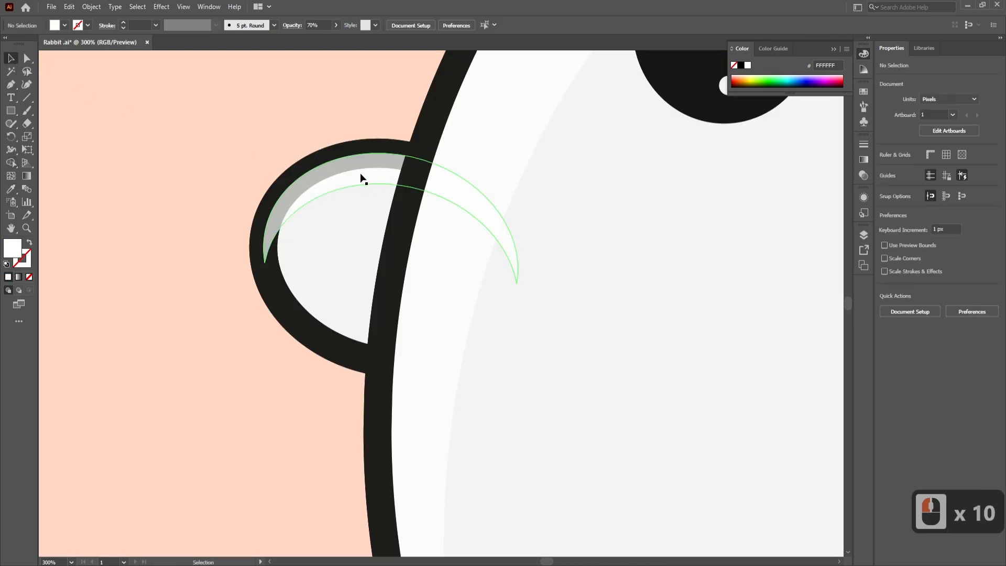
# - Send the left arm's white highlight crescent backward until the arm's dark outline covers its edge
pyautogui.doubleClick(359, 182)
pyautogui.click(45, 58)
pyautogui.click(45, 58)
pyautogui.moveTo(362, 173); pyautogui.dragTo(363, 190)
pyautogui.hotkey('ctrl', 'z')
pyautogui.hotkey('ctrl', '[')
pyautogui.hotkey('ctrl', '[')
pyautogui.hotkey('ctrl', '[')
pyautogui.hotkey('ctrl', '[')
pyautogui.hotkey('ctrl', '[')
pyautogui.hotkey('ctrl', '[')
pyautogui.hotkey('ctrl', '[')
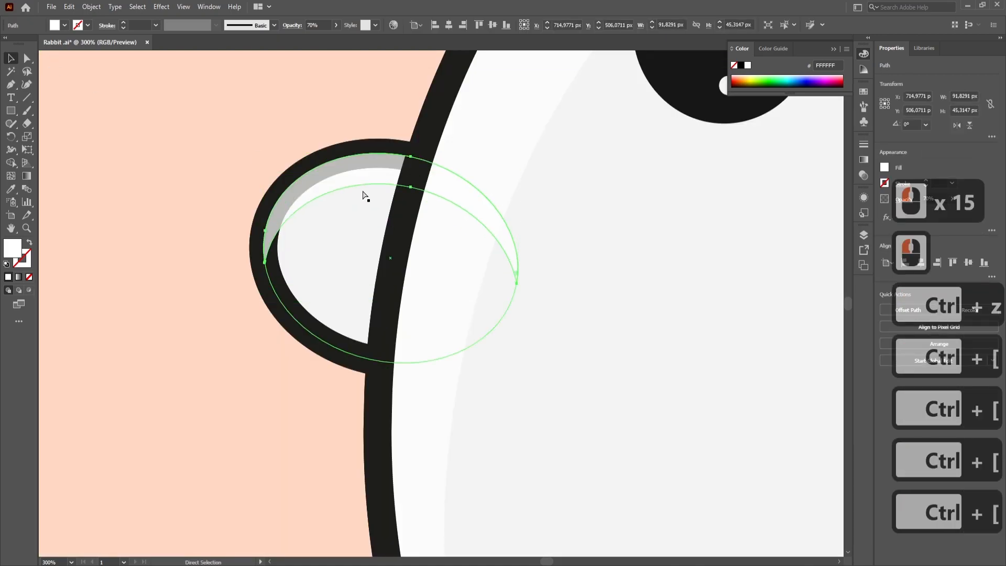
pyautogui.click(241, 134)
pyautogui.scroll(-3, 296, 137)
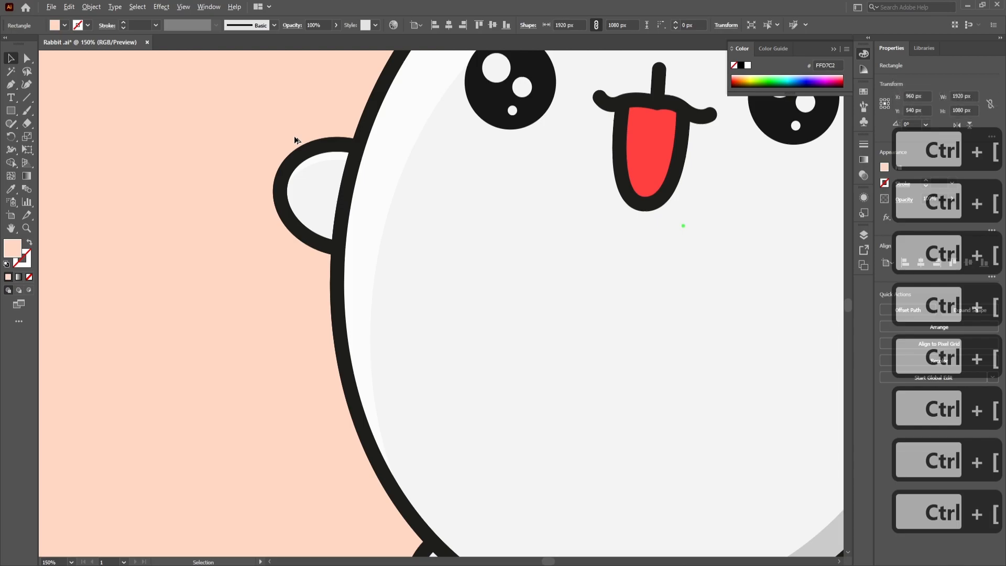
# - Set the opacity of the left arm's highlight crescent to 80%
pyautogui.scroll(3, 322, 121)
pyautogui.click(328, 224)
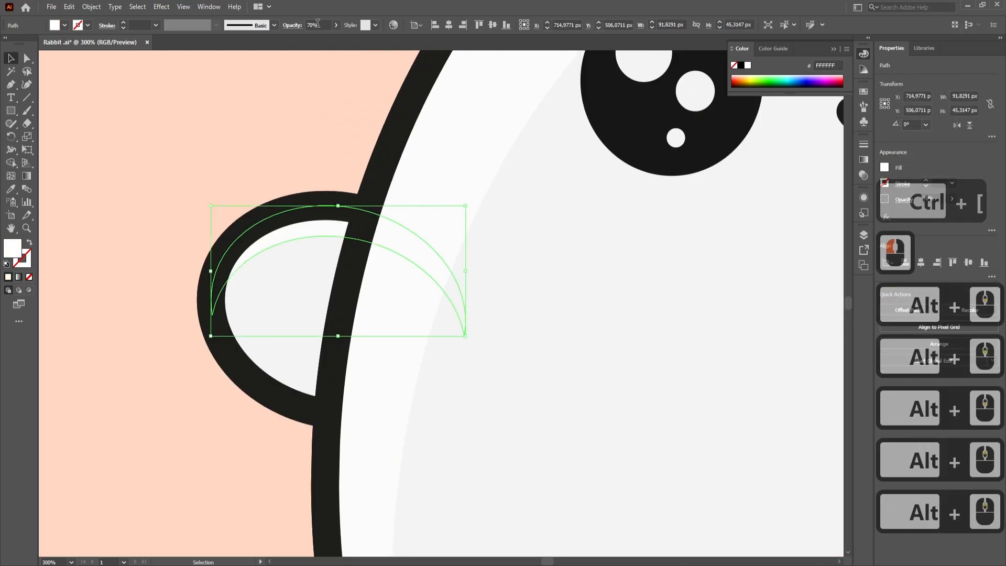
pyautogui.moveTo(323, 25); pyautogui.dragTo(306, 24)
pyautogui.press('BackSpace')
pyautogui.write('80')
pyautogui.press('Return')
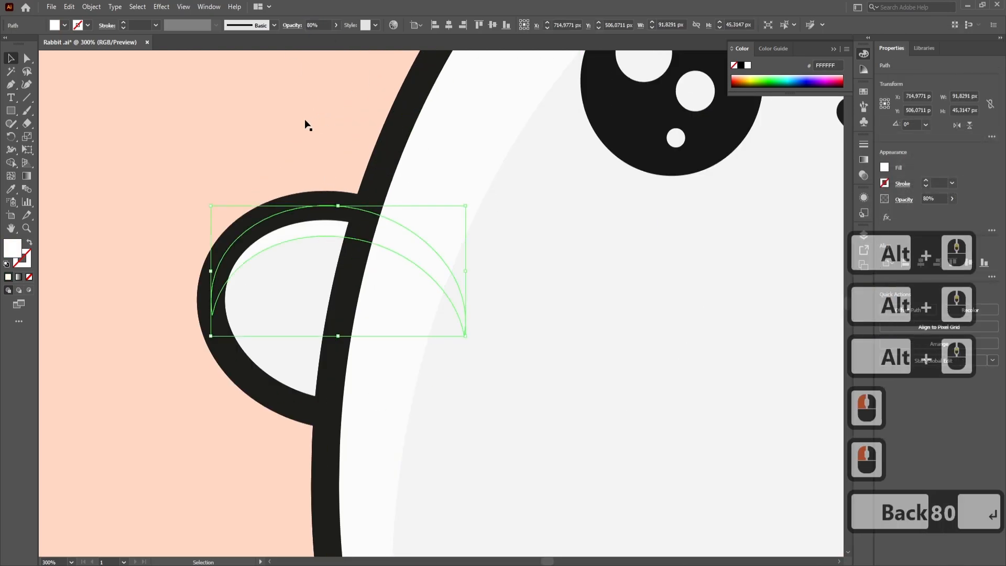
pyautogui.click(306, 126)
# - Delete the unshaded right arm ellipse
pyautogui.scroll(-3, 306, 126)
pyautogui.moveTo(531, 252); pyautogui.dragTo(399, 292)
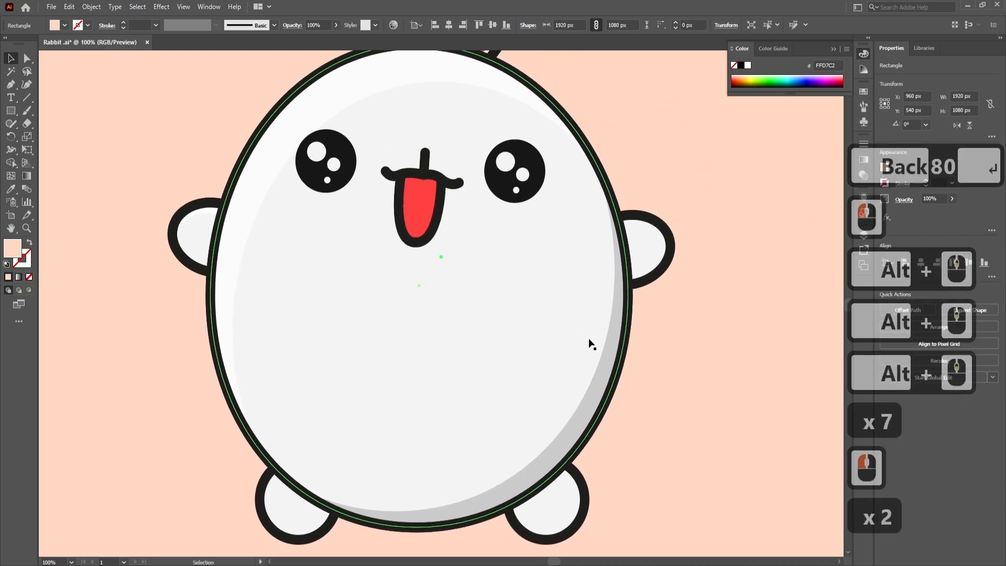
pyautogui.click(668, 264)
pyautogui.press('Delete')
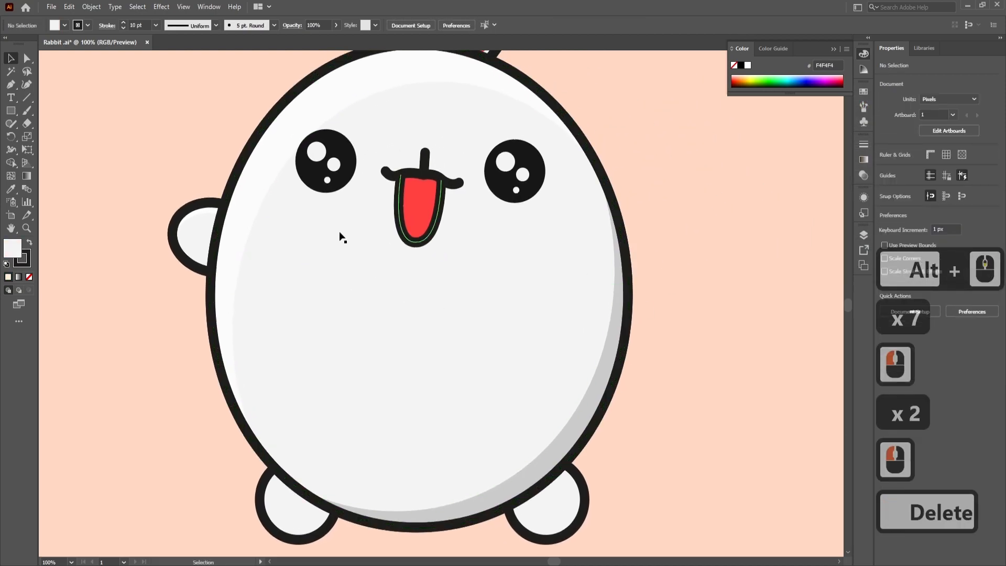
# - Group the left arm ellipse with its highlight crescent and create a copy reflected across the vertical axis
pyautogui.click(198, 237)
pyautogui.keyDown('shift'); pyautogui.click(202, 212); pyautogui.keyUp('shift')
pyautogui.hotkey('ctrl', 'g')
pyautogui.hotkey('ctrl', 'c')
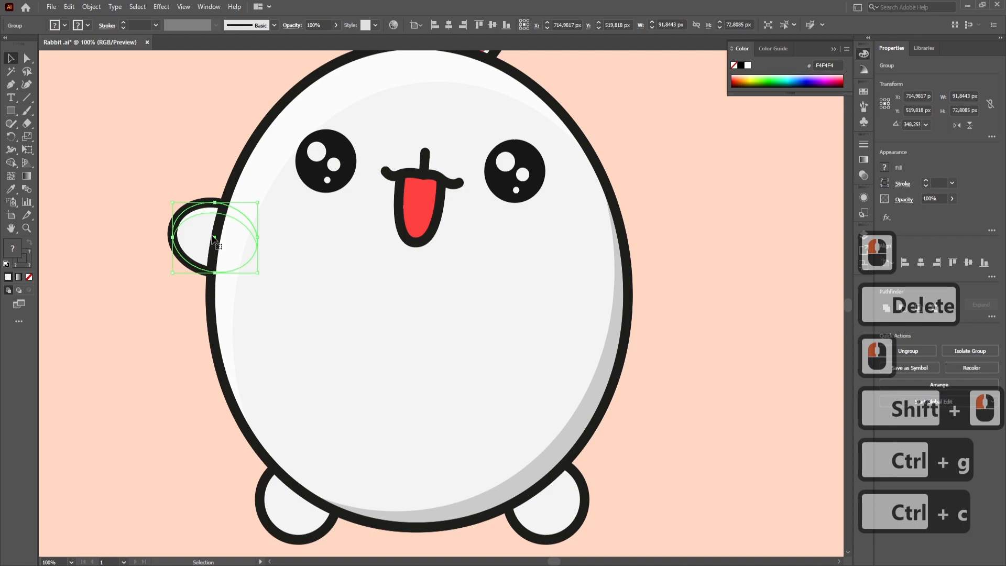
pyautogui.rightClick(215, 242)
pyautogui.moveTo(287, 361)
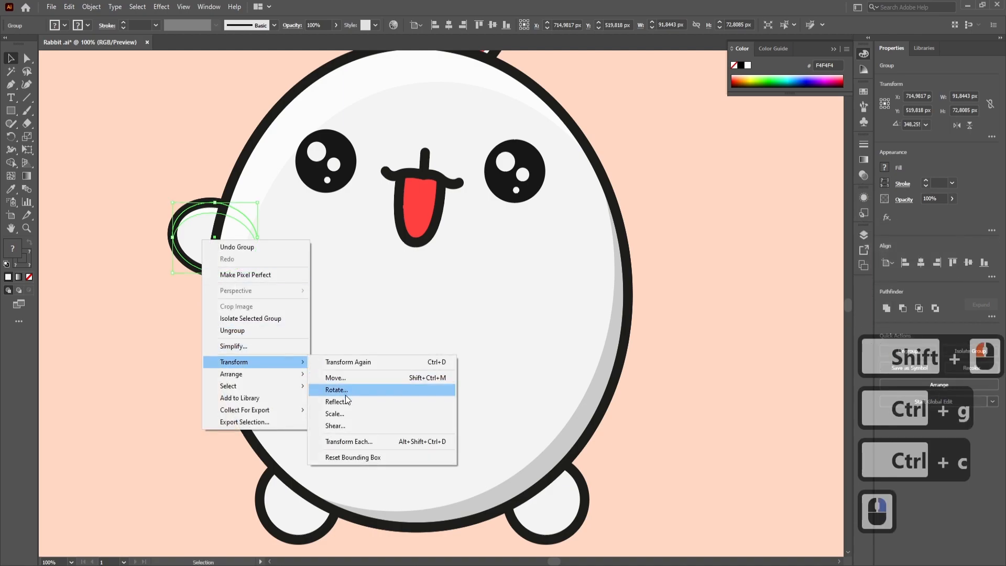
pyautogui.click(346, 397)
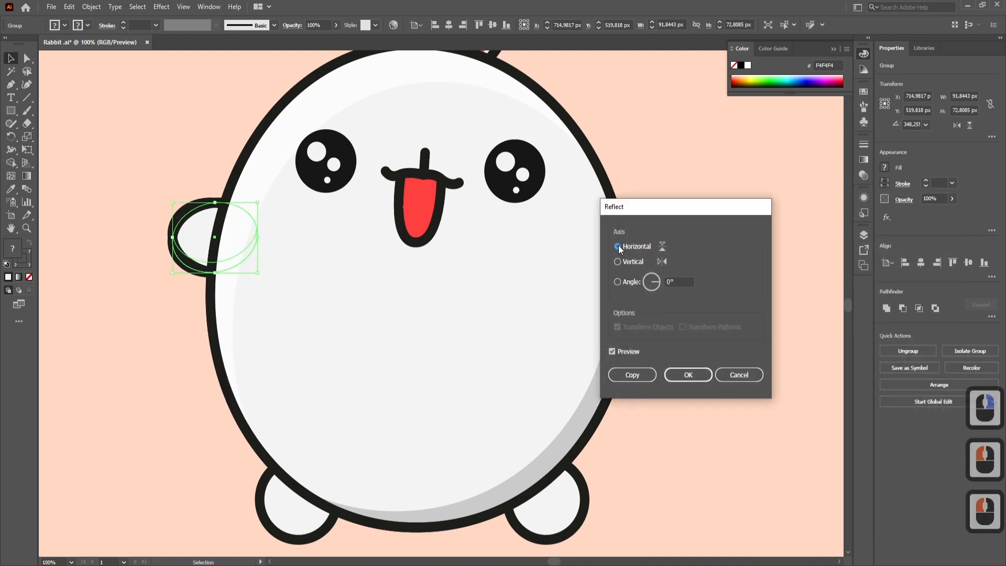
pyautogui.click(617, 261)
pyautogui.click(640, 373)
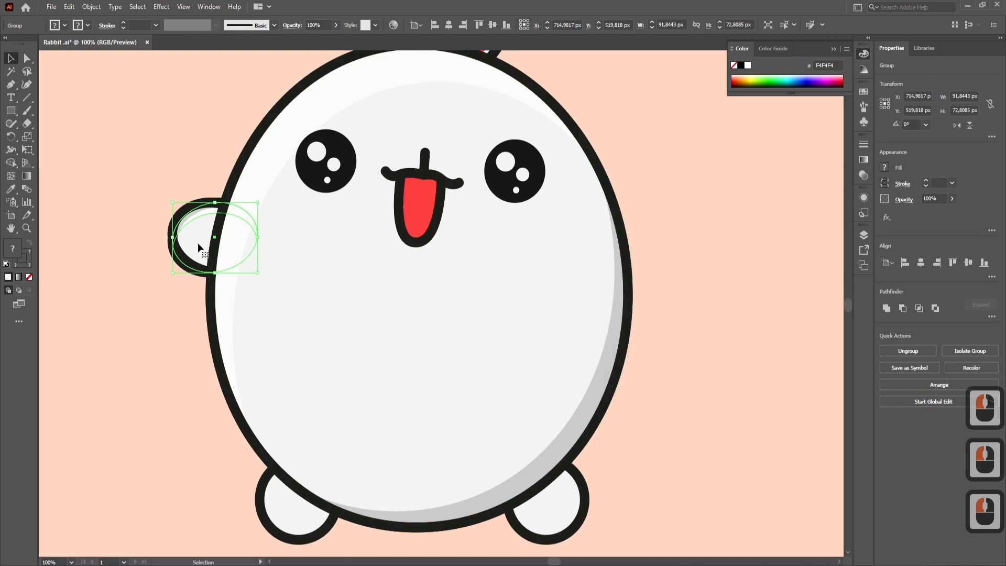
# - Move the mirrored arm group to the body's right edge, in place of the deleted arm
pyautogui.moveTo(196, 243); pyautogui.dragTo(445, 257)
pyautogui.moveTo(615, 274); pyautogui.dragTo(612, 274)
pyautogui.moveTo(647, 246); pyautogui.dragTo(646, 249)
pyautogui.scroll(2, 675, 230)
# - Send the mirrored right arm backward behind the body but above the peach background, and ungroup it
pyautogui.doubleClick(597, 212)
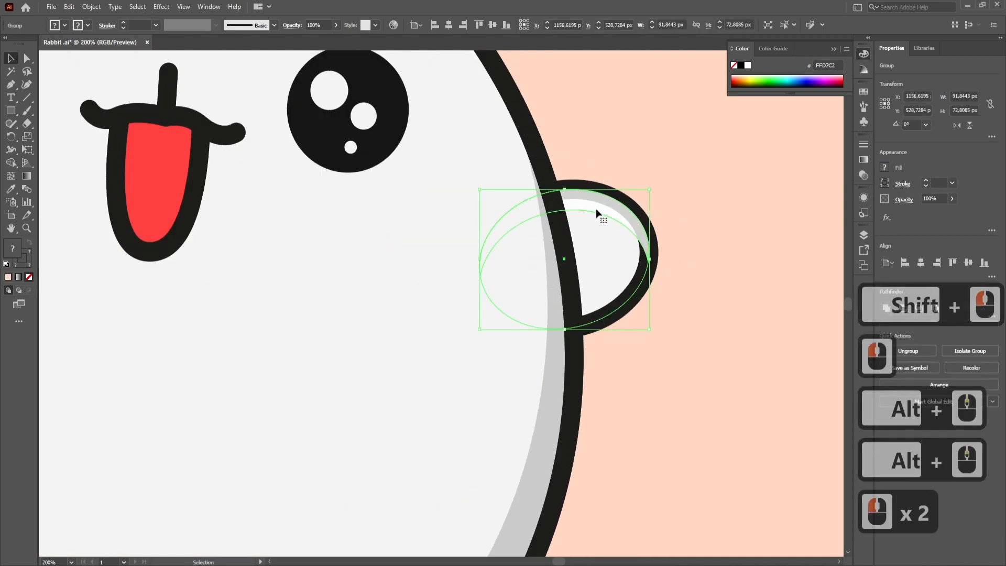
pyautogui.hotkey('ctrl', '[')
pyautogui.hotkey('ctrl', '[')
pyautogui.hotkey('ctrl', '[')
pyautogui.hotkey('ctrl', '[')
pyautogui.hotkey('ctrl', '[')
pyautogui.hotkey('ctrl', '[')
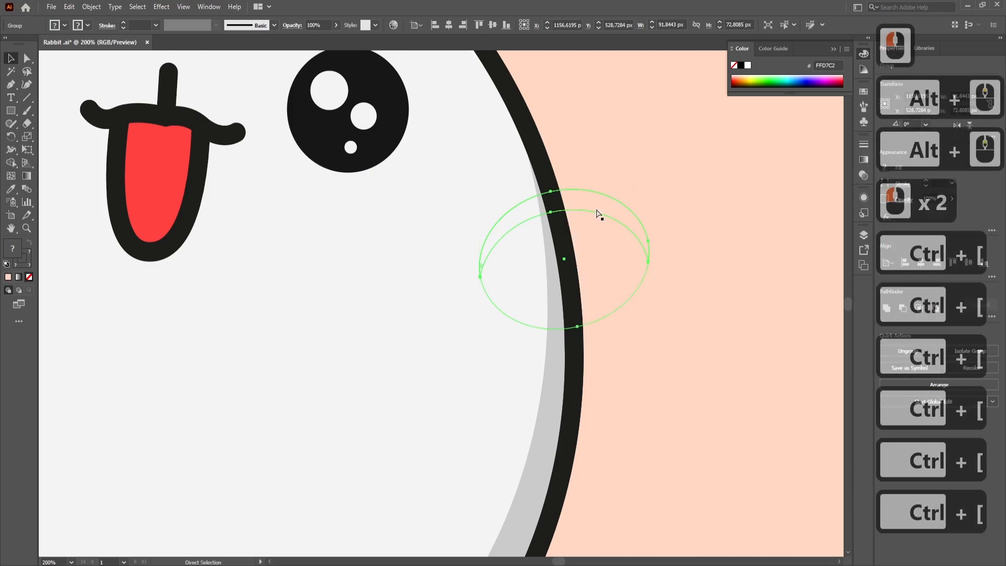
pyautogui.hotkey('ctrl', ']')
pyautogui.hotkey('ctrl', 'shift', 'g')
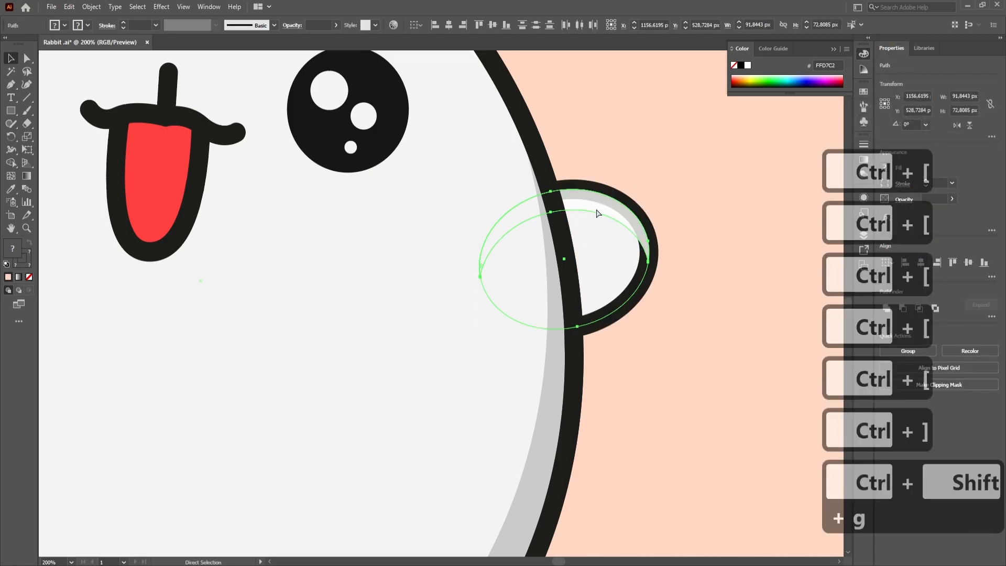
# - Try to restack the right arm's highlight crescent and ellipse so that the dark outline covers the crescent
pyautogui.hotkey('ctrl', '[')
pyautogui.hotkey('ctrl', ']')
pyautogui.tripleClick(603, 213)
pyautogui.hotkey('ctrl', '[')
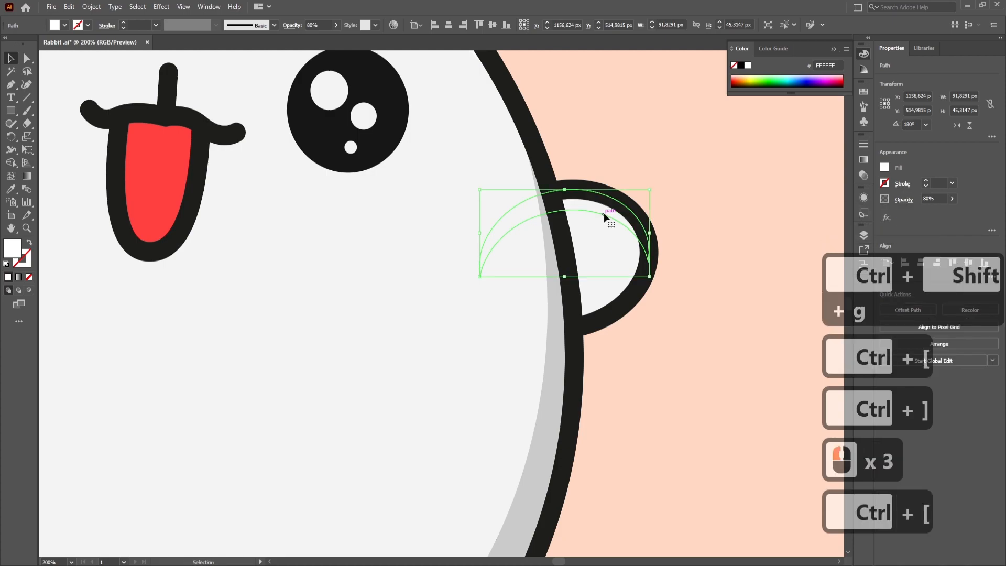
pyautogui.click(602, 214)
pyautogui.click(603, 215)
pyautogui.hotkey('ctrl', '[')
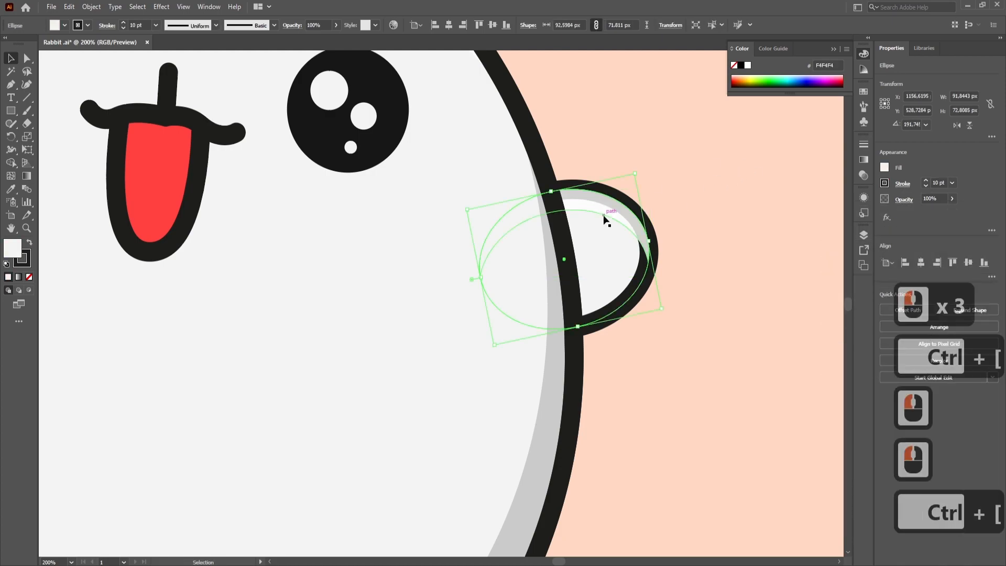
pyautogui.click(617, 197)
pyautogui.hotkey('ctrl', 'z')
pyautogui.click(621, 205)
pyautogui.hotkey('ctrl', 'z')
pyautogui.moveTo(633, 293); pyautogui.dragTo(647, 326)
pyautogui.hotkey('ctrl', 'z')
pyautogui.hotkey('ctrl', 'z')
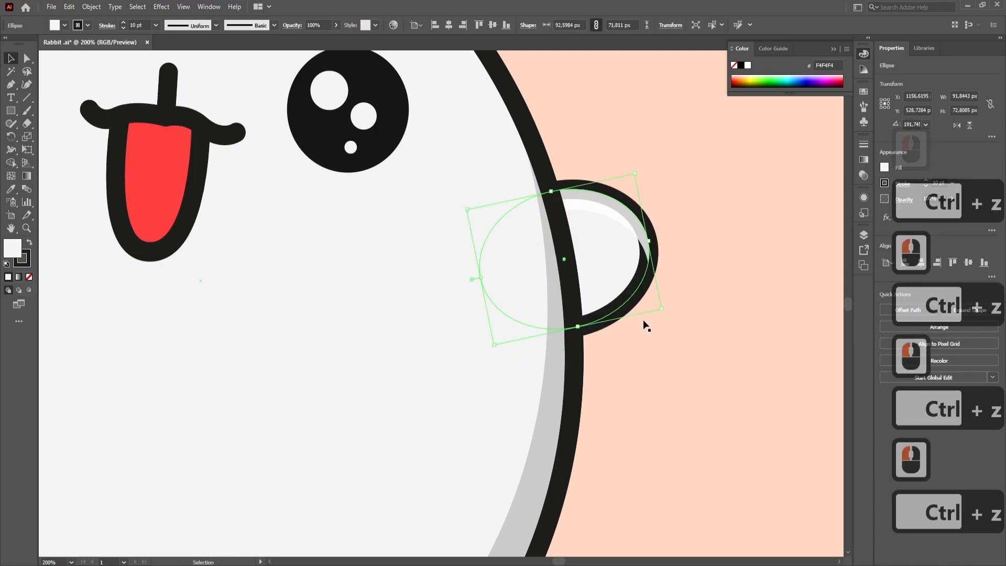
# - Duplicate the right arm ellipse in place and remove the copy's fill
pyautogui.click(714, 198)
pyautogui.click(623, 267)
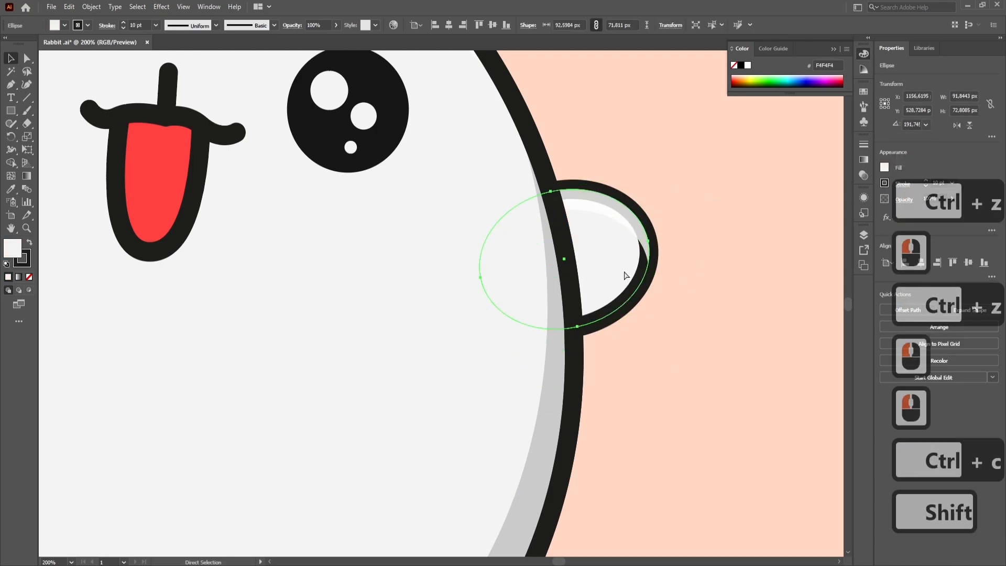
pyautogui.hotkey('ctrl', 'c')
pyautogui.hotkey('ctrl', 'shift', 'v')
pyautogui.click(618, 278)
pyautogui.click(29, 258)
pyautogui.click(30, 278)
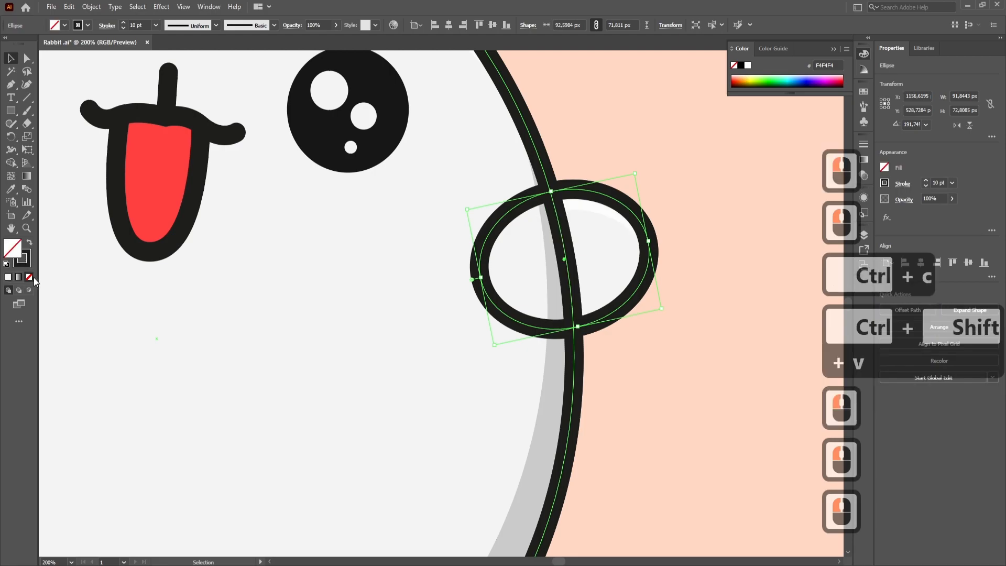
# - Send the unfilled right arm outline backward behind the body, keeping it above the highlight crescent
pyautogui.hotkey('ctrl', '[')
pyautogui.hotkey('ctrl', '[')
pyautogui.hotkey('ctrl', '[')
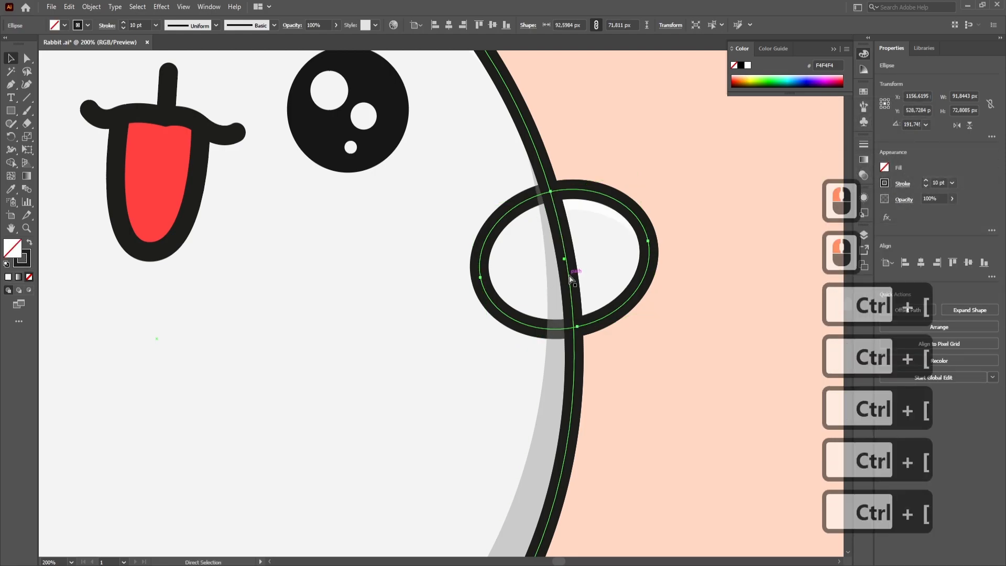
pyautogui.hotkey('ctrl', '[')
pyautogui.hotkey('ctrl', '[')
pyautogui.hotkey('ctrl', '[')
pyautogui.click(698, 376)
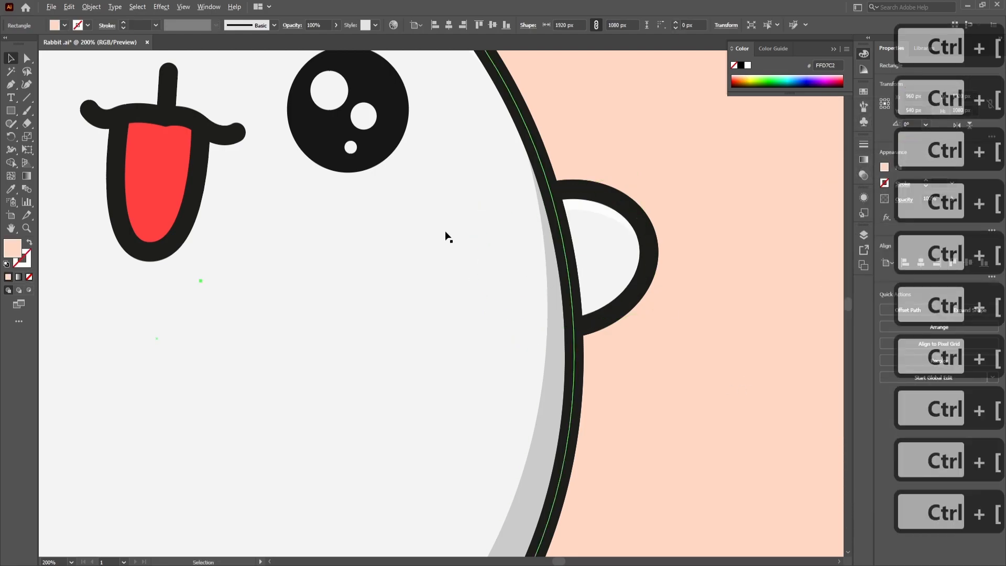
pyautogui.scroll(-4, 419, 268)
pyautogui.scroll(2, 348, 294)
pyautogui.moveTo(368, 297); pyautogui.dragTo(440, 314)
pyautogui.moveTo(433, 392); pyautogui.dragTo(437, 253)
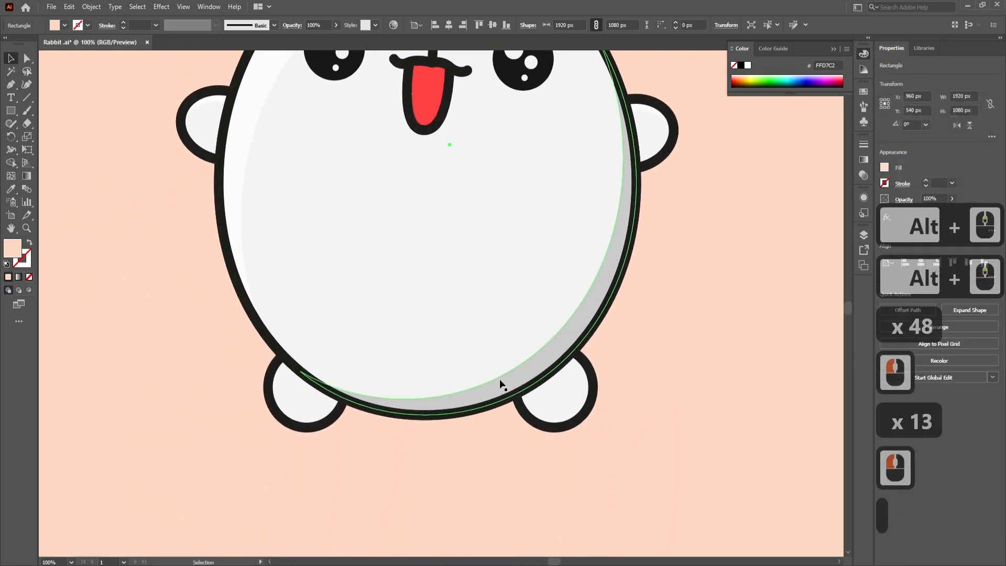
pyautogui.scroll(-2, 440, 318)
pyautogui.moveTo(567, 242); pyautogui.dragTo(577, 318)
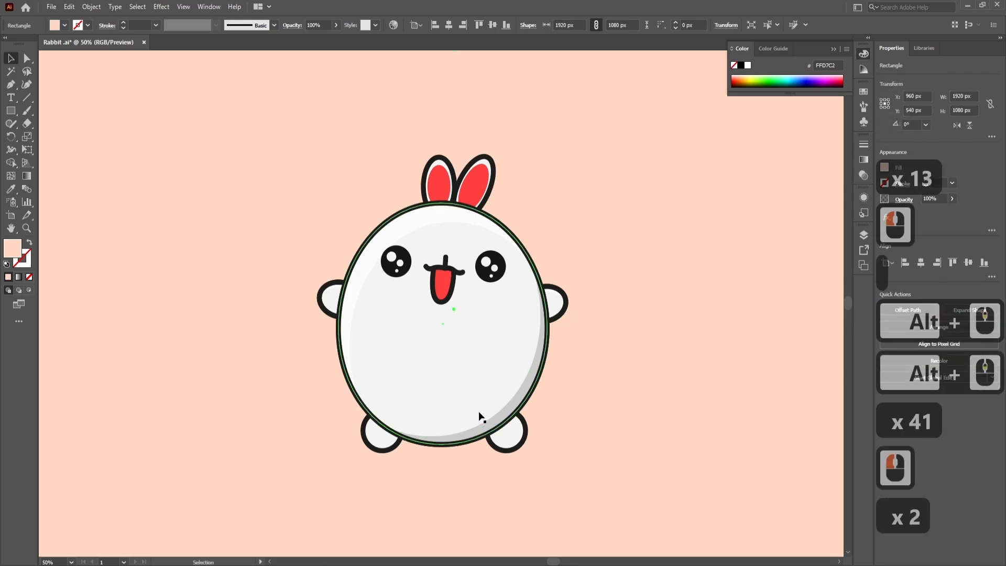
# - Duplicate both foot circles in place
pyautogui.scroll(3, 431, 450)
pyautogui.click(269, 416)
pyautogui.keyDown('shift'); pyautogui.click(666, 404); pyautogui.keyUp('shift')
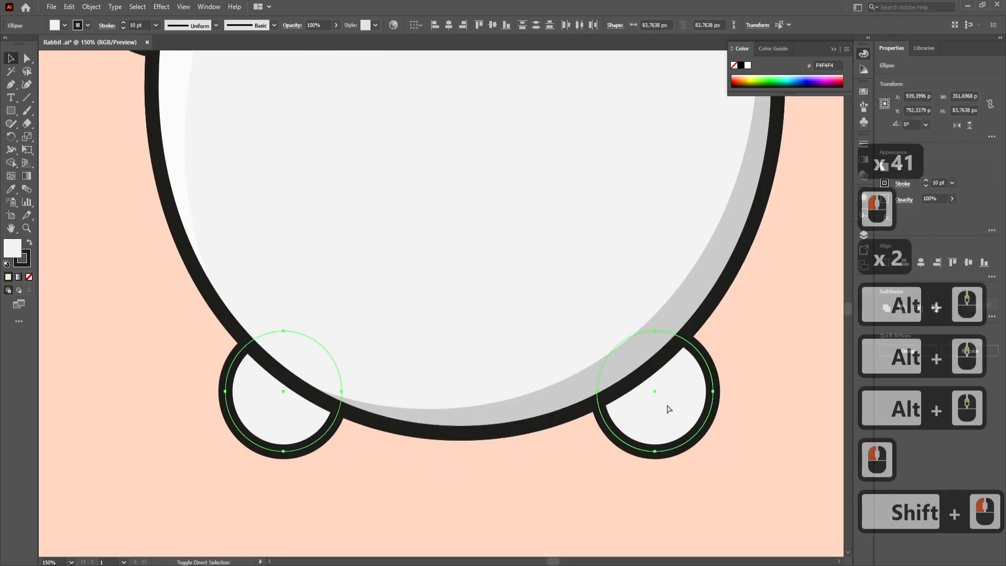
pyautogui.hotkey('ctrl', 'c')
pyautogui.hotkey('ctrl', 'shift', 'v')
# - Intersect the right foot's pasted copy with a duplicate shifted up and inward, and remove the result's stroke
pyautogui.click(729, 477)
pyautogui.moveTo(675, 415); pyautogui.dragTo(656, 379)
pyautogui.keyDown('shift'); pyautogui.click(658, 435); pyautogui.keyUp('shift')
pyautogui.click(918, 308)
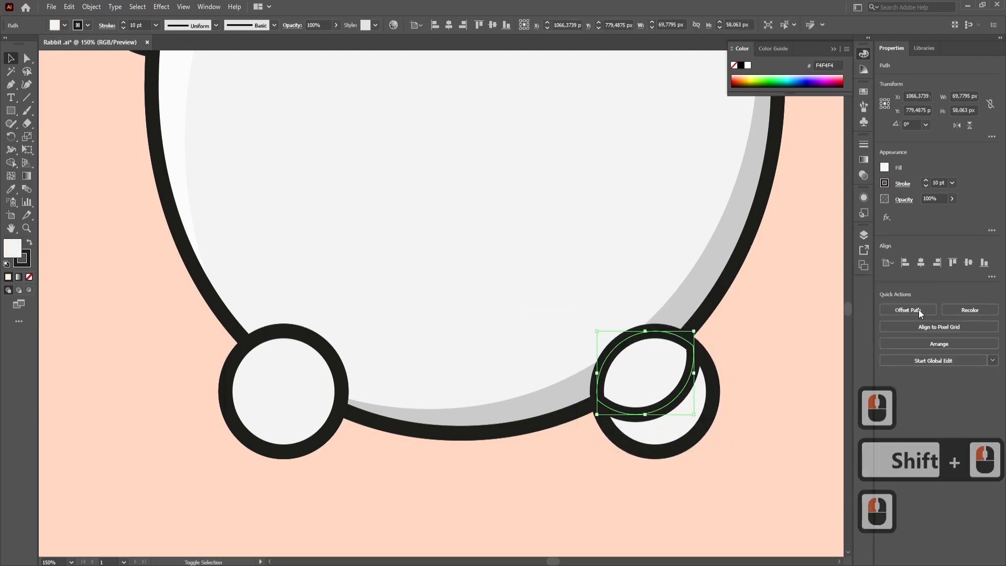
pyautogui.click(22, 257)
pyautogui.click(29, 276)
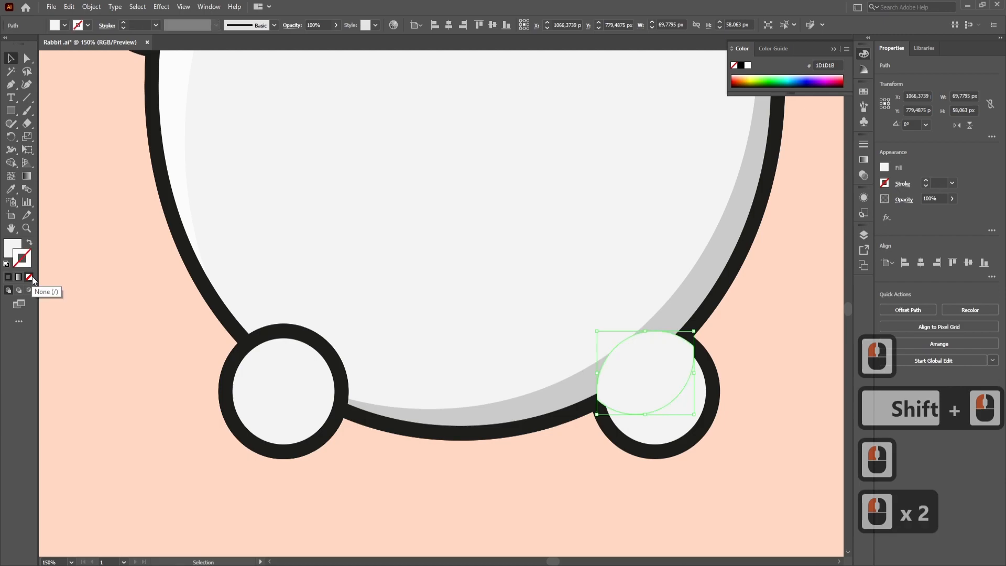
# - Intersect the left foot's pasted copy with a duplicate shifted up and slightly inward, and remove the result's stroke
pyautogui.click(293, 413)
pyautogui.moveTo(302, 410); pyautogui.dragTo(314, 372)
pyautogui.keyDown('shift'); pyautogui.click(305, 432); pyautogui.keyUp('shift')
pyautogui.click(918, 308)
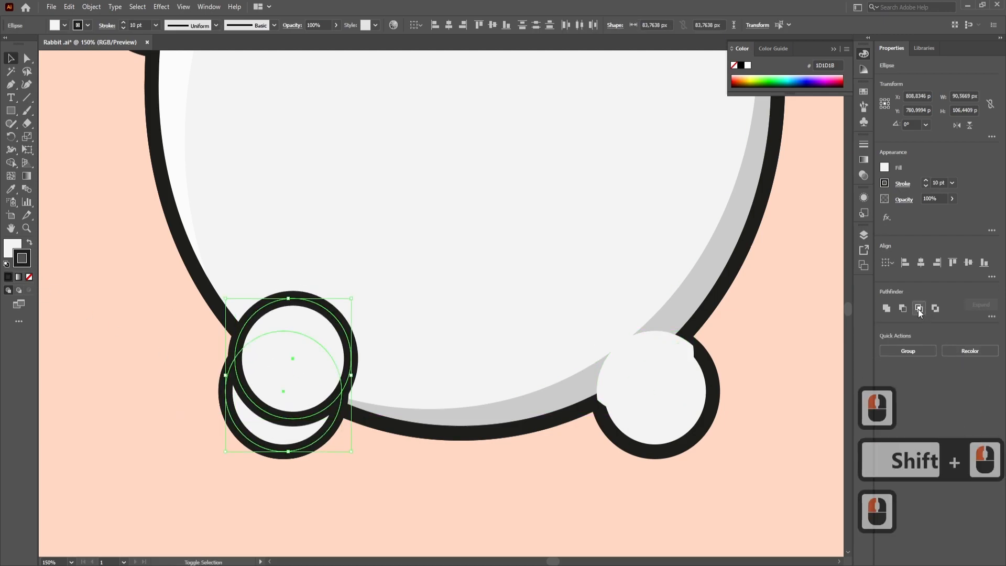
pyautogui.click(22, 257)
pyautogui.click(29, 276)
pyautogui.click(34, 275)
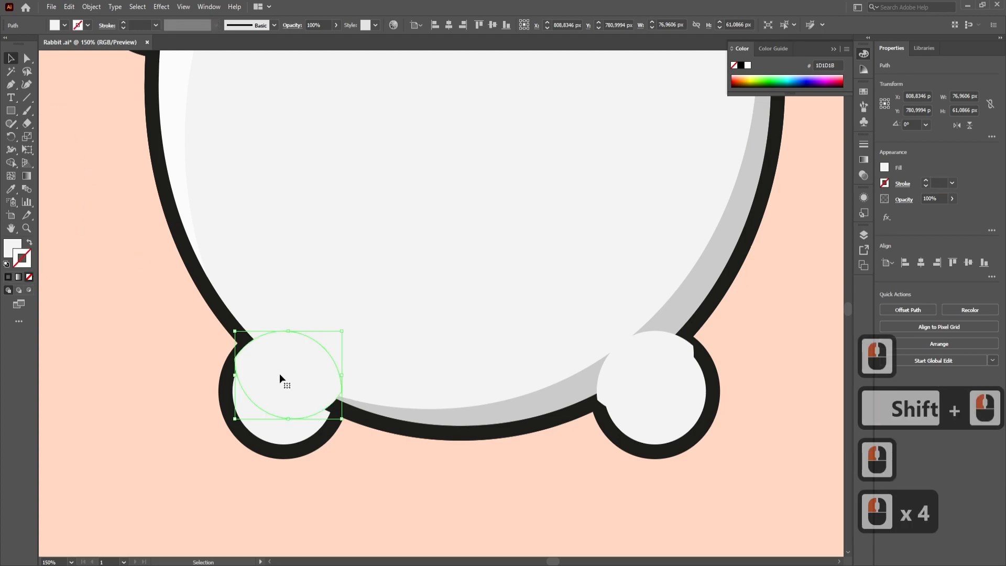
# - Apply the body shadow's grey 40% opacity fill to both foot shading shapes and send them backward behind the body
pyautogui.keyDown('shift'); pyautogui.click(657, 381); pyautogui.keyUp('shift')
pyautogui.click(11, 190)
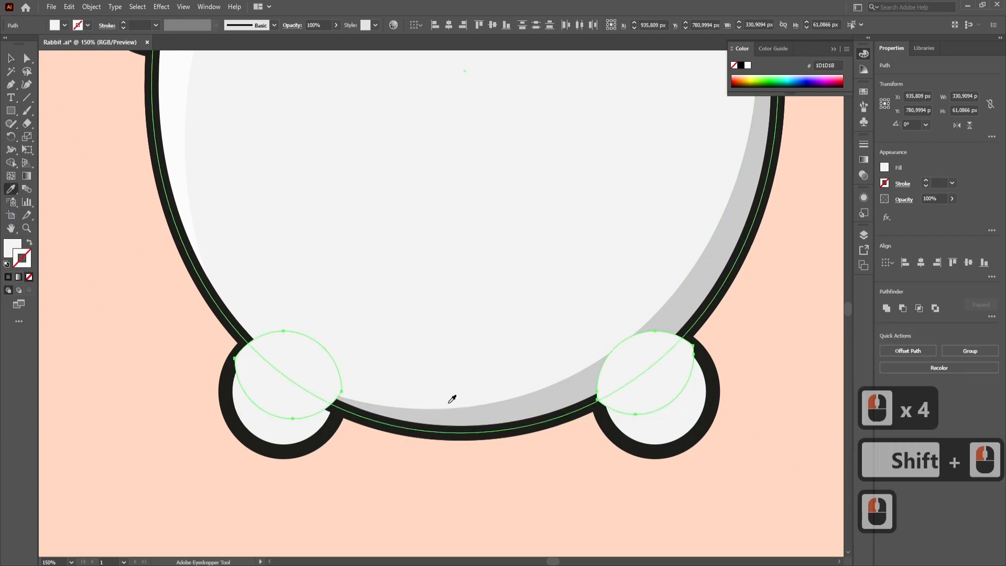
pyautogui.click(446, 415)
pyautogui.hotkey('ctrl', '[')
pyautogui.hotkey('ctrl', '[')
pyautogui.hotkey('ctrl', '[')
pyautogui.hotkey('ctrl', '[')
pyautogui.hotkey('ctrl', '[')
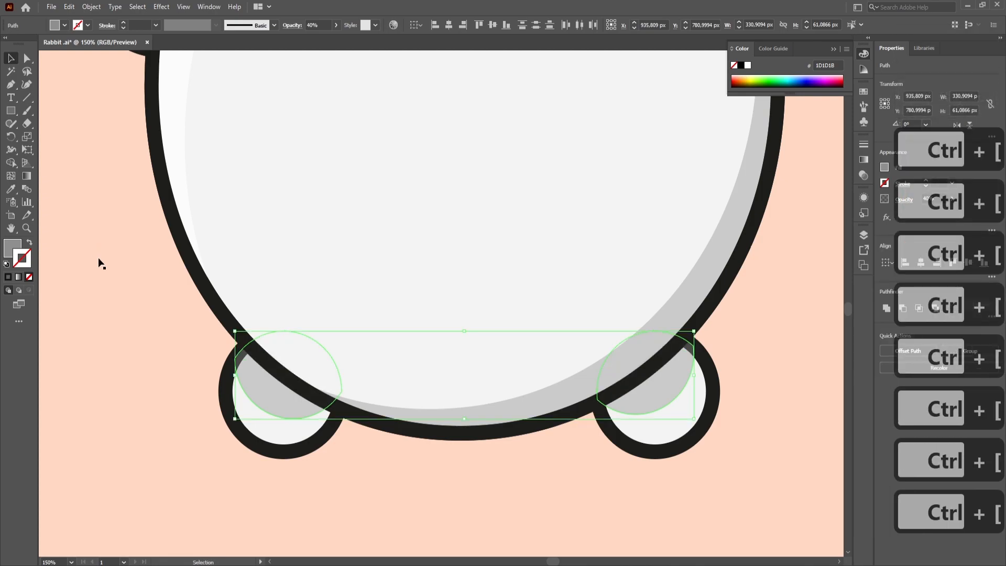
pyautogui.click(169, 362)
pyautogui.hotkey('ctrl', '[')
pyautogui.hotkey('ctrl', '[')
# - Duplicate both foot circles in place and remove the fill from the copies
pyautogui.click(290, 443)
pyautogui.keyDown('shift'); pyautogui.click(673, 445); pyautogui.keyUp('shift')
pyautogui.hotkey('ctrl', 'c')
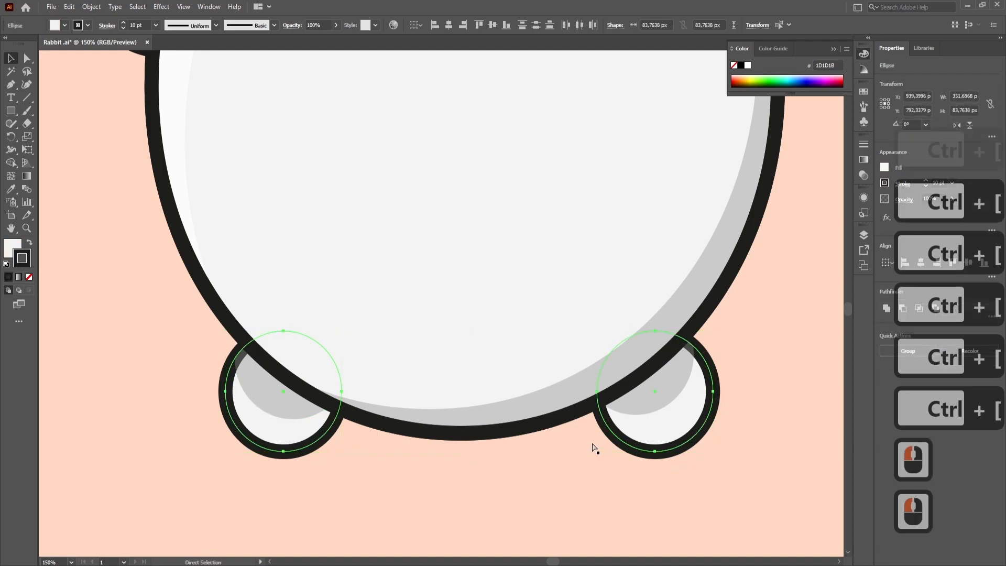
pyautogui.hotkey('ctrl', 'shift', 'v')
pyautogui.click(9, 248)
pyautogui.click(30, 277)
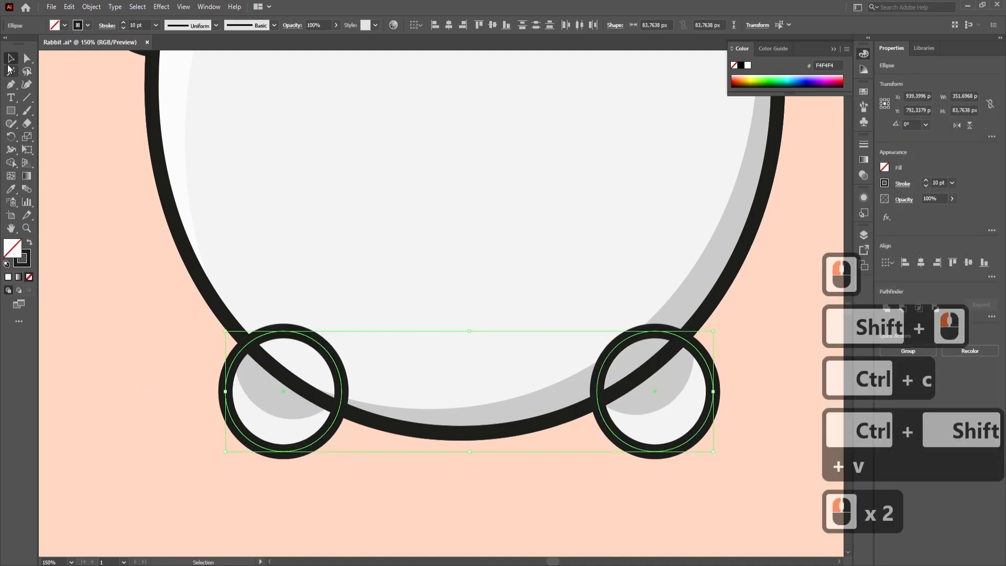
pyautogui.click(11, 59)
pyautogui.click(110, 199)
# - Send both unfilled foot outlines backward behind the body, keeping them above the foot shadows
pyautogui.click(331, 426)
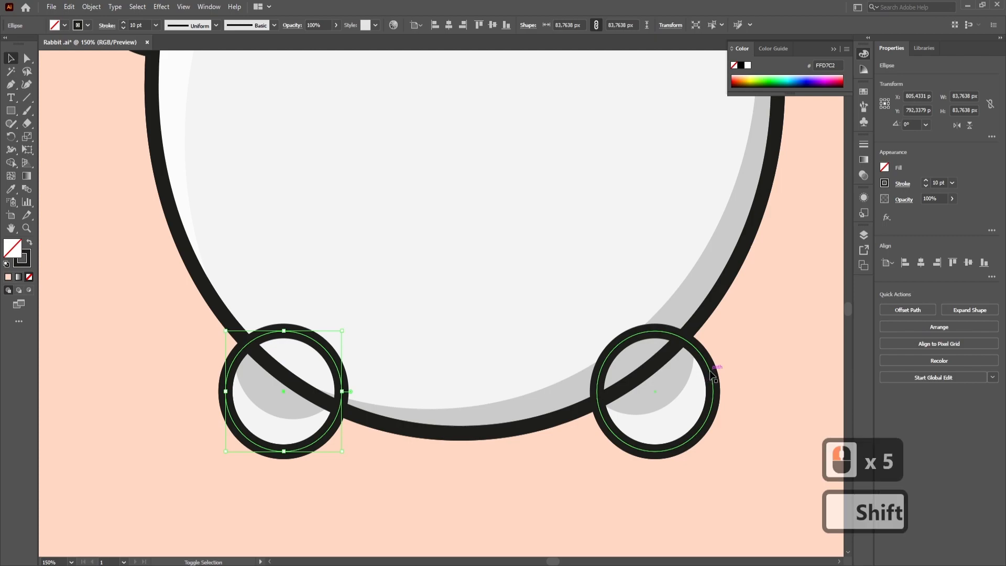
pyautogui.keyDown('shift'); pyautogui.click(714, 388); pyautogui.keyUp('shift')
pyautogui.hotkey('ctrl', '[')
pyautogui.hotkey('ctrl', '[')
pyautogui.hotkey('ctrl', '[')
pyautogui.hotkey('ctrl', '[')
pyautogui.hotkey('ctrl', '[')
pyautogui.hotkey('ctrl', '[')
pyautogui.hotkey('ctrl', '[')
pyautogui.hotkey('ctrl', '[')
pyautogui.hotkey('ctrl', '[')
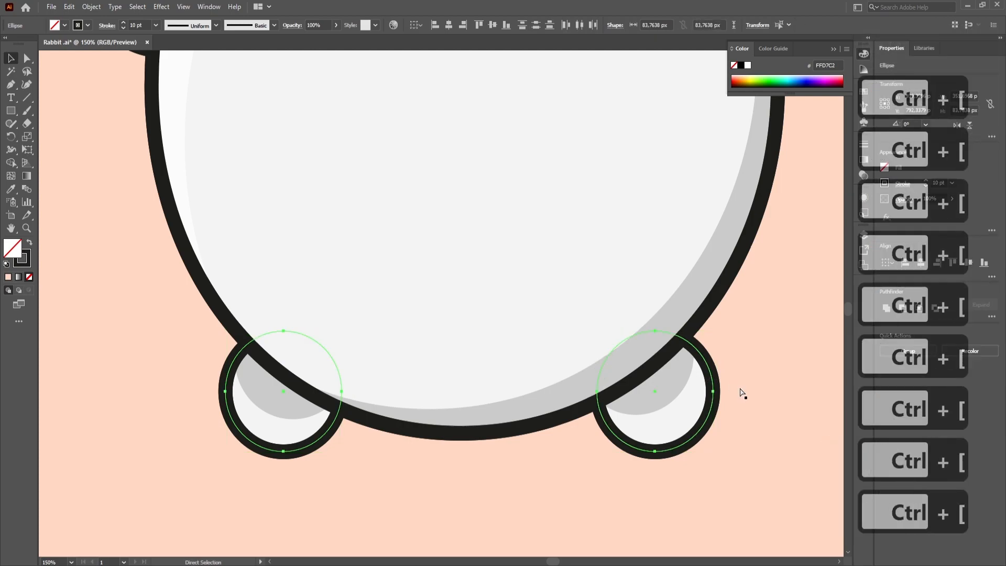
pyautogui.hotkey('ctrl', '[')
pyautogui.click(740, 389)
# - Move both foot shadow shapes together straight up by about 6 px
pyautogui.scroll(-2, 739, 389)
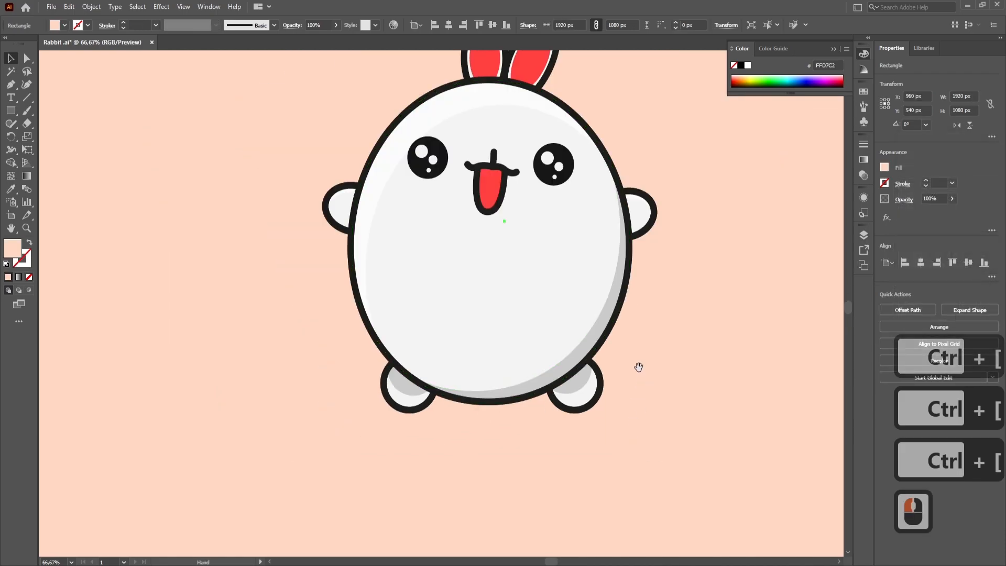
pyautogui.click(572, 416)
pyautogui.scroll(2, 565, 411)
pyautogui.click(564, 412)
pyautogui.keyDown('shift'); pyautogui.click(168, 416); pyautogui.keyUp('shift')
pyautogui.moveTo(176, 412); pyautogui.dragTo(181, 404)
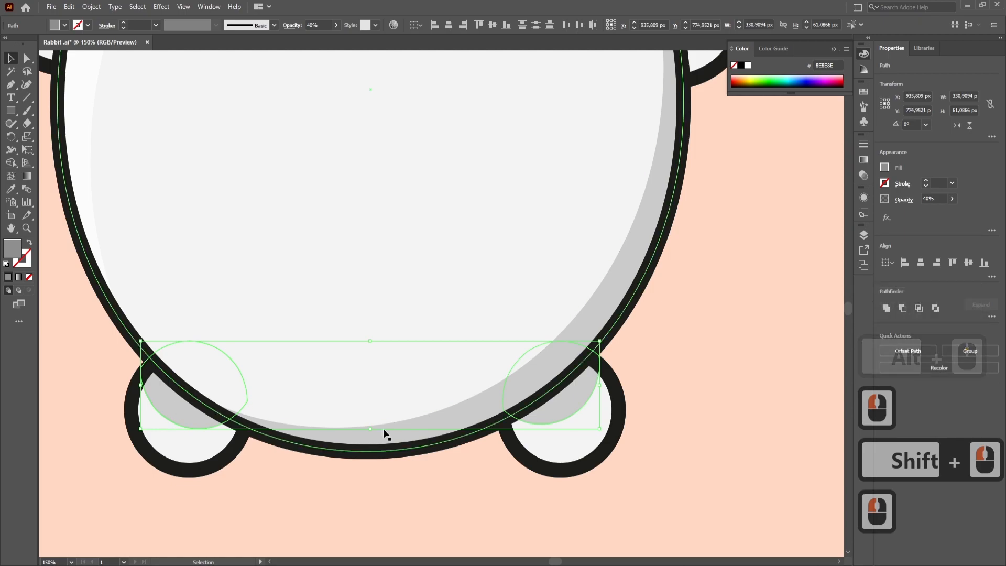
# - Undo the last foot shadow edit and shift the right foot's shadow slightly up and to the left
pyautogui.hotkey('ctrl', 'z')
pyautogui.click(556, 411)
pyautogui.moveTo(557, 411); pyautogui.dragTo(549, 408)
# - Rotate the left foot's shadow slightly and nudge it so it sits neatly inside the foot
pyautogui.click(193, 422)
pyautogui.moveTo(248, 341); pyautogui.dragTo(258, 355)
pyautogui.moveTo(197, 420); pyautogui.dragTo(199, 419)
pyautogui.moveTo(266, 352); pyautogui.dragTo(259, 338)
pyautogui.moveTo(196, 432); pyautogui.dragTo(270, 435)
pyautogui.click(297, 473)
pyautogui.scroll(-2, 297, 475)
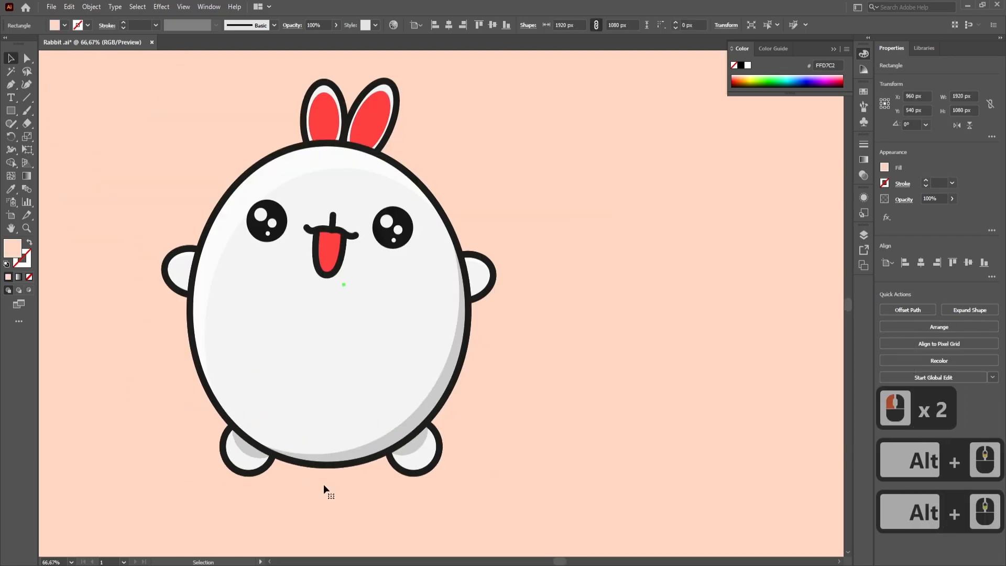
pyautogui.moveTo(323, 483); pyautogui.dragTo(347, 499)
pyautogui.scroll(-1, 570, 362)
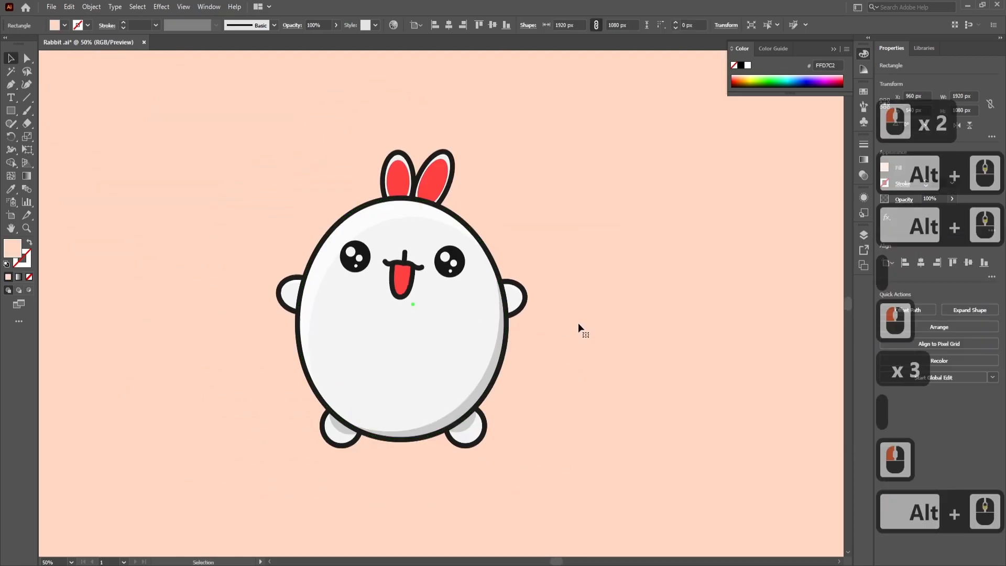
pyautogui.scroll(-2, 580, 323)
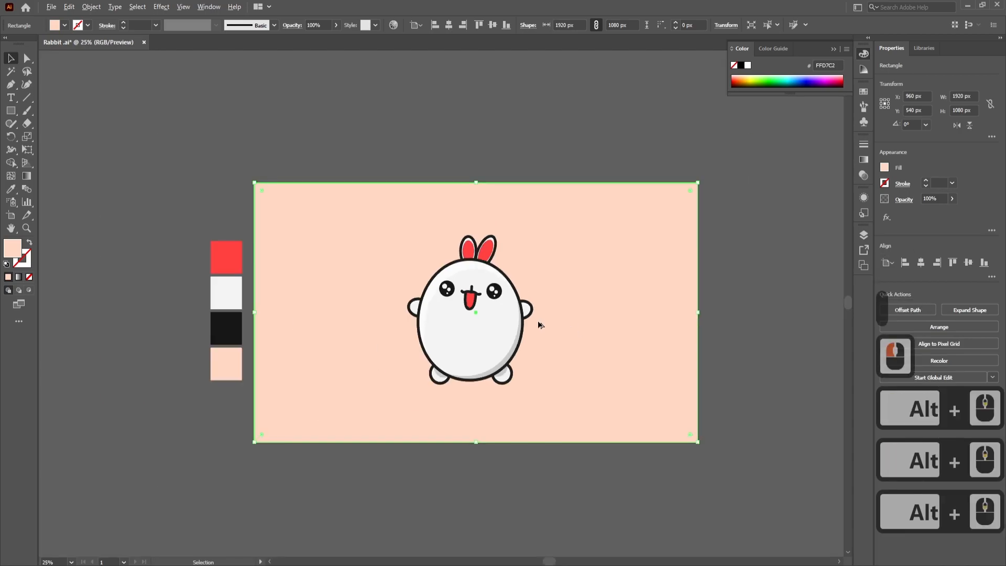
pyautogui.click(787, 325)
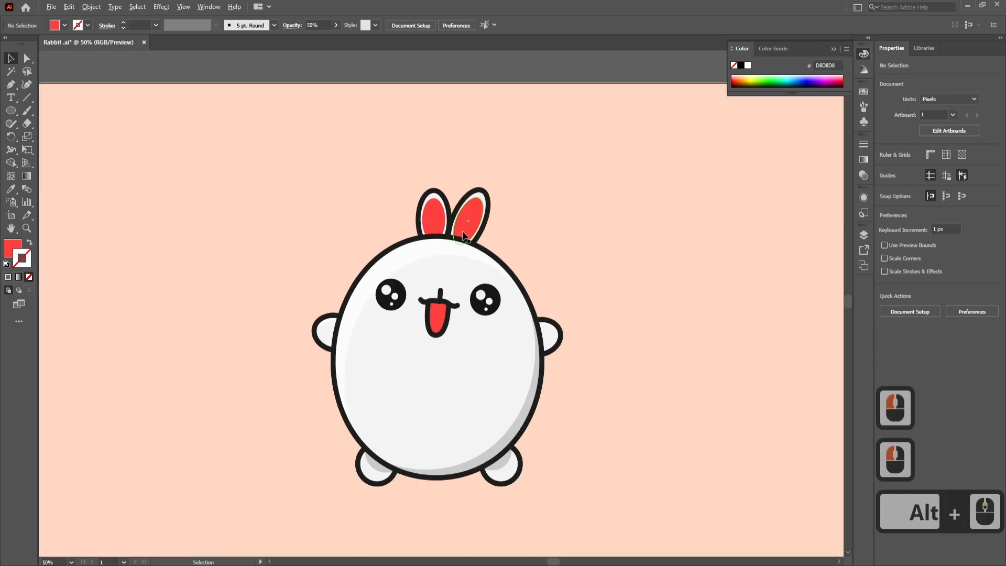
# - Give both black eye circles a light grey 10 pt stroke so each eye has a soft ring
pyautogui.scroll(2, 462, 236)
pyautogui.scroll(-1, 480, 332)
pyautogui.doubleClick(516, 296)
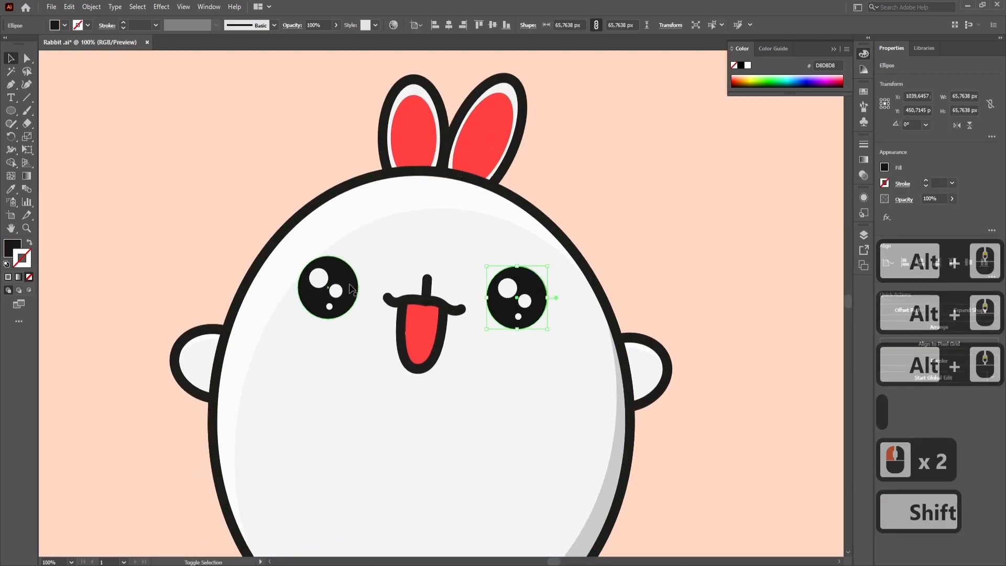
pyautogui.keyDown('shift'); pyautogui.click(327, 287); pyautogui.keyUp('shift')
pyautogui.doubleClick(13, 248)
pyautogui.moveTo(168, 349); pyautogui.dragTo(163, 358)
pyautogui.click(415, 343)
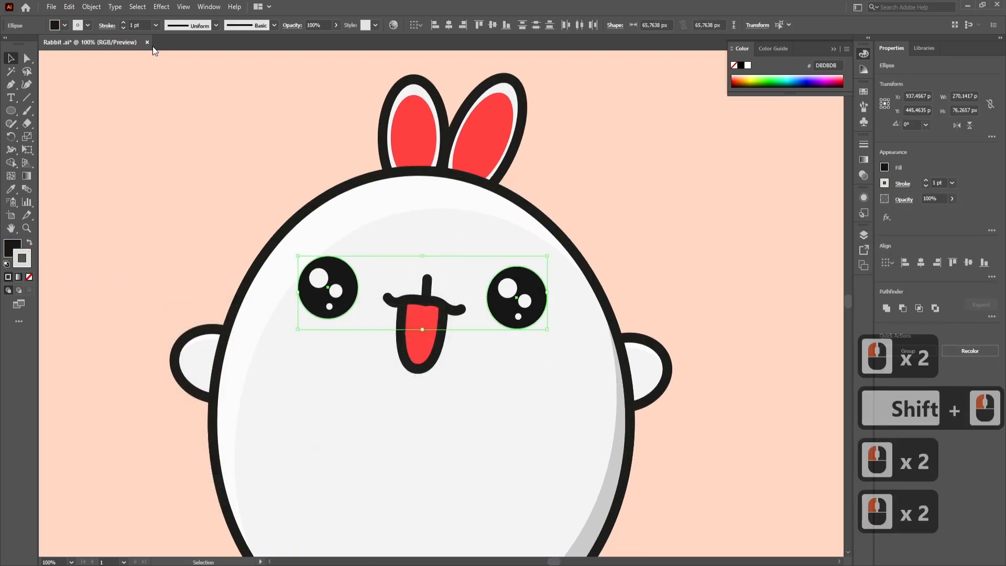
pyautogui.click(171, 132)
# - Draw a cheek ellipse about 55 by 36 px below the right eye, with no stroke
pyautogui.scroll(-2, 650, 273)
pyautogui.click(11, 110)
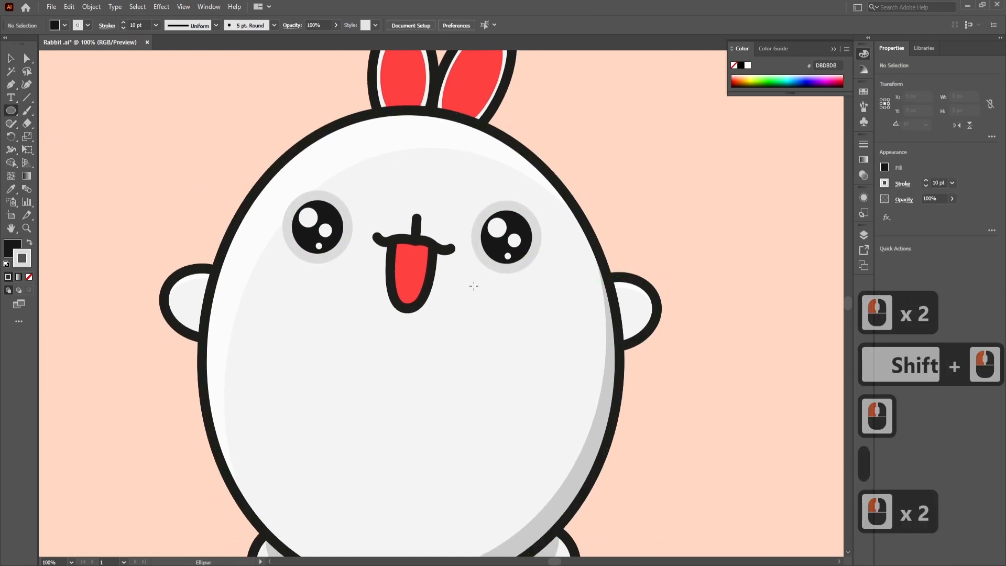
pyautogui.moveTo(563, 297); pyautogui.dragTo(585, 312)
pyautogui.click(29, 276)
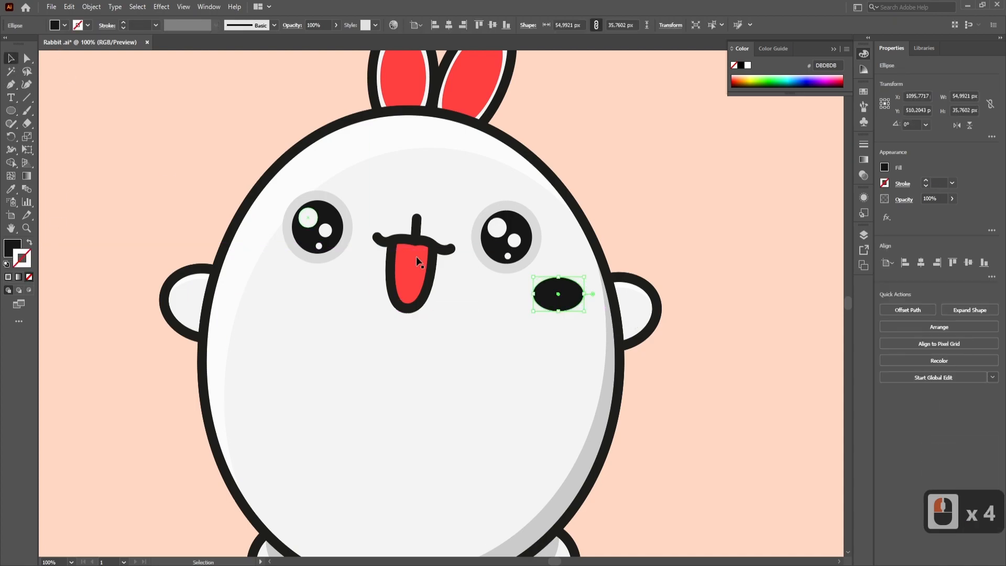
# - Rotate the cheek ellipse about 20° clockwise and move it slightly up and left beneath the right eye
pyautogui.moveTo(589, 273); pyautogui.dragTo(593, 286)
pyautogui.hotkey('ctrl', 'z')
pyautogui.click(572, 294)
pyautogui.moveTo(577, 297); pyautogui.dragTo(570, 294)
pyautogui.click(569, 294)
# - Reflect a copy of the cheek ellipse about the 0.28° axis and place the copy below the left eye
pyautogui.rightClick(561, 295)
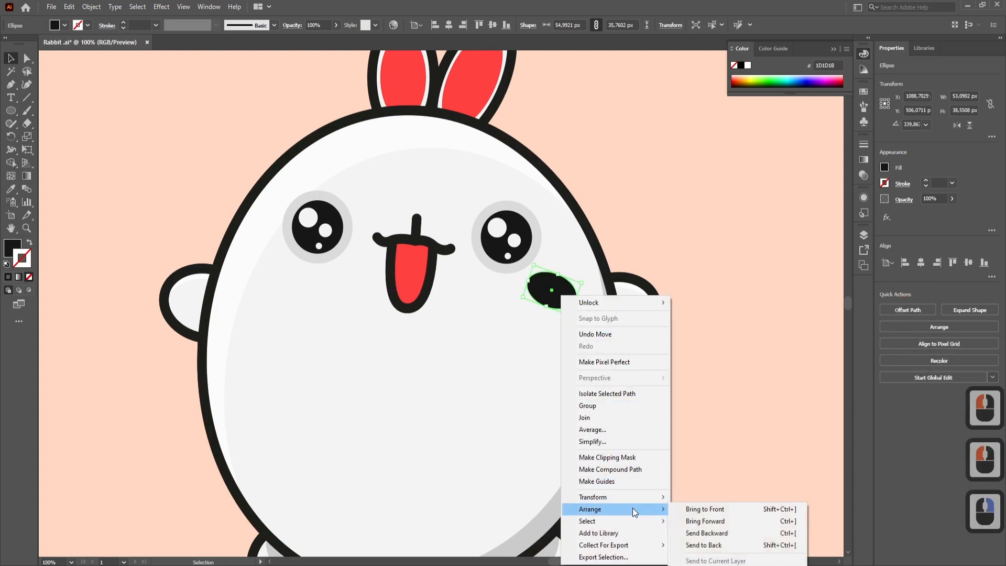
pyautogui.moveTo(635, 497)
pyautogui.click(697, 441)
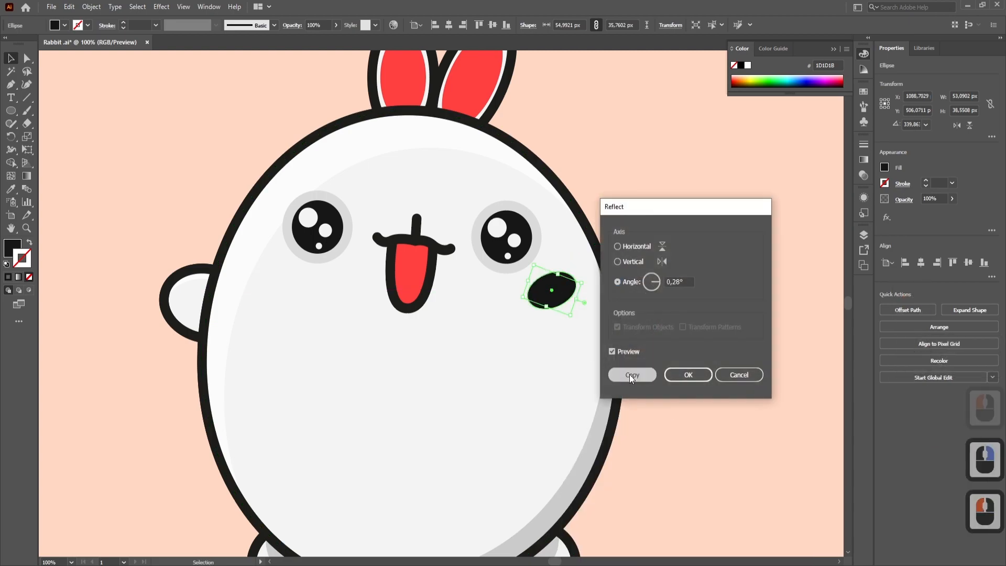
pyautogui.click(629, 374)
pyautogui.moveTo(563, 292); pyautogui.dragTo(287, 285)
# - Fine-tune the positions of both cheek ellipses so they sit evenly beneath the eyes
pyautogui.click(553, 291)
pyautogui.moveTo(571, 317); pyautogui.dragTo(554, 285)
pyautogui.moveTo(290, 284)
pyautogui.mouseDown()
pyautogui.moveTo(306, 288)
pyautogui.moveTo(286, 283)
pyautogui.mouseUp()
# - Fill both cheek ellipses with the tongue's red using the Eyedropper and set their opacity to 40%
pyautogui.keyDown('shift'); pyautogui.click(554, 286); pyautogui.keyUp('shift')
pyautogui.click(10, 189)
pyautogui.click(411, 257)
pyautogui.click(11, 58)
pyautogui.click(290, 27)
pyautogui.write('40')
pyautogui.press('Return')
pyautogui.click(270, 174)
pyautogui.scroll(-5, 312, 199)
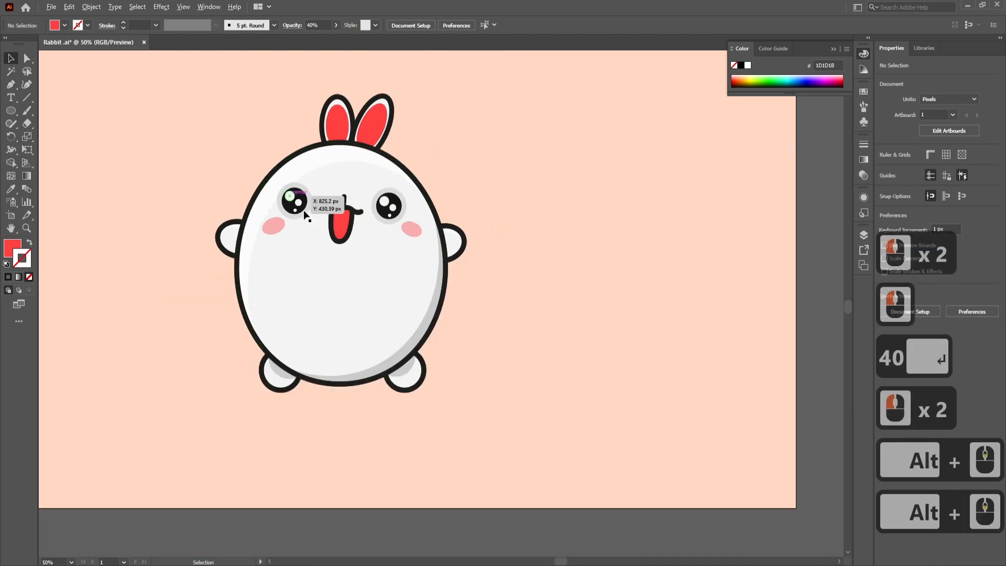
pyautogui.scroll(-1, 539, 278)
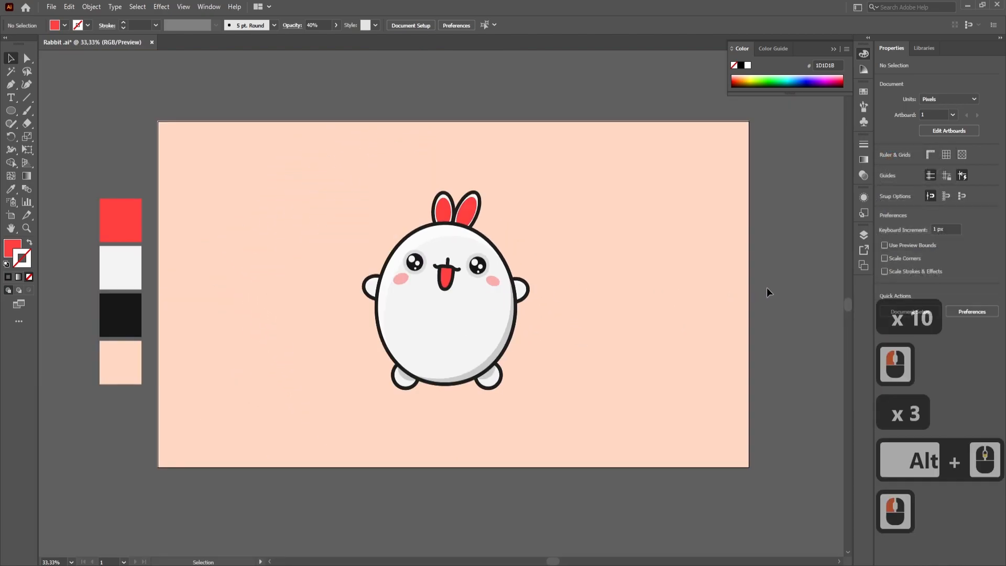
pyautogui.press('ctrl')
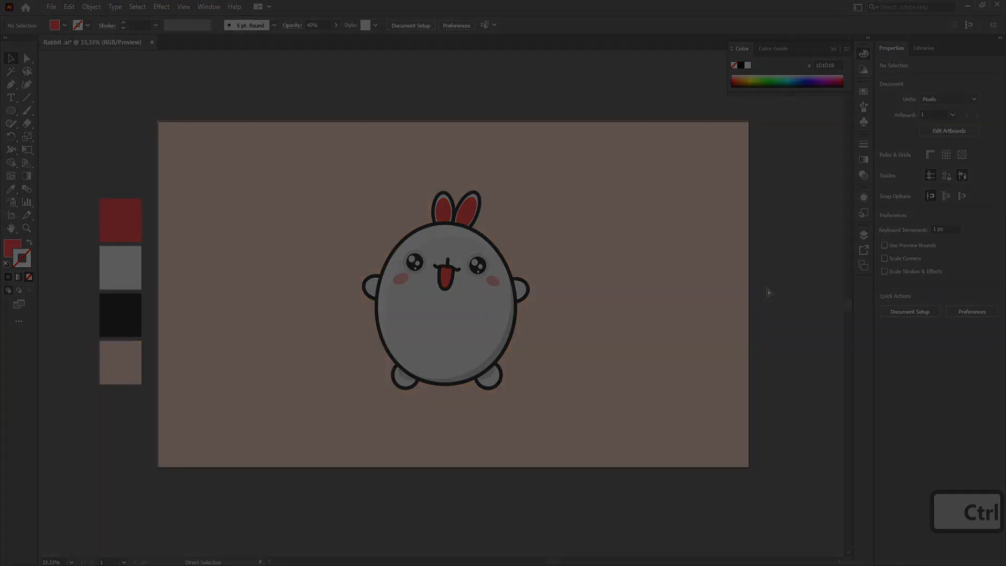